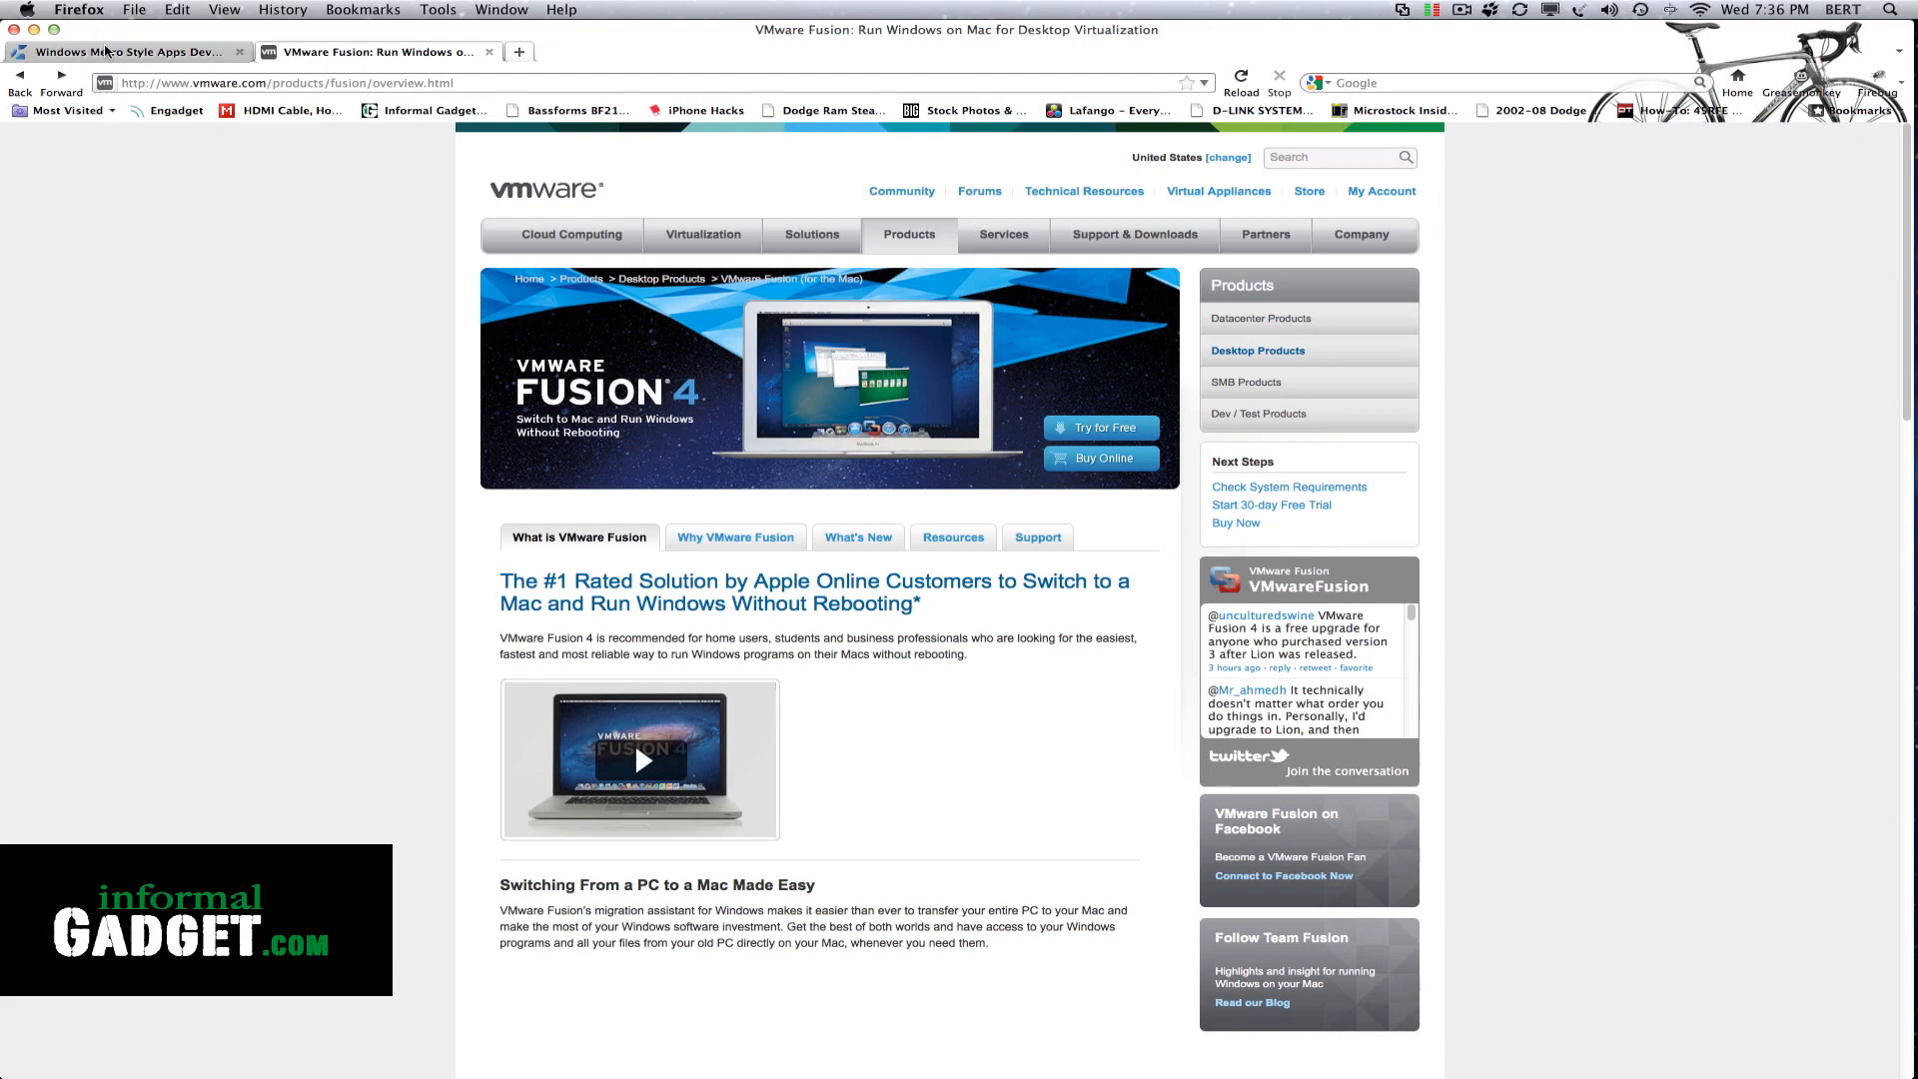
pyautogui.click(105, 52)
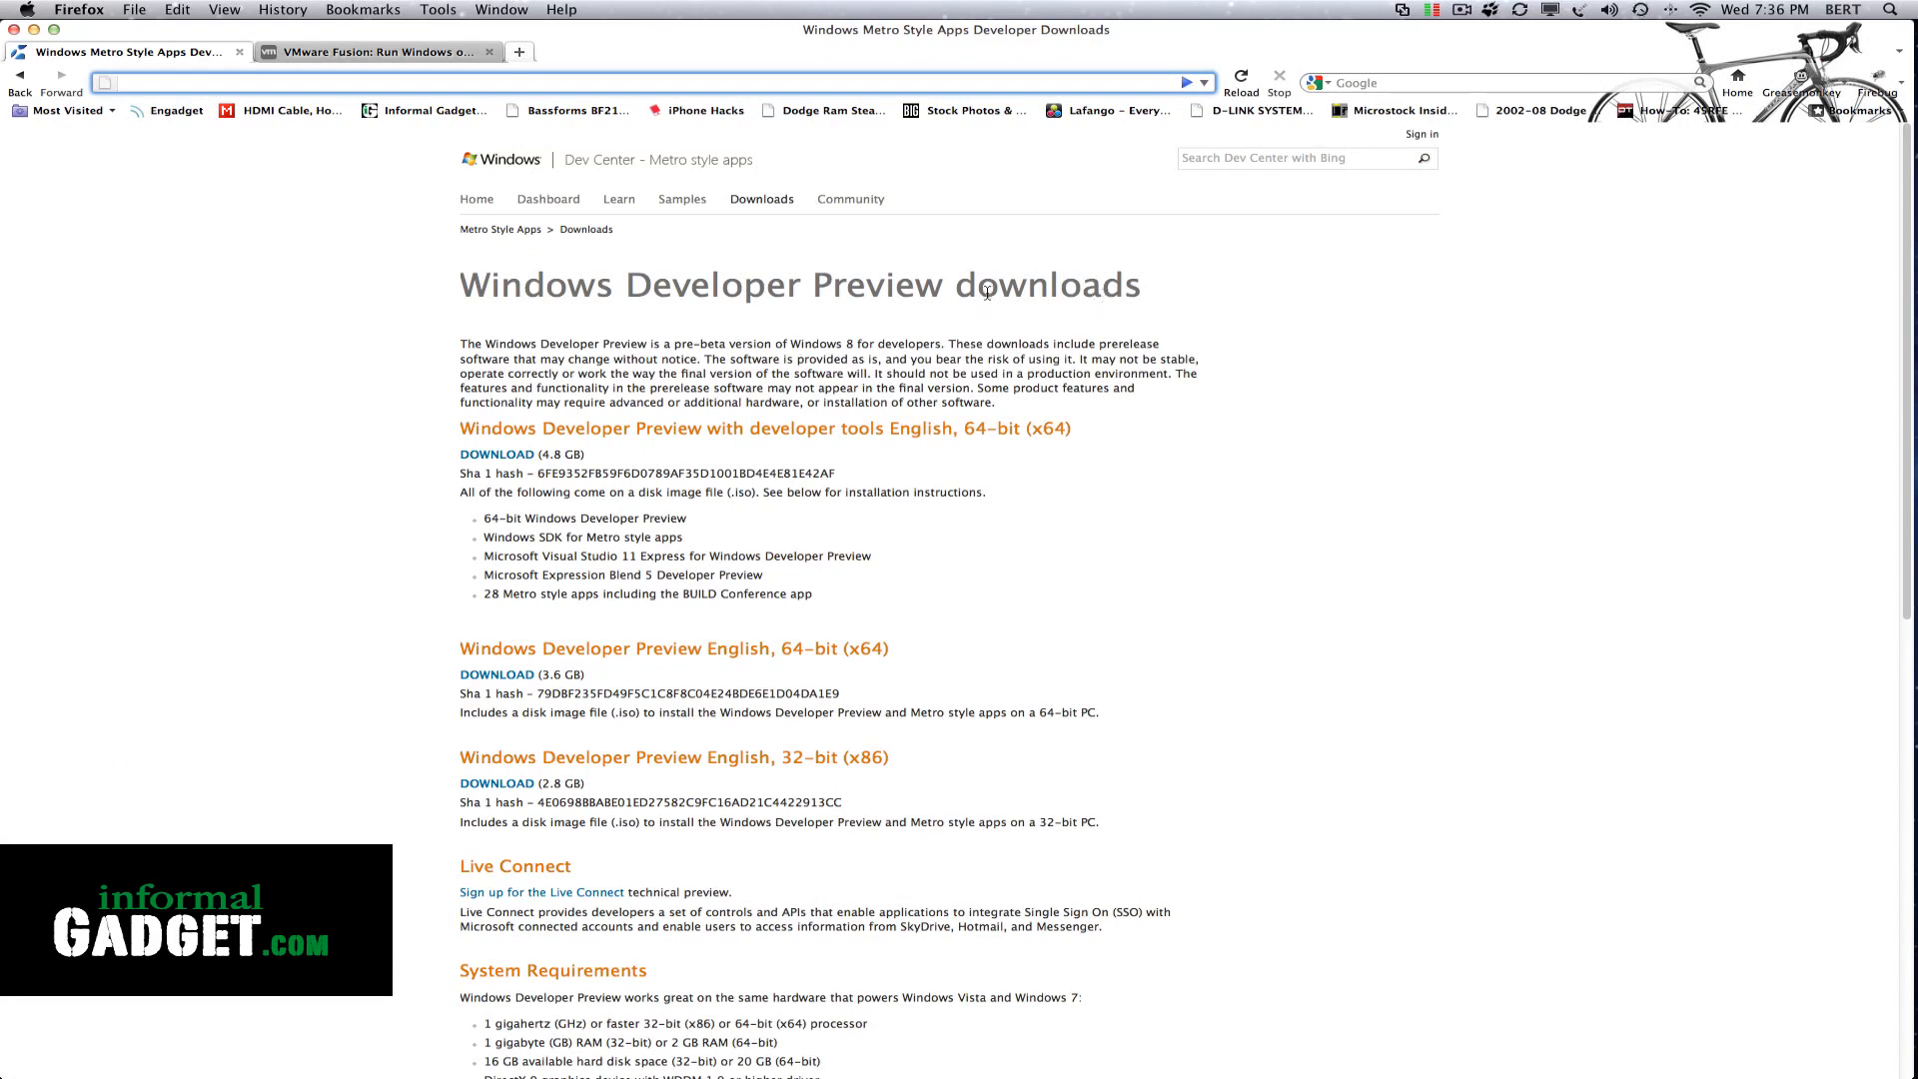
pyautogui.moveTo(945, 287); pyautogui.dragTo(270, 290)
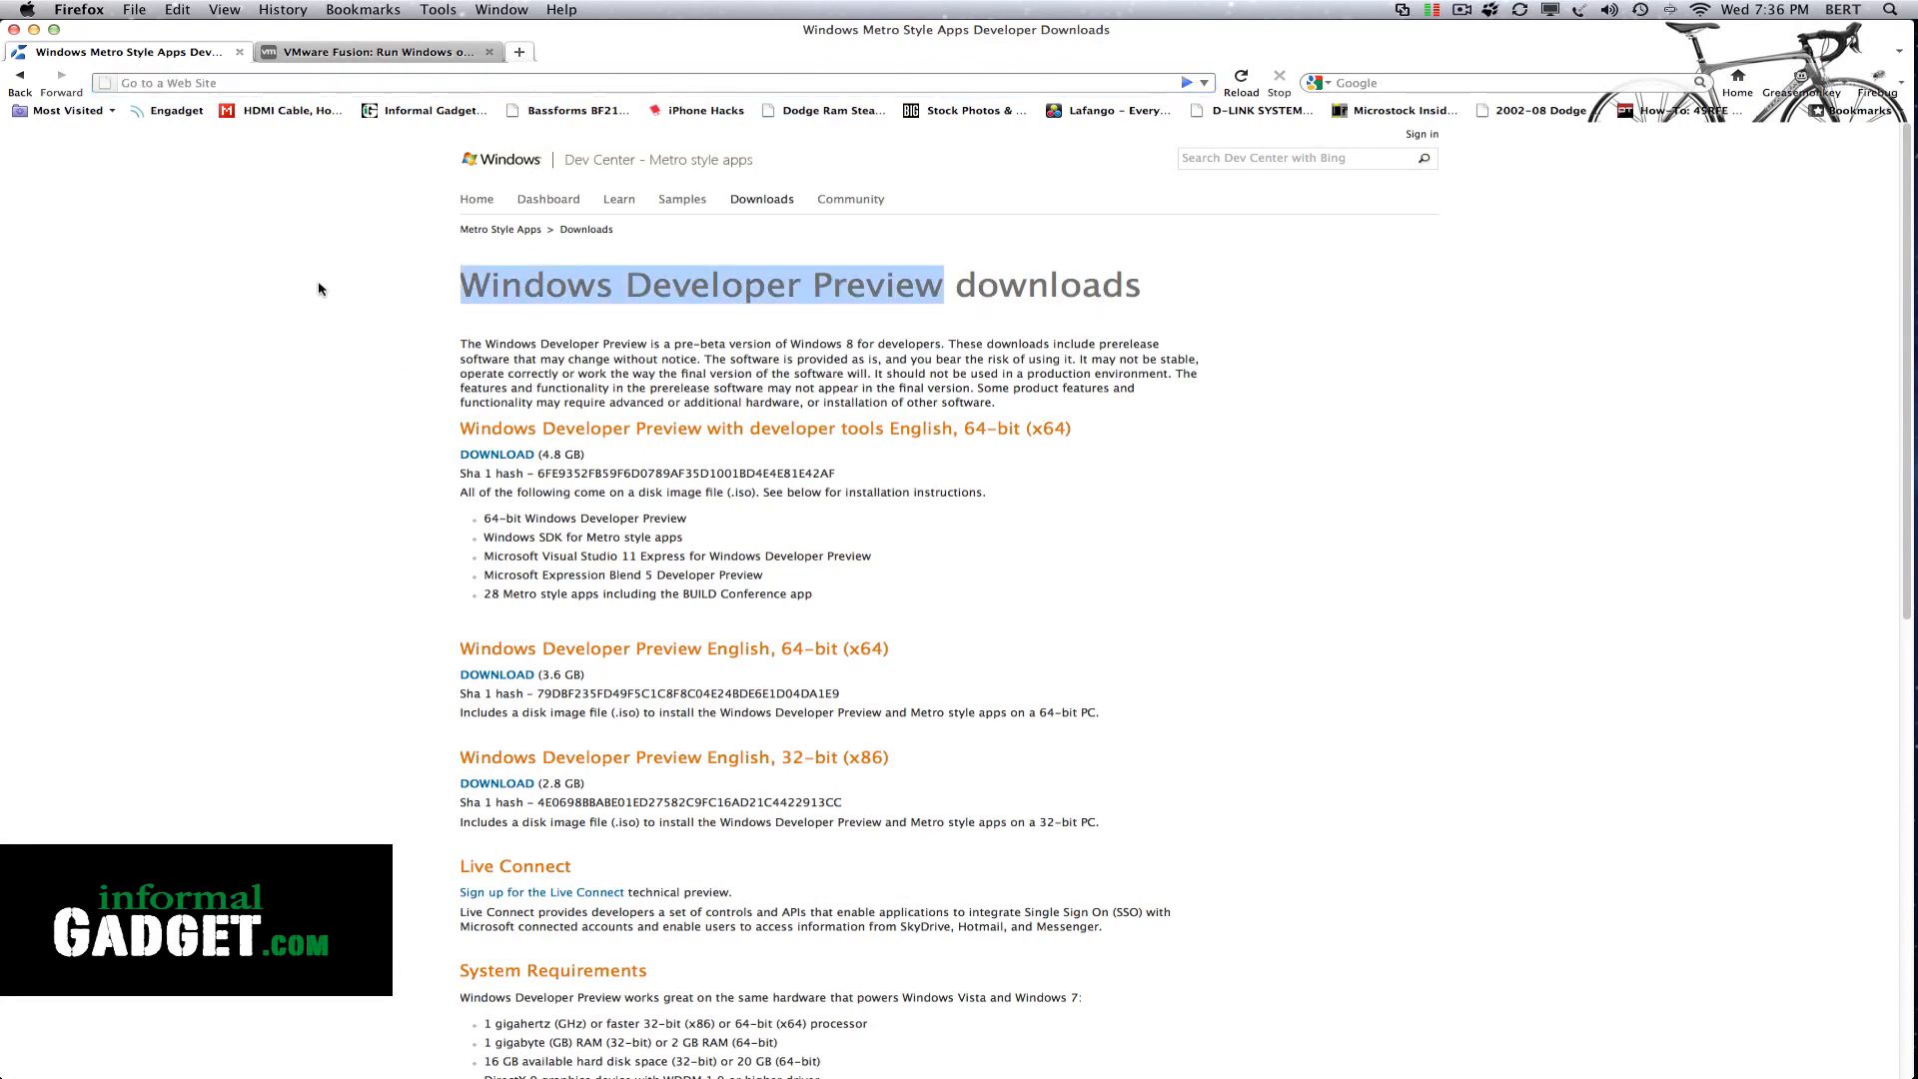
pyautogui.click(220, 84)
pyautogui.write('www')
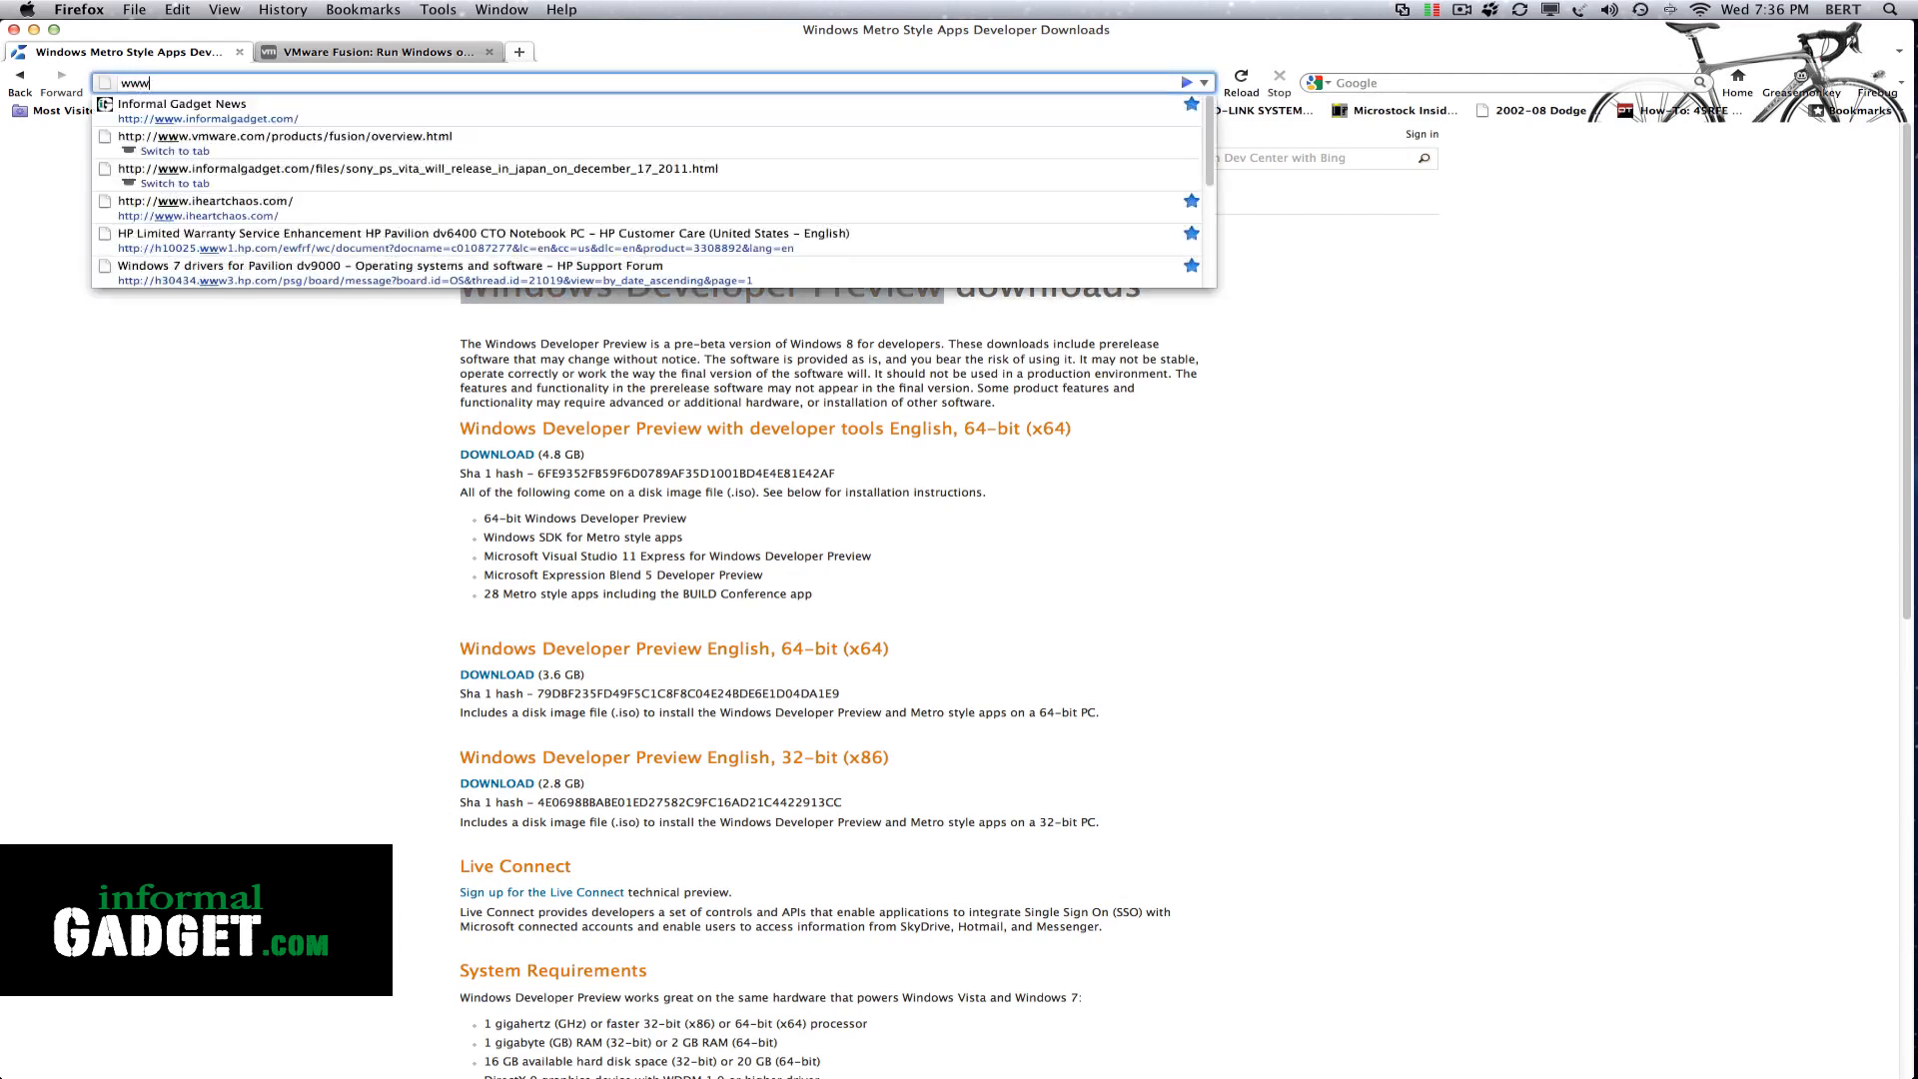
pyautogui.write('.dev.windo')
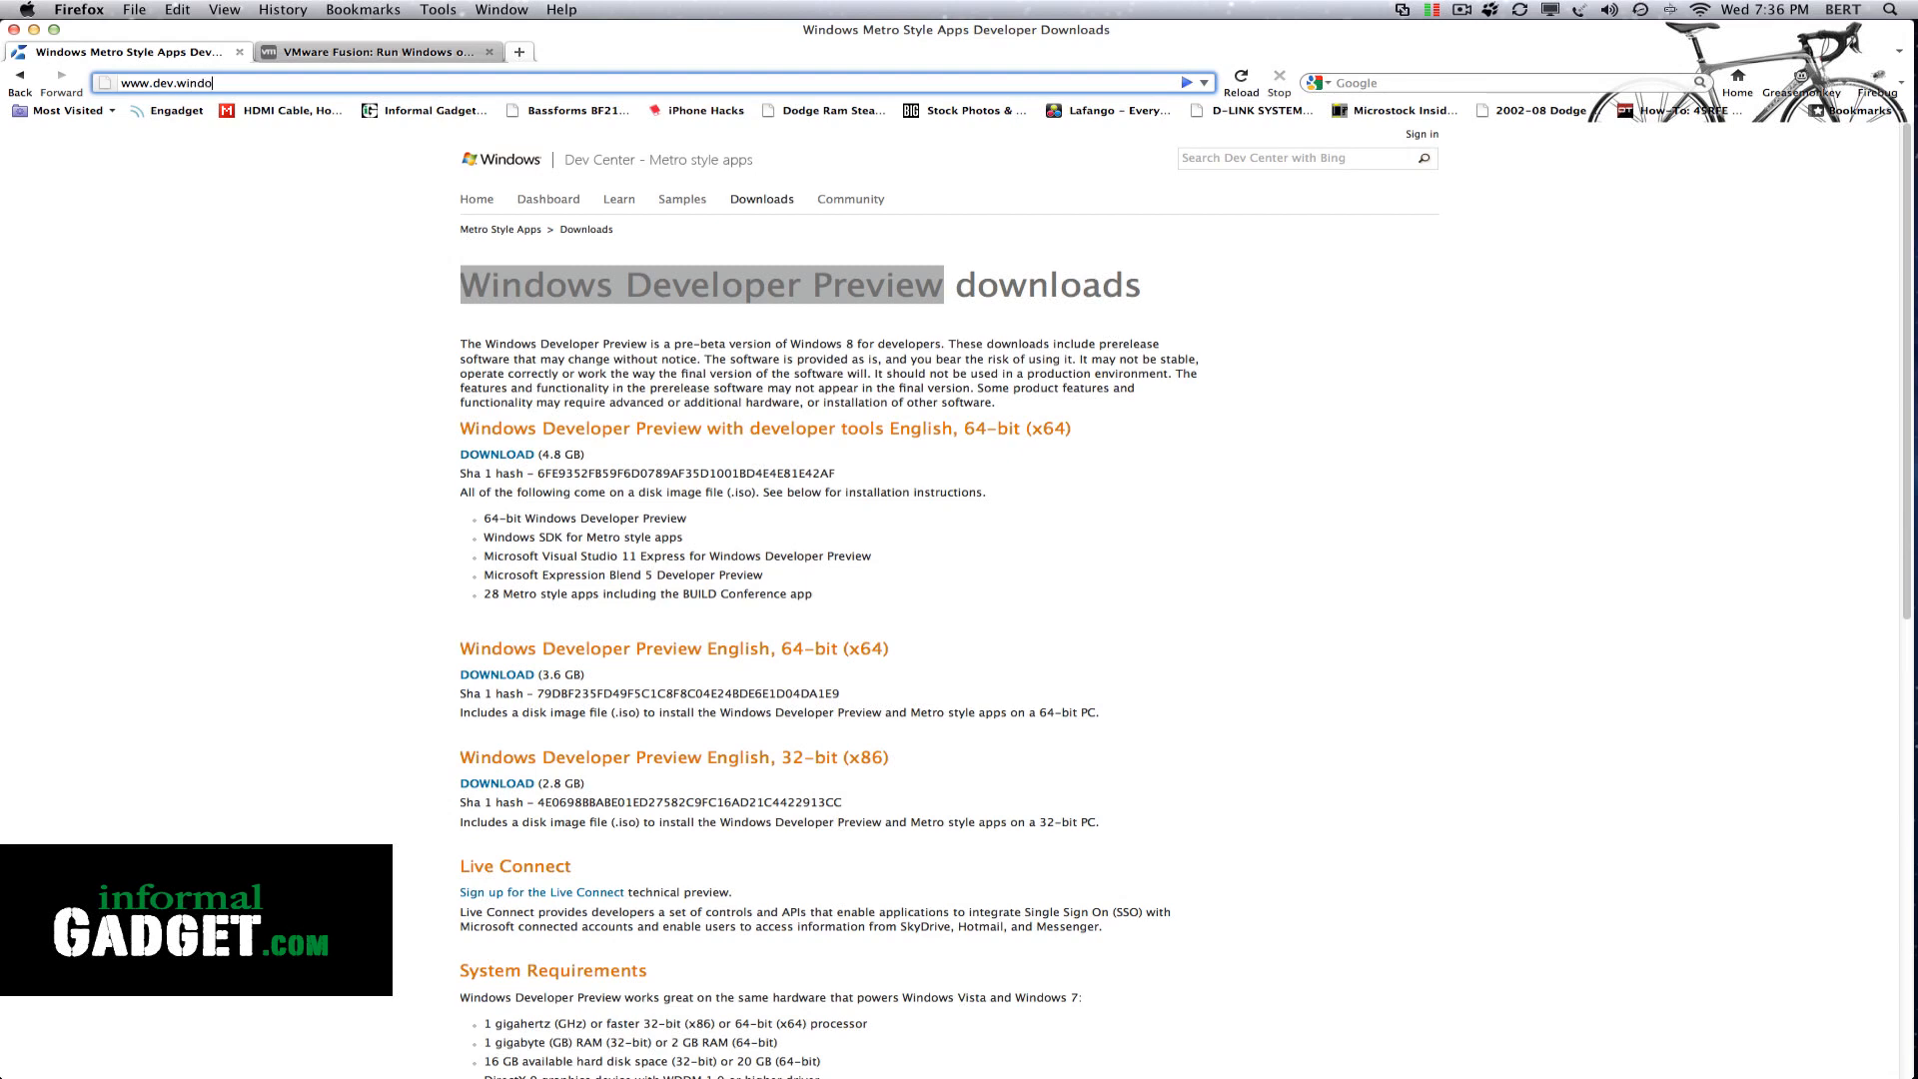
pyautogui.write('ws.com')
pyautogui.press('Return')
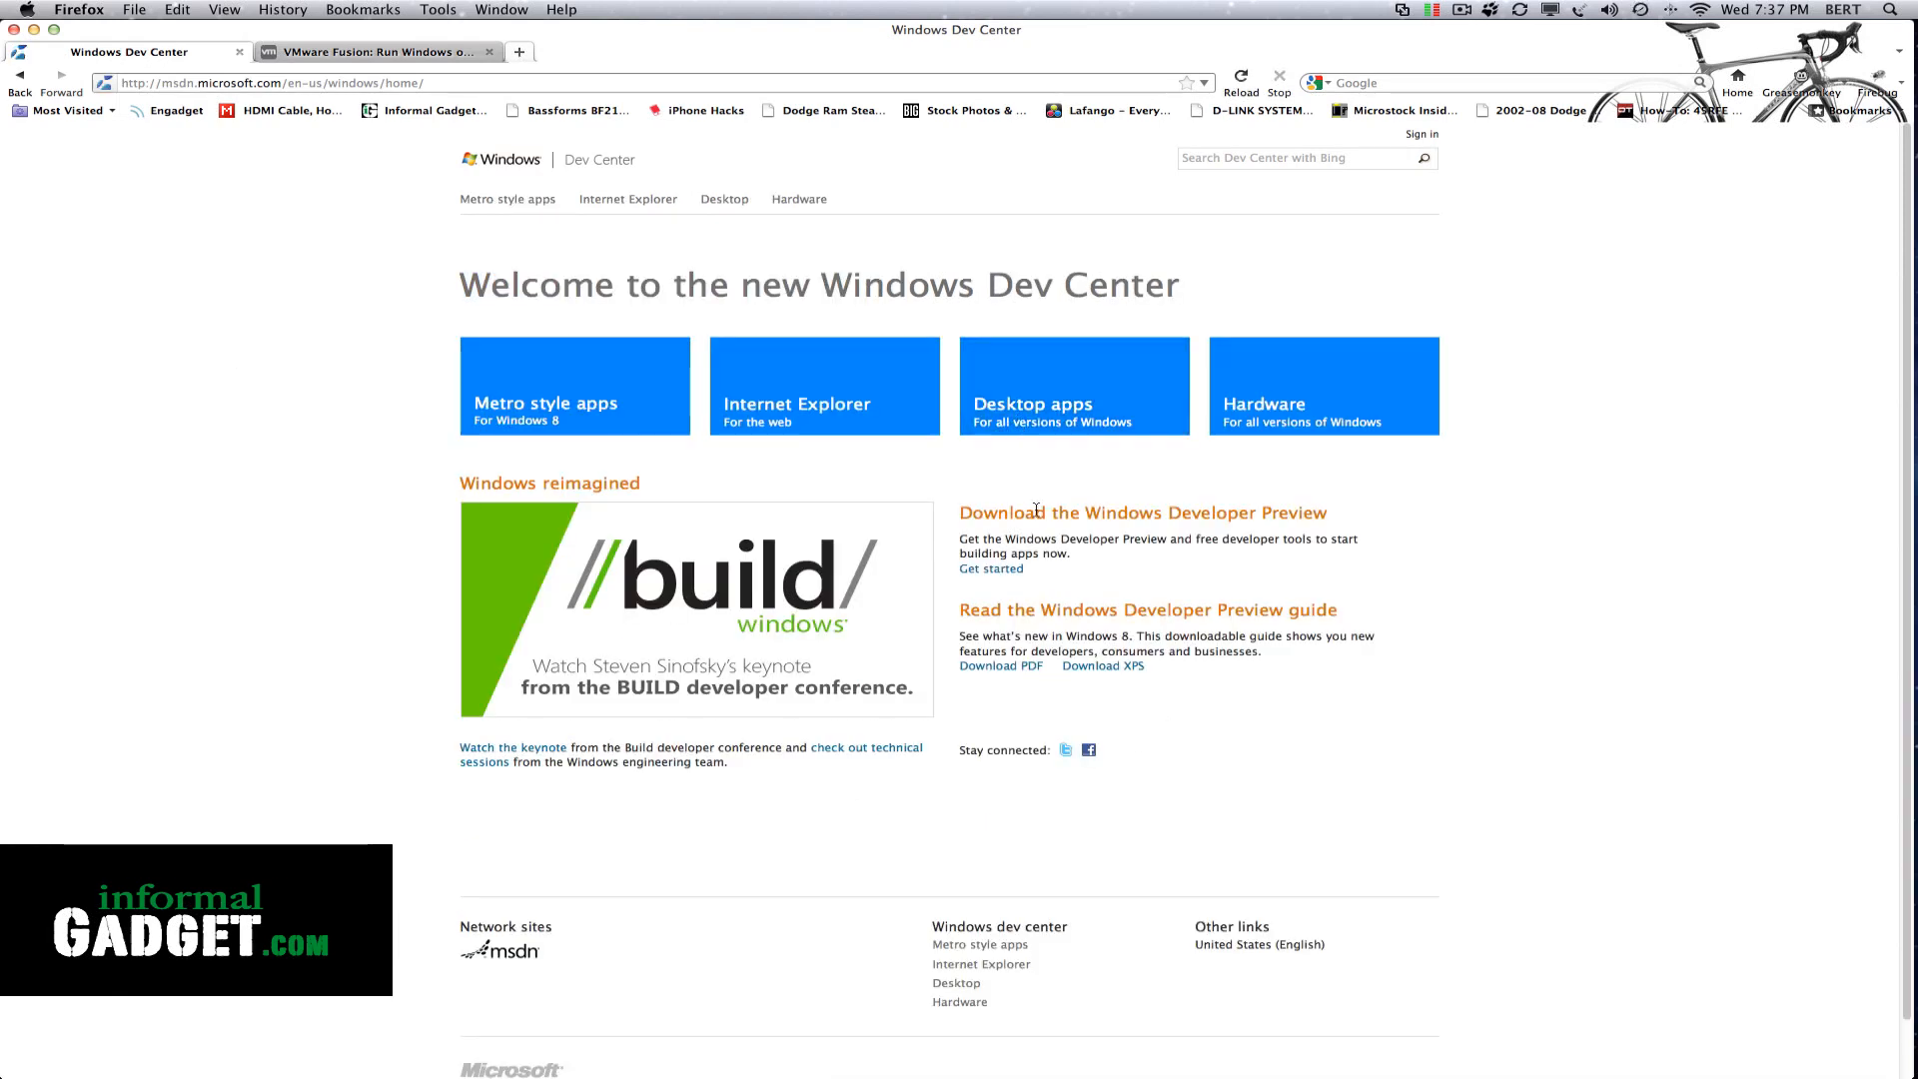
pyautogui.moveTo(964, 518); pyautogui.dragTo(1328, 510)
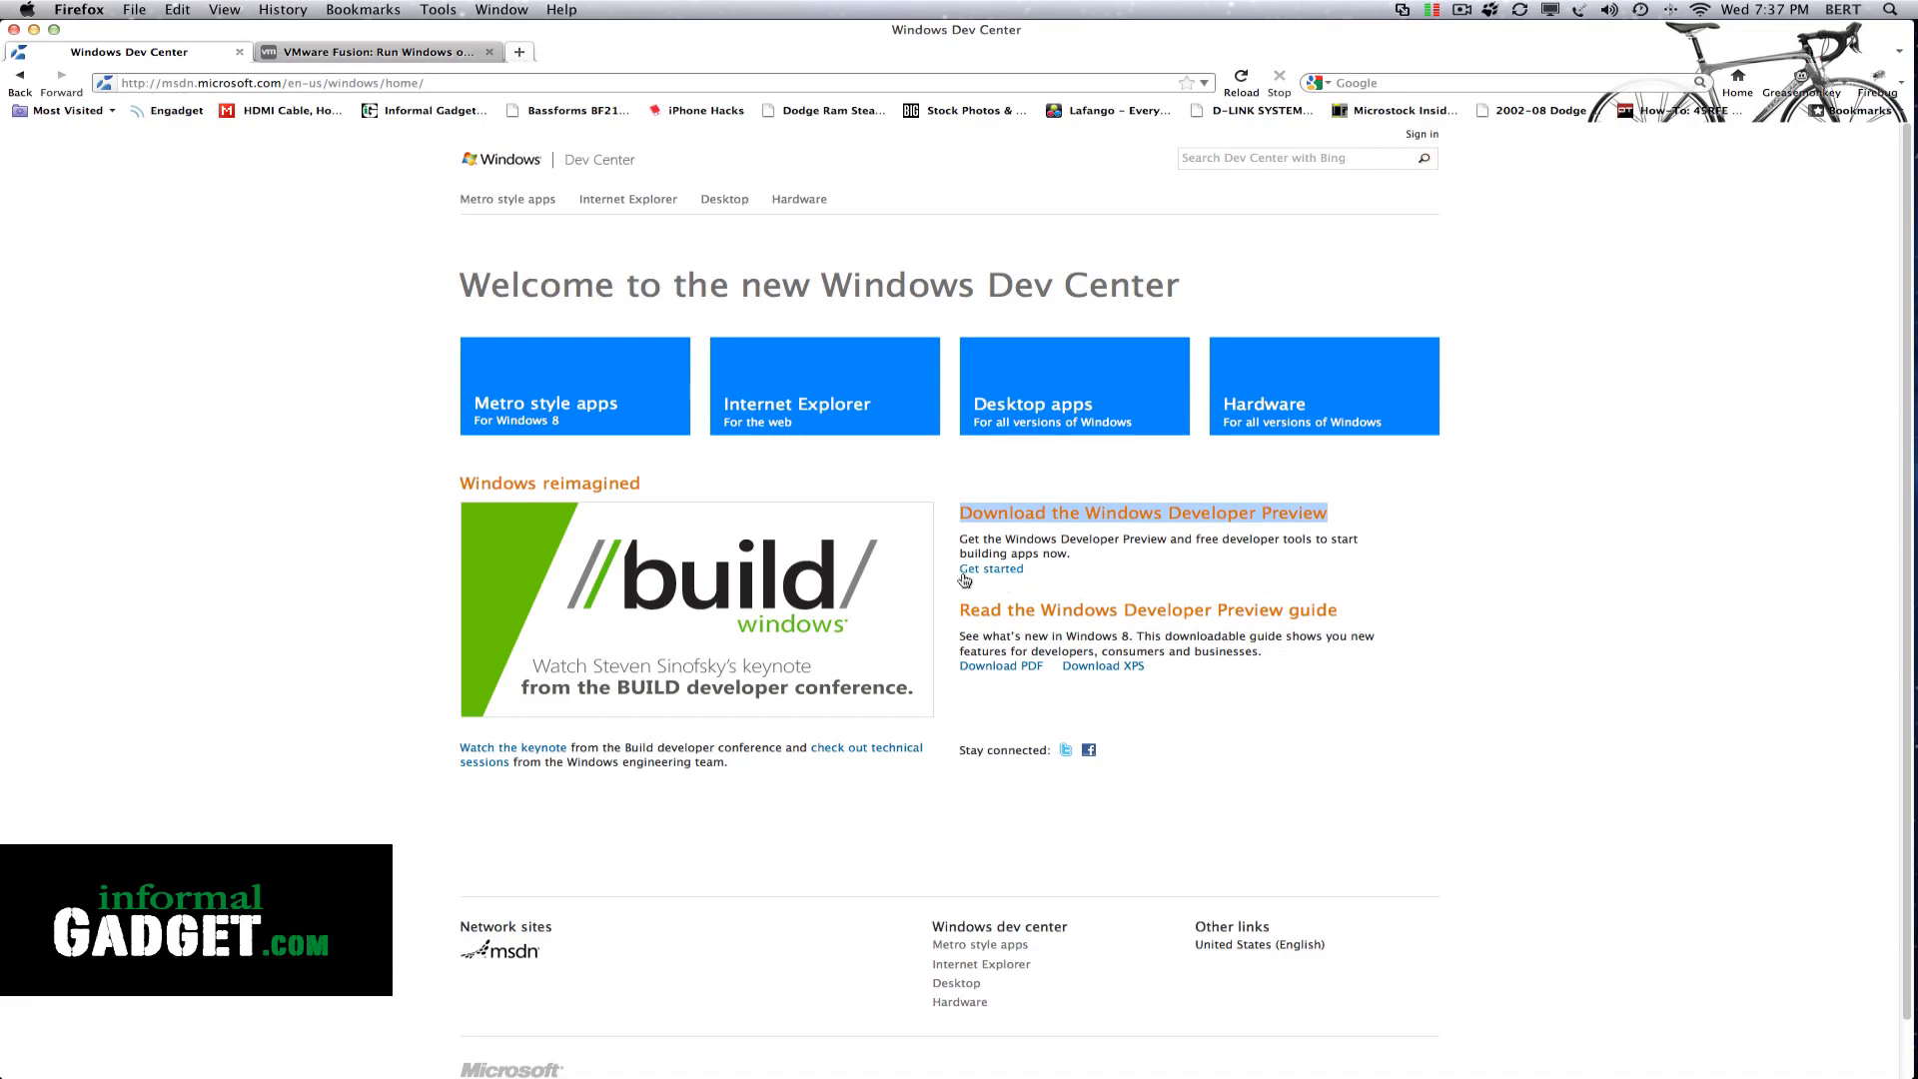
pyautogui.click(1000, 571)
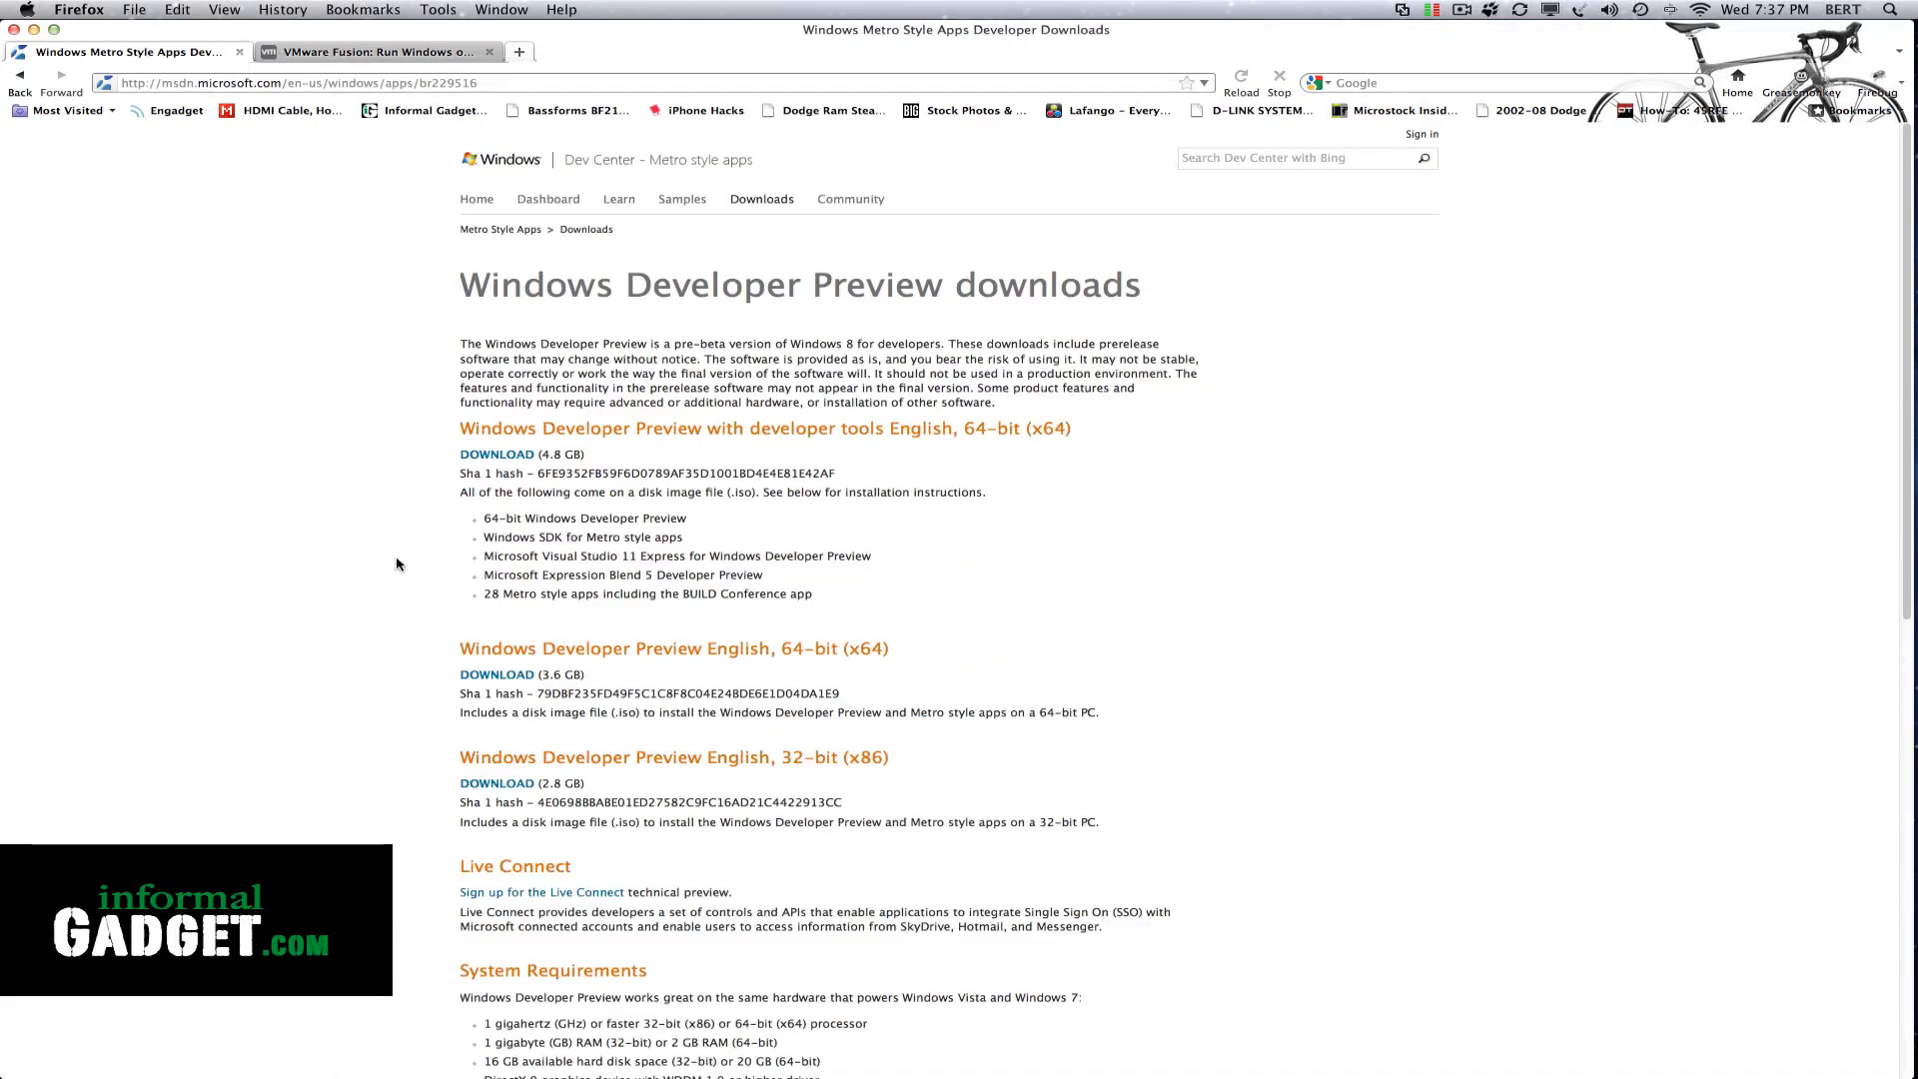
# Compare the Windows Developer Preview editions offered for download: 64-bit, 32-bit, and 64-bit with developer tools
pyautogui.scroll(-3, 398, 560)
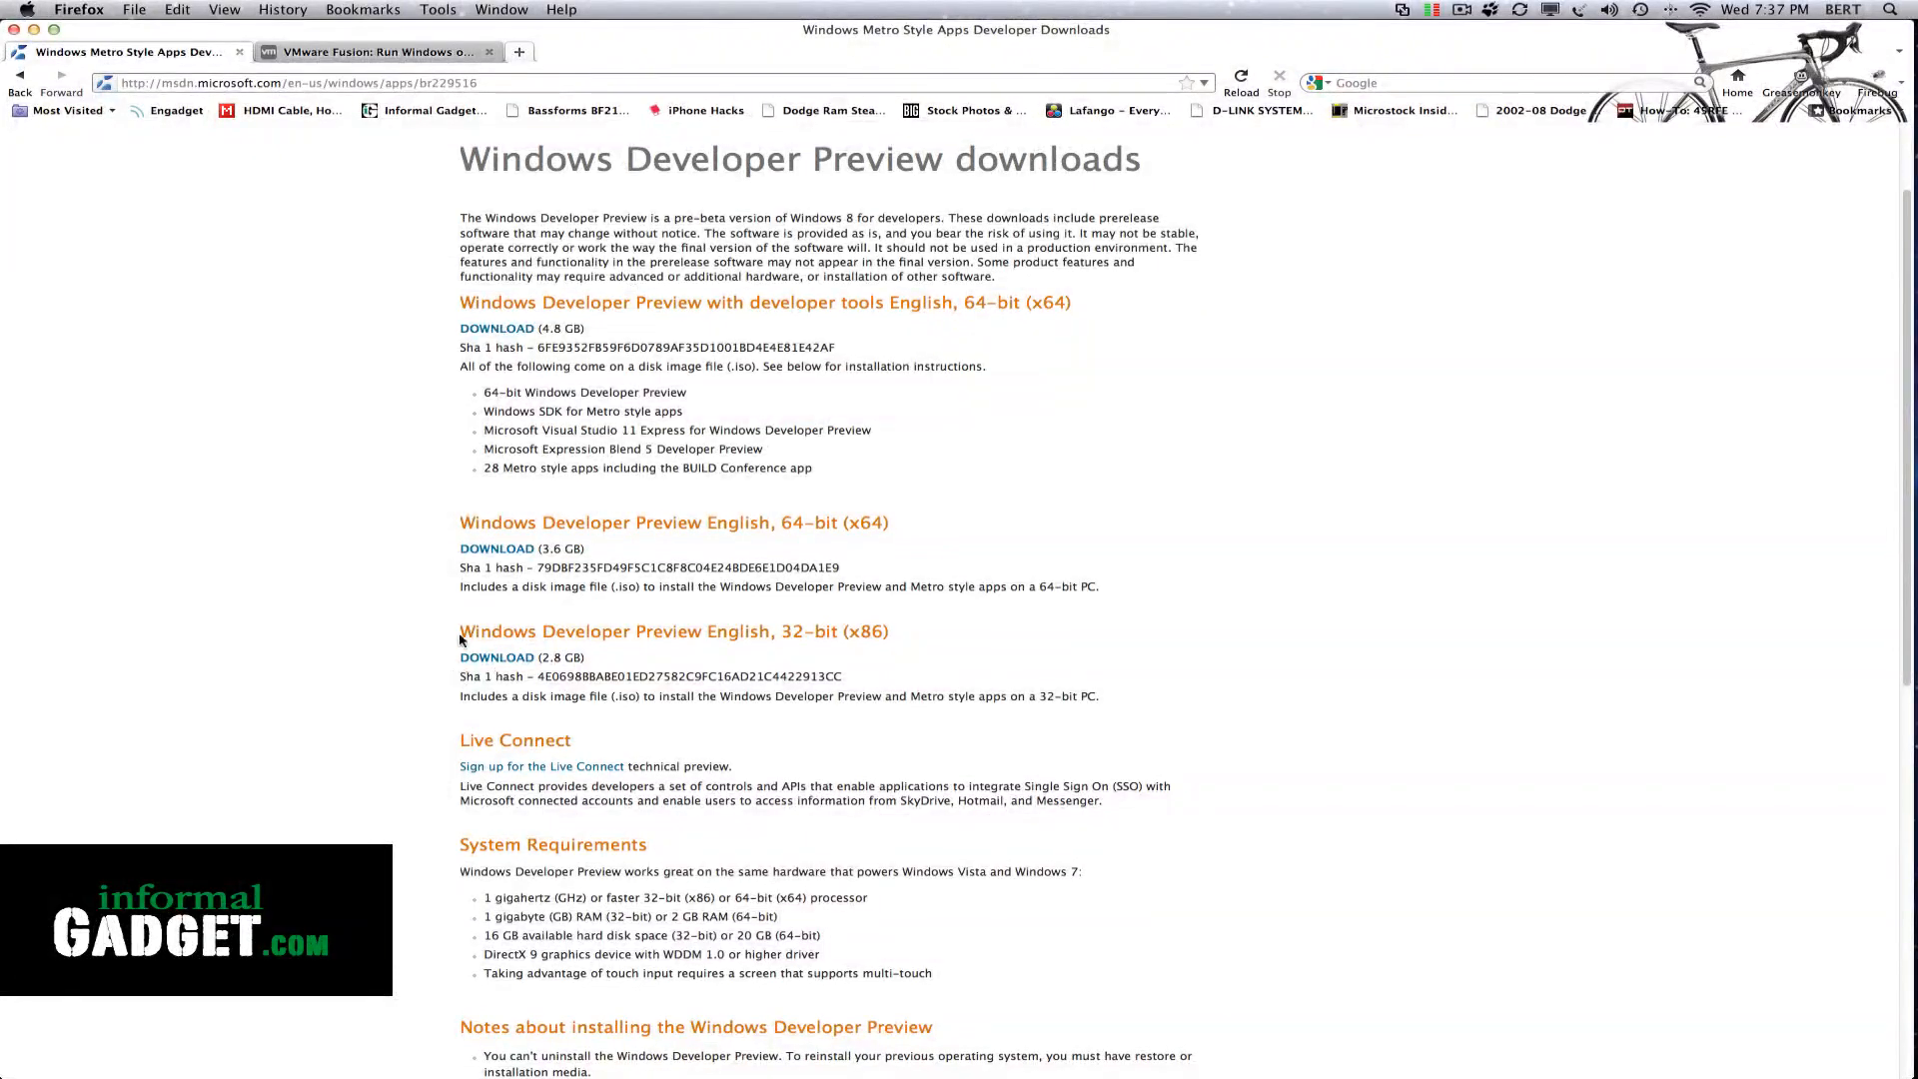
pyautogui.moveTo(887, 522); pyautogui.dragTo(672, 523)
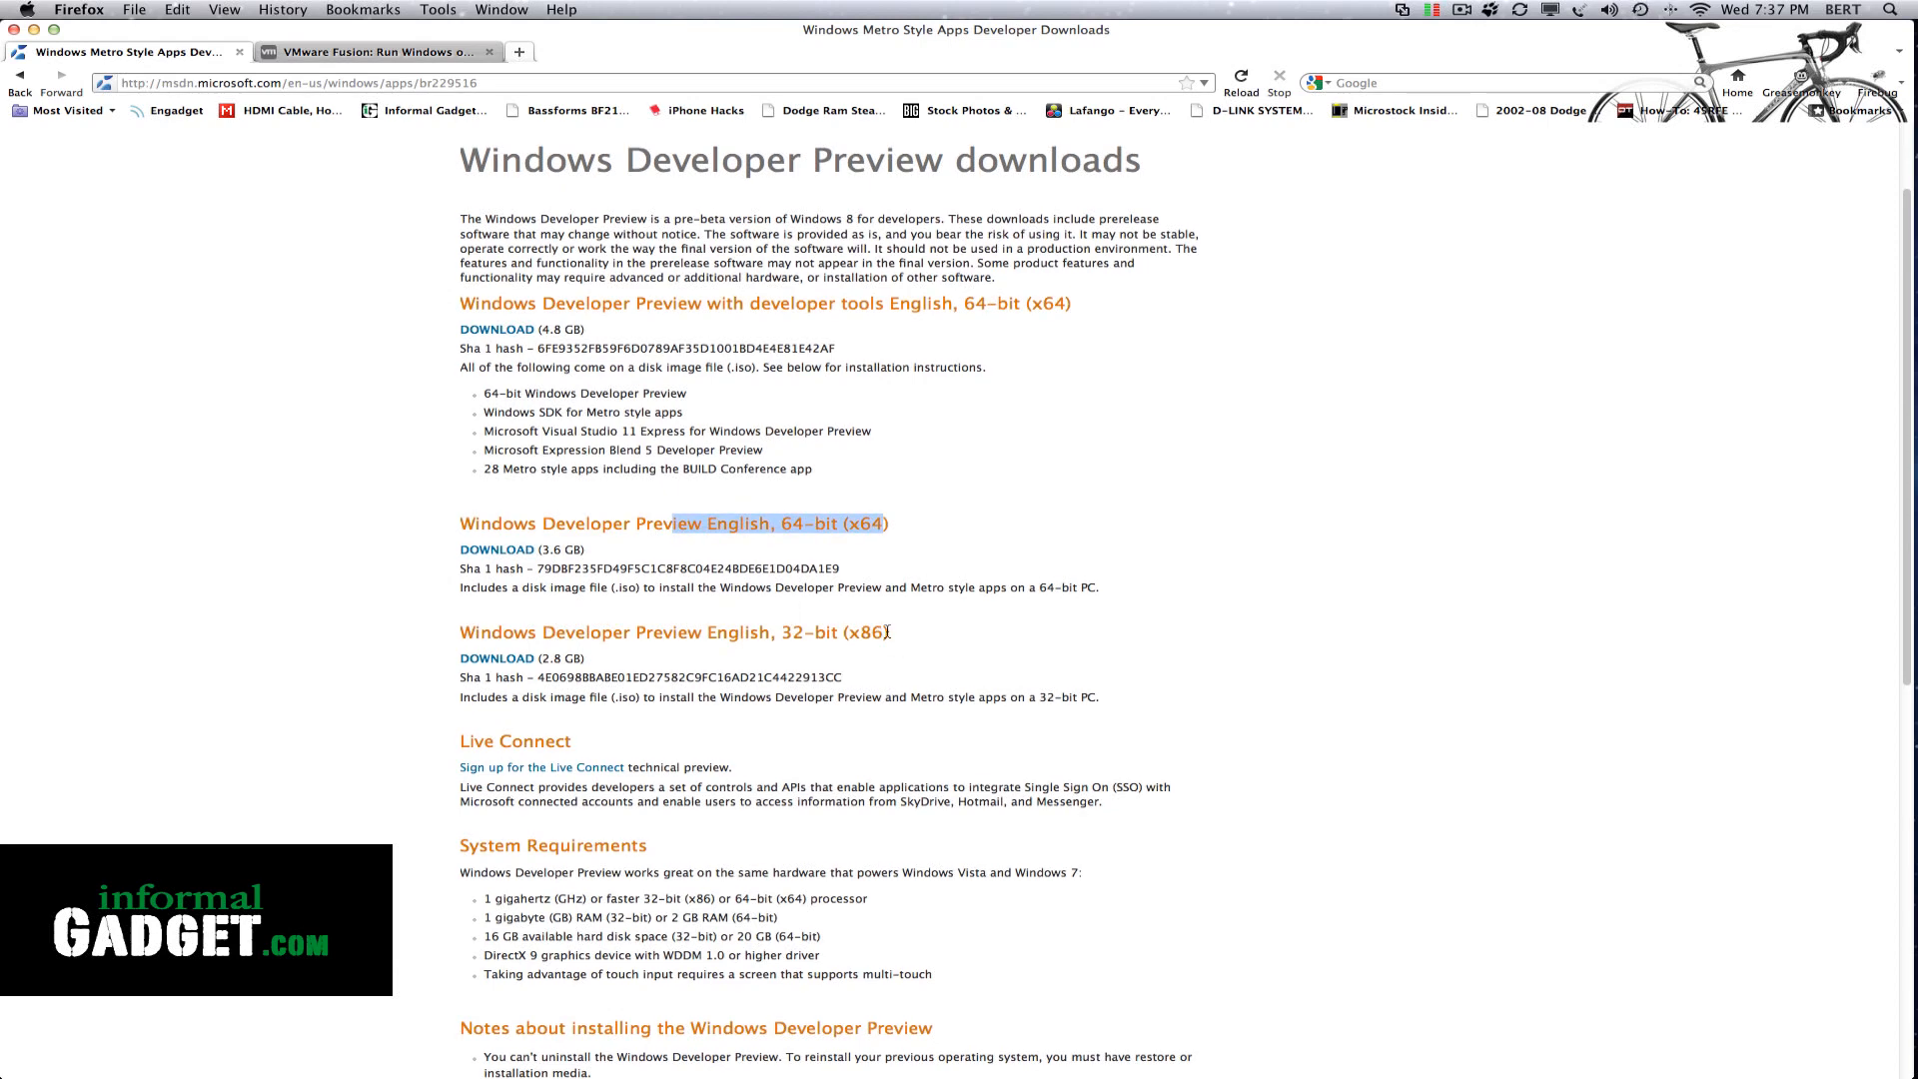
pyautogui.moveTo(887, 631); pyautogui.dragTo(721, 629)
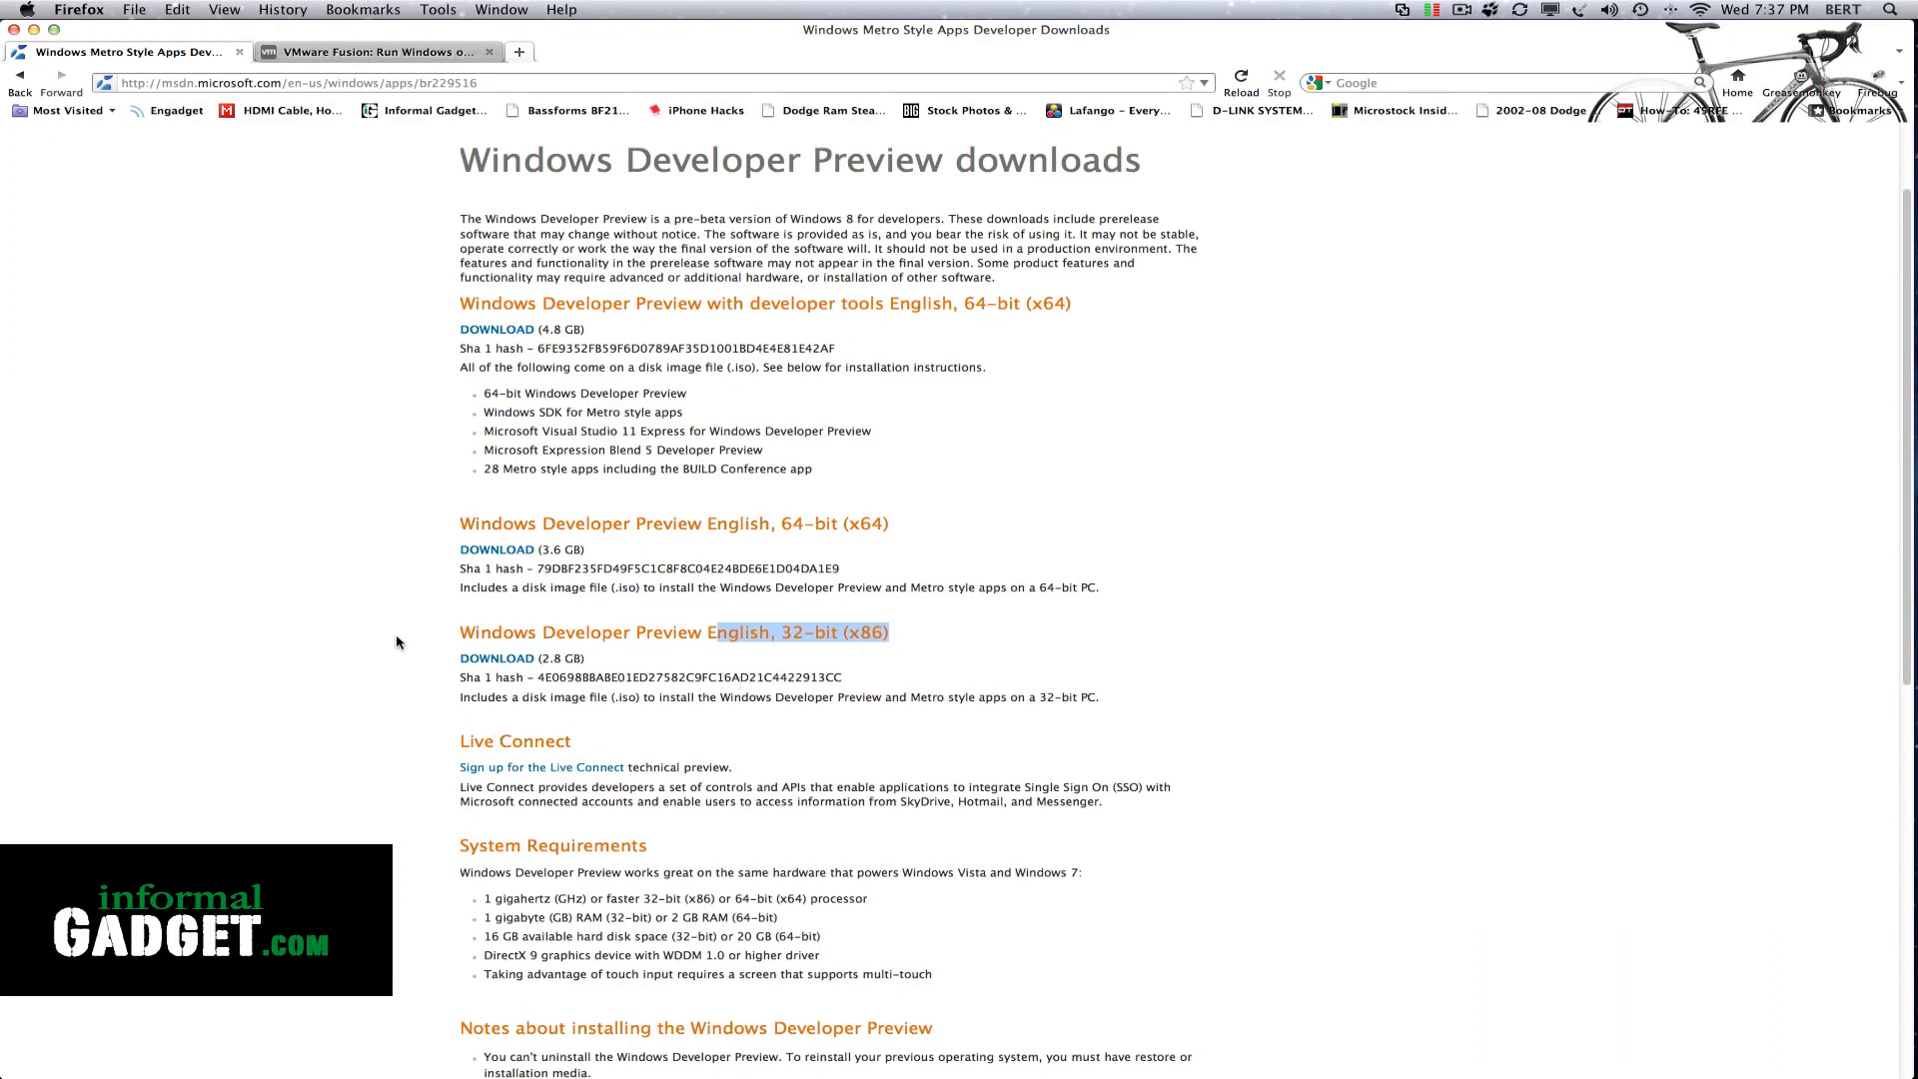
pyautogui.click(887, 630)
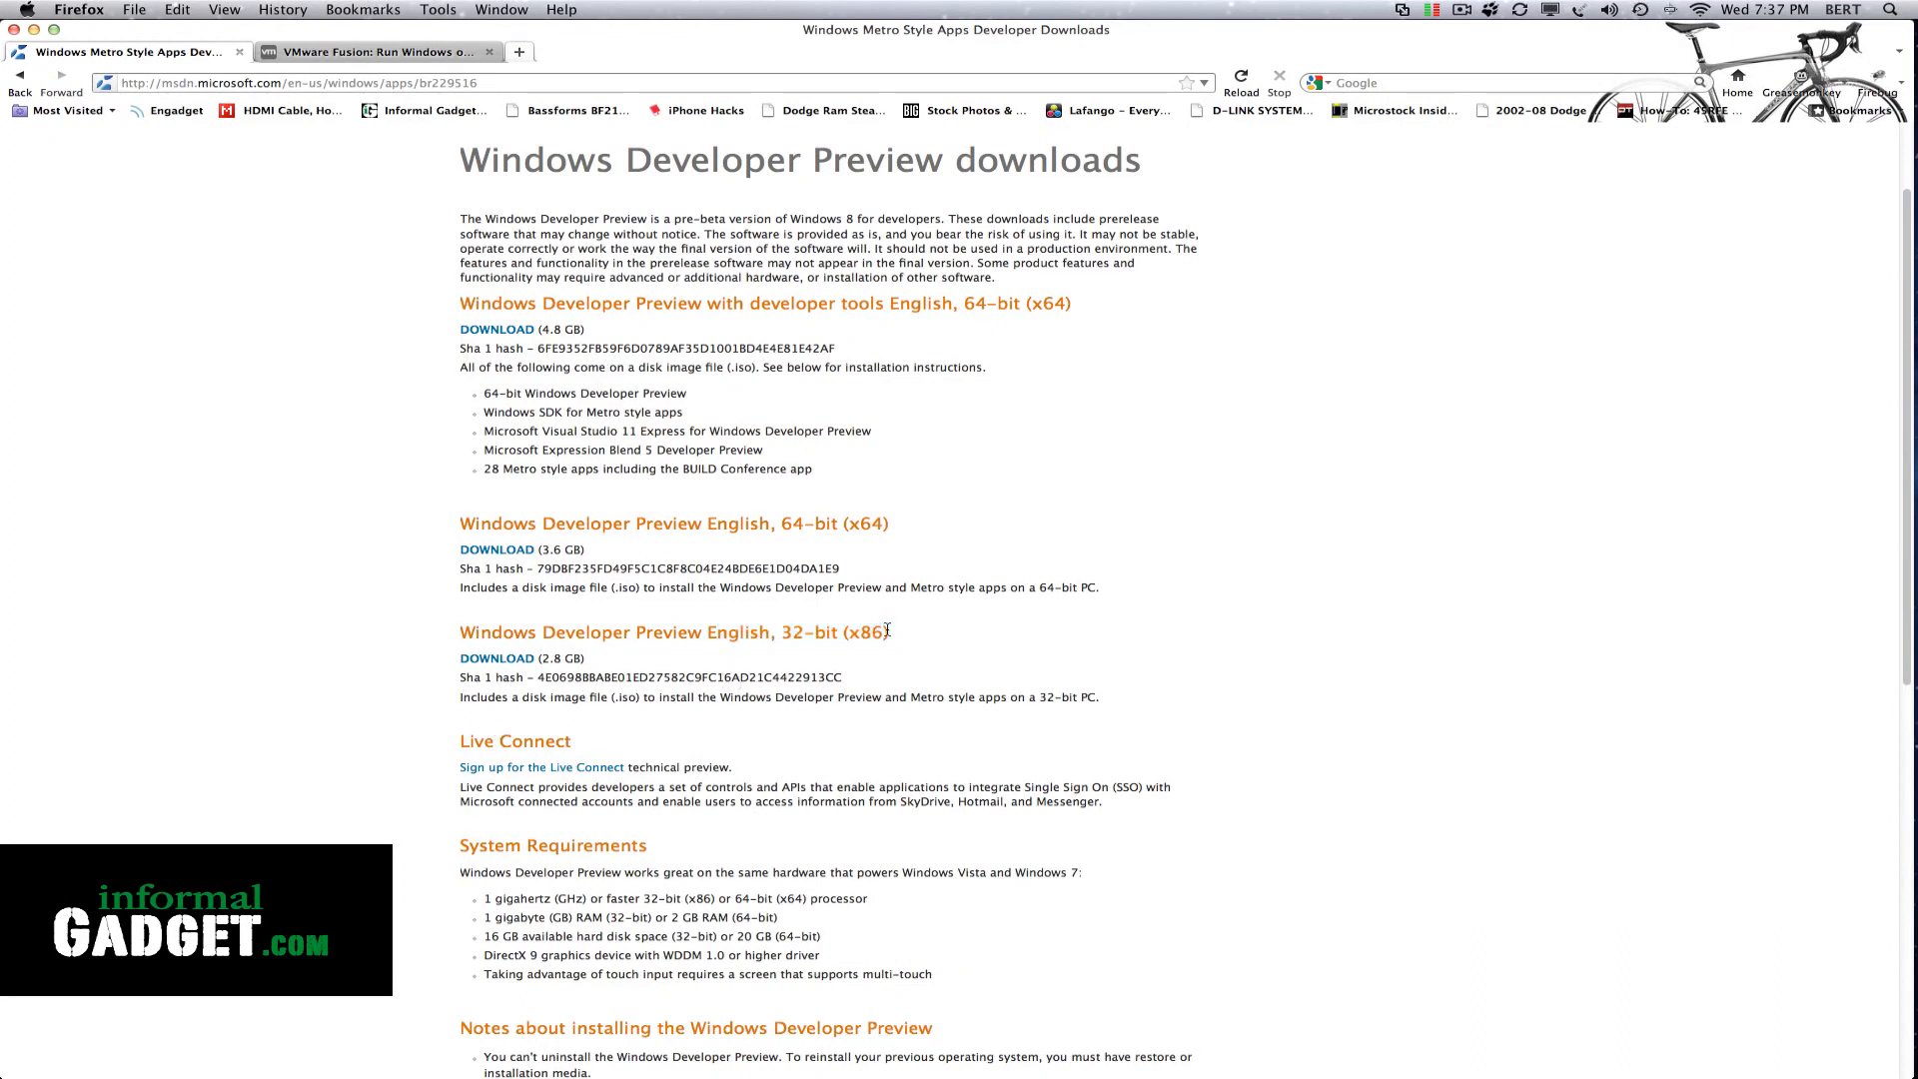
pyautogui.moveTo(886, 631); pyautogui.dragTo(662, 633)
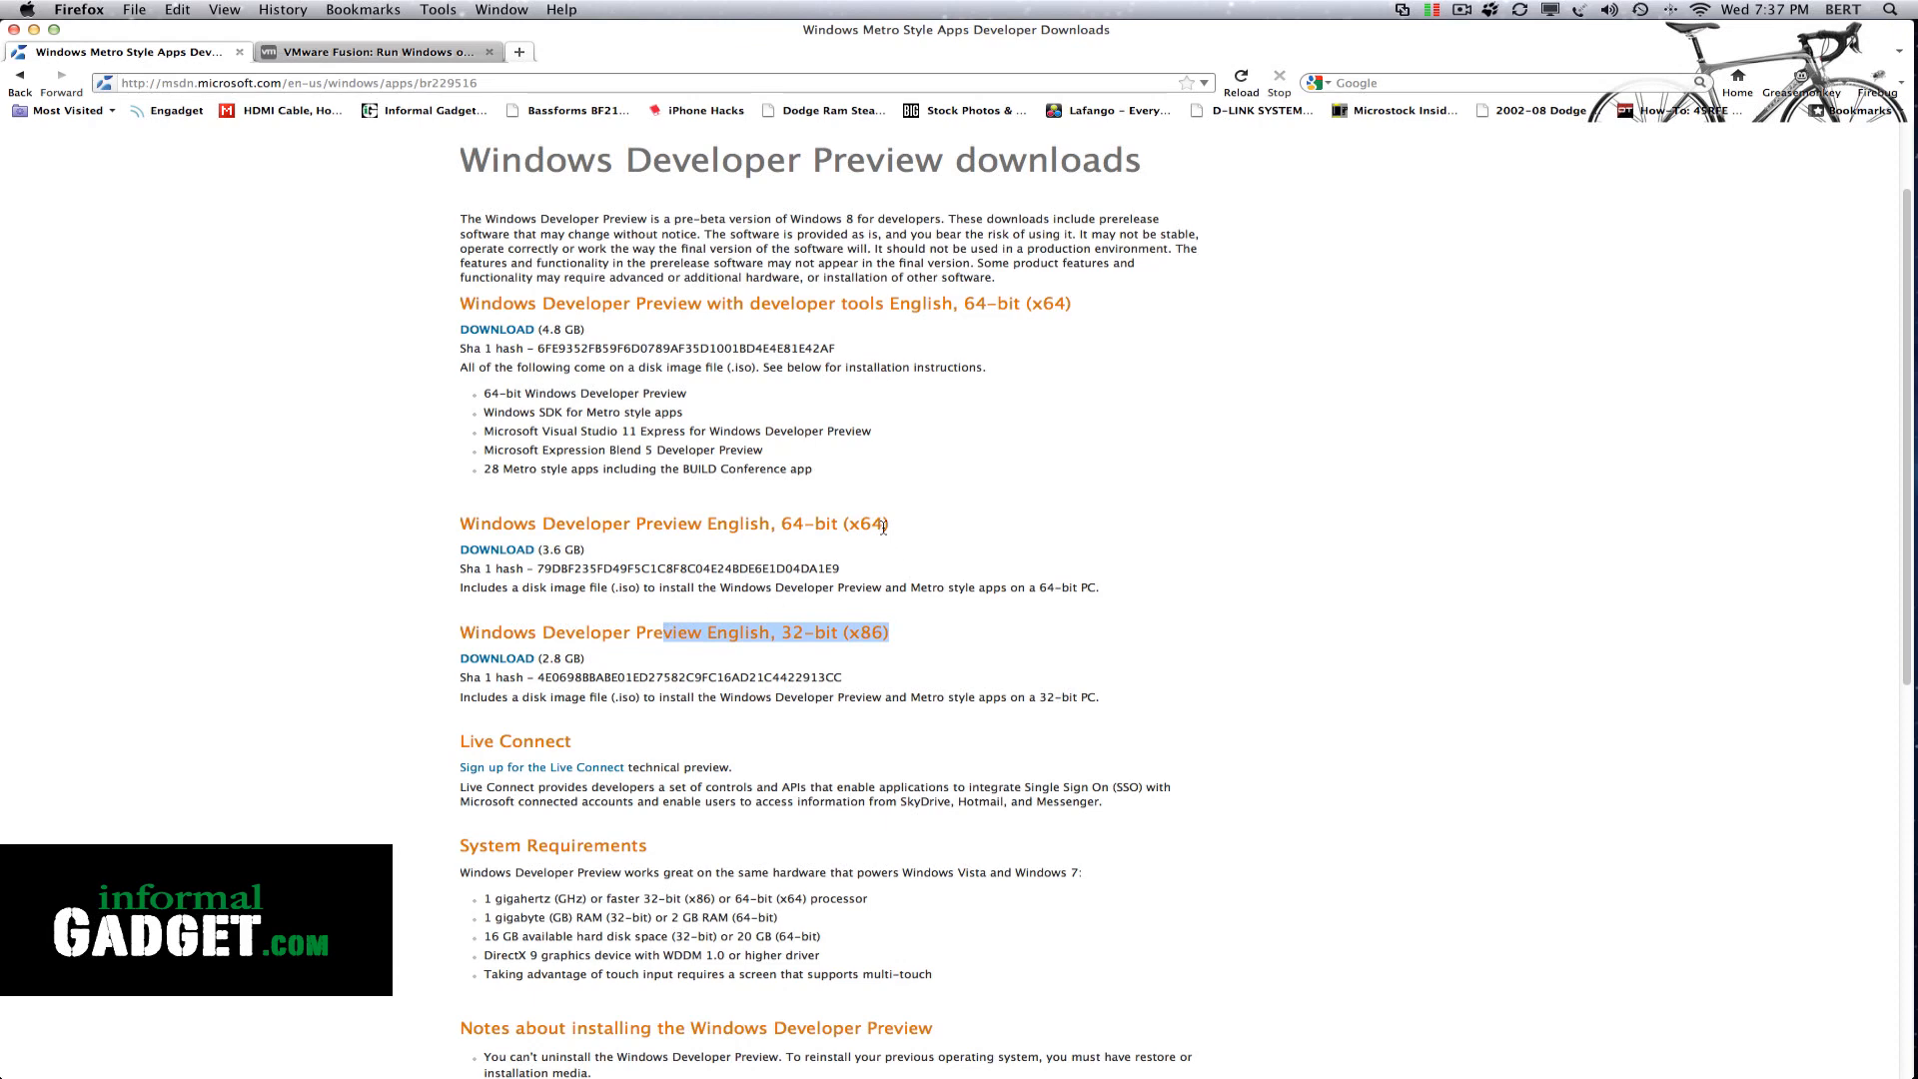
pyautogui.moveTo(883, 526); pyautogui.dragTo(384, 534)
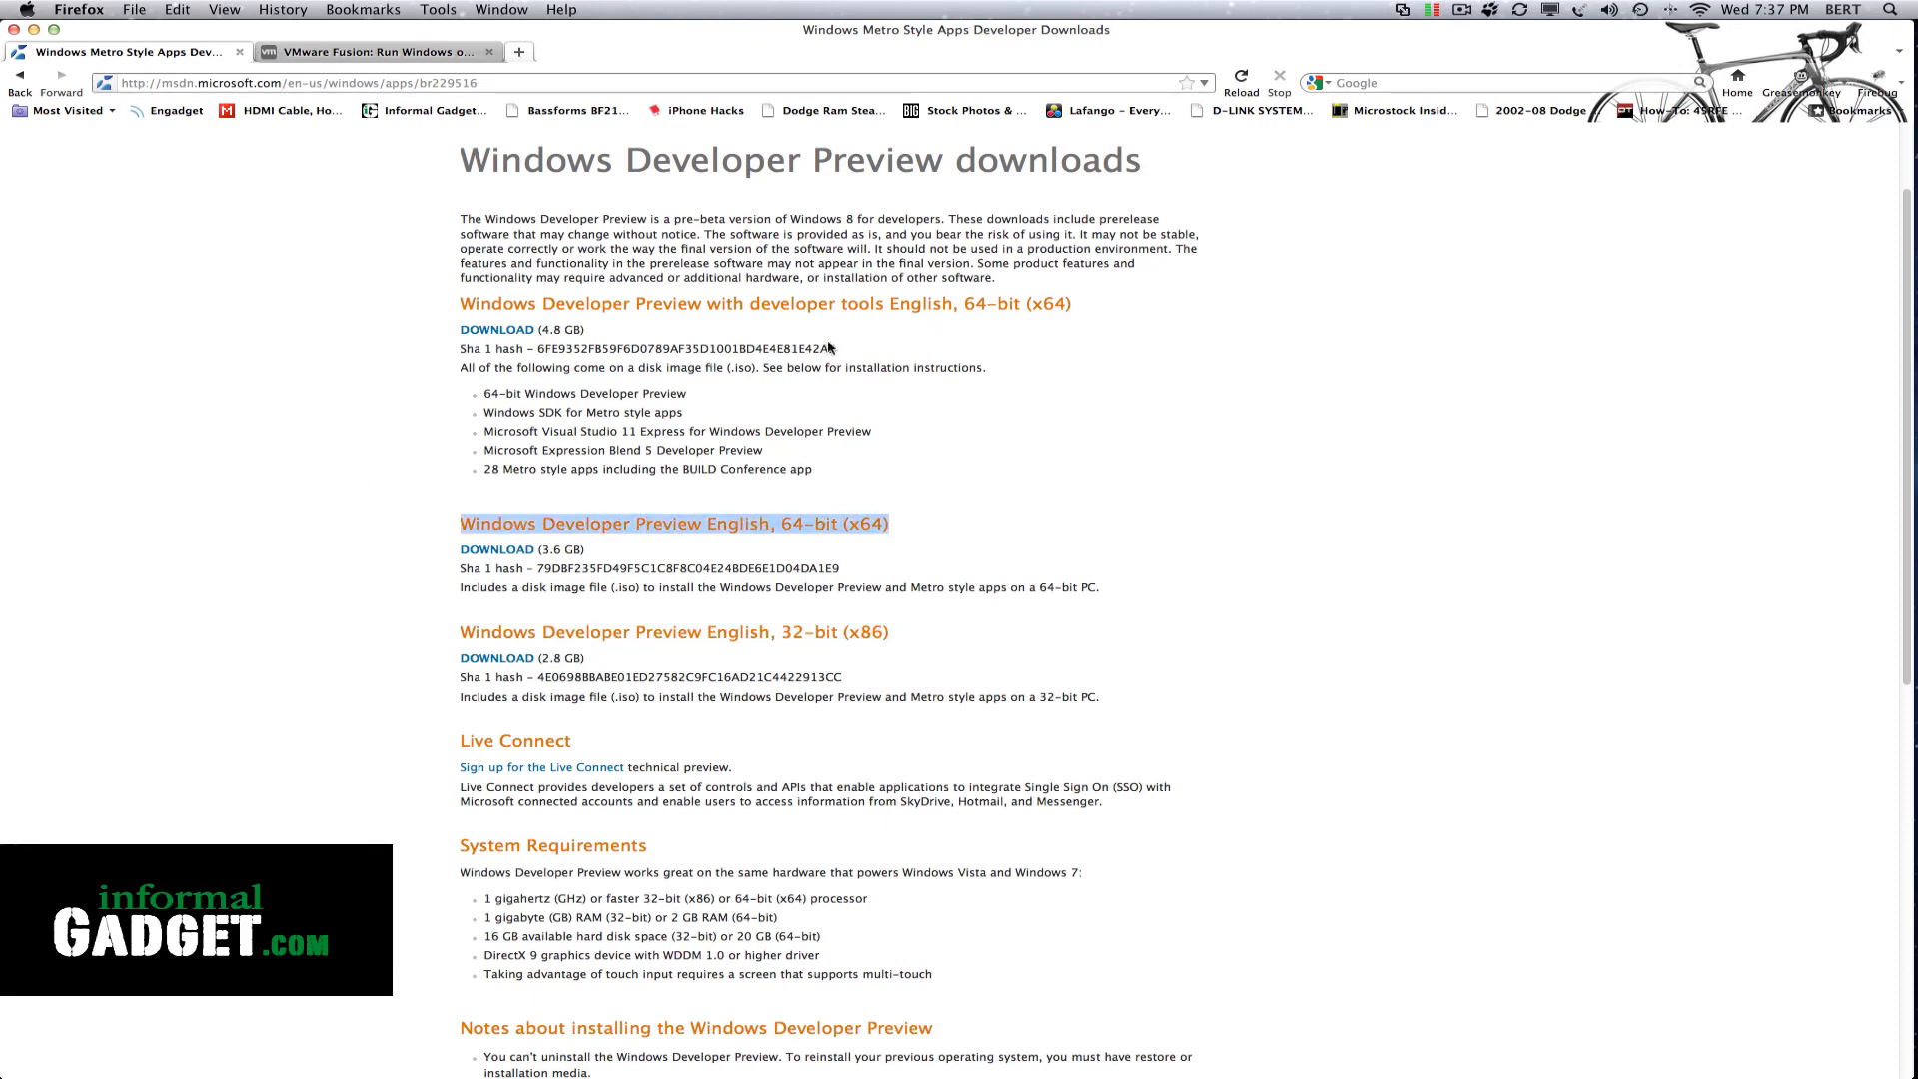
pyautogui.click(731, 305)
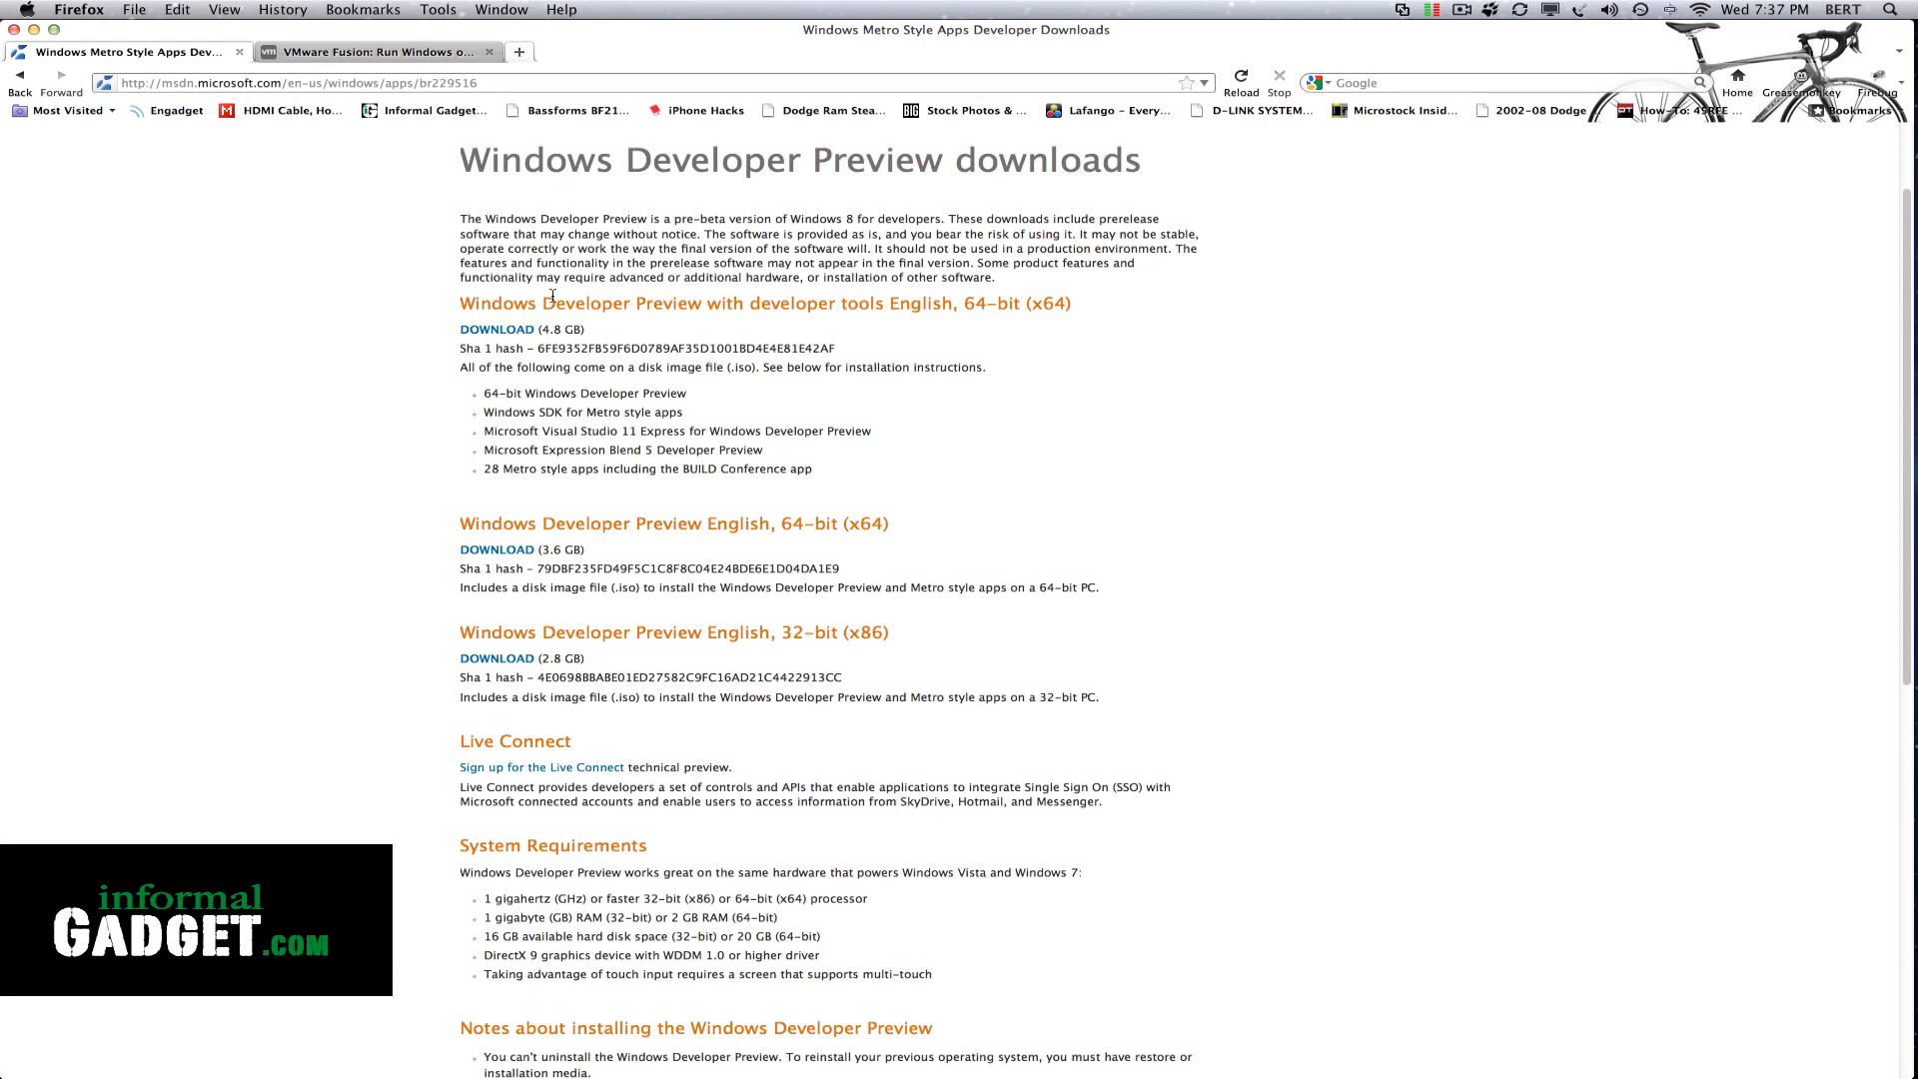
pyautogui.moveTo(545, 297); pyautogui.dragTo(1096, 307)
pyautogui.click(1087, 306)
# Save the Windows Developer Preview English, 64-bit (x64) disk image and return to the VMware Fusion web page
pyautogui.click(485, 556)
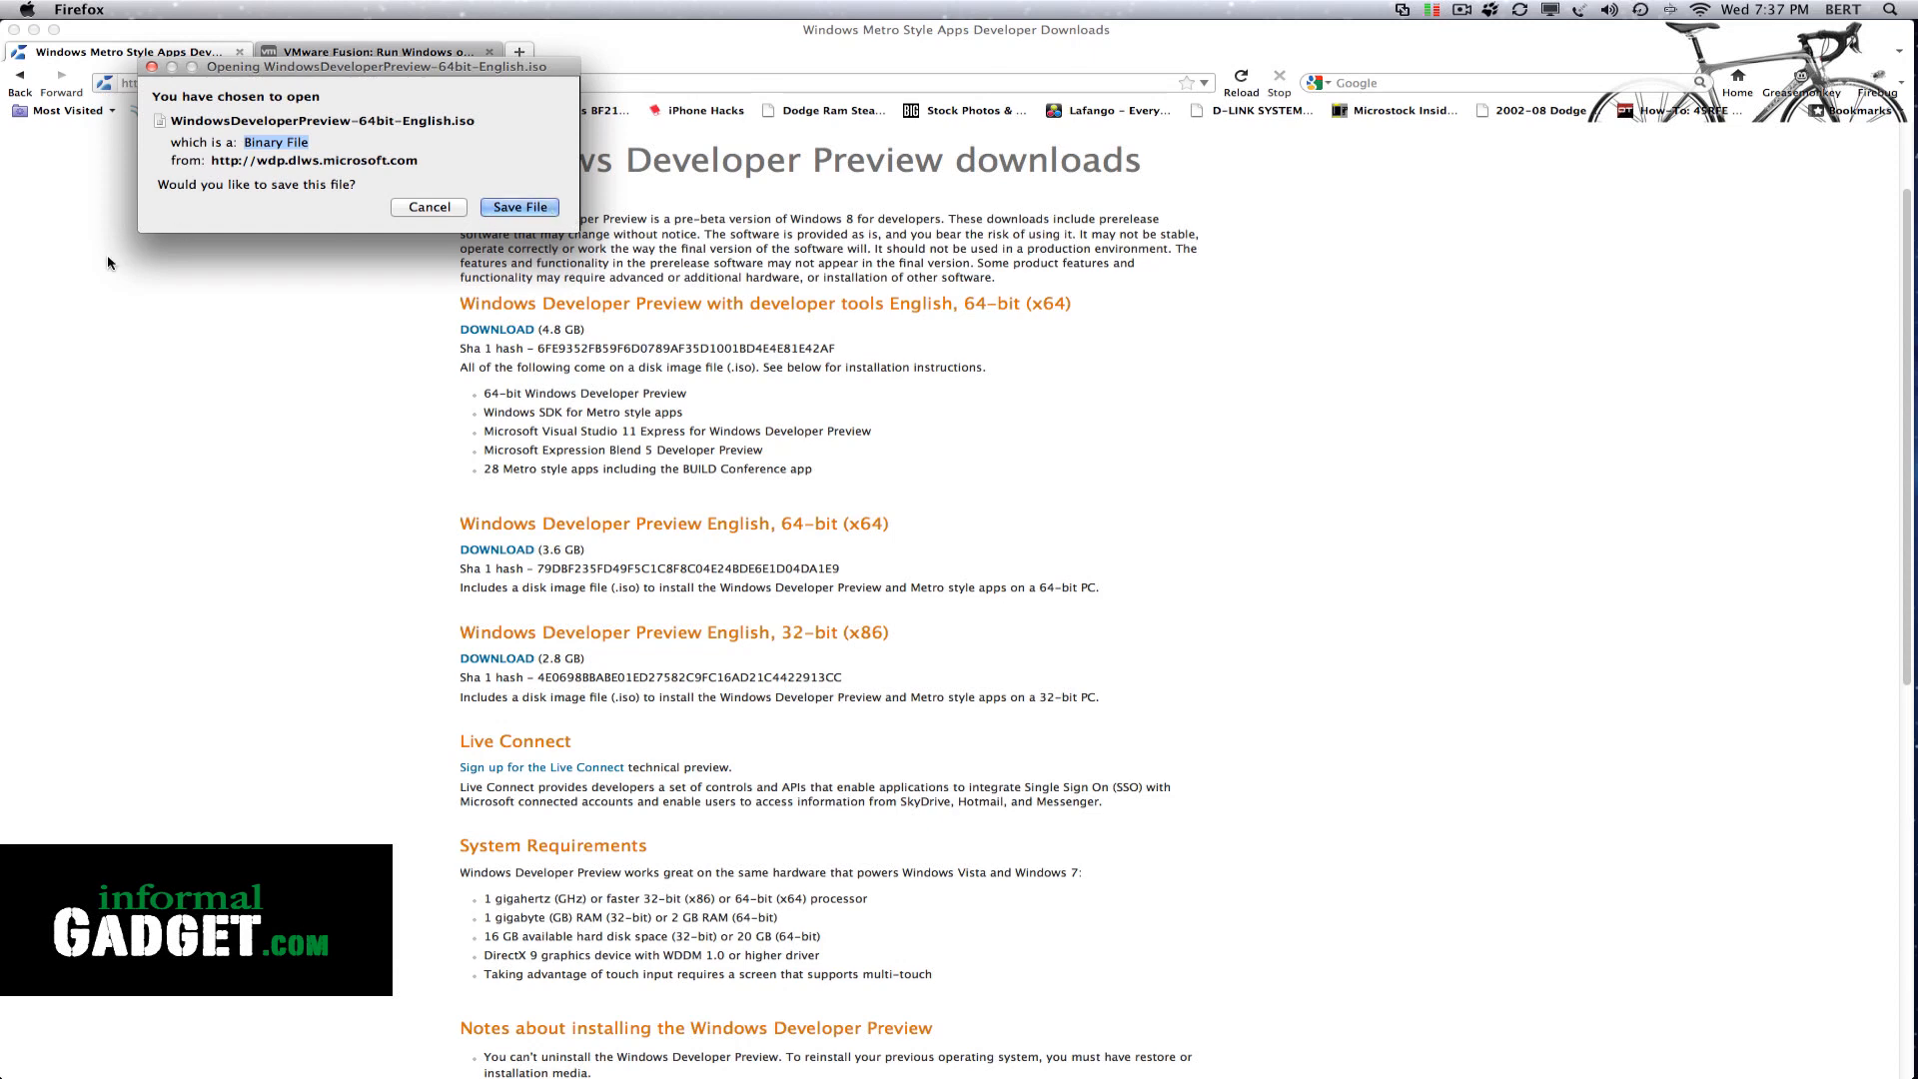
pyautogui.click(546, 207)
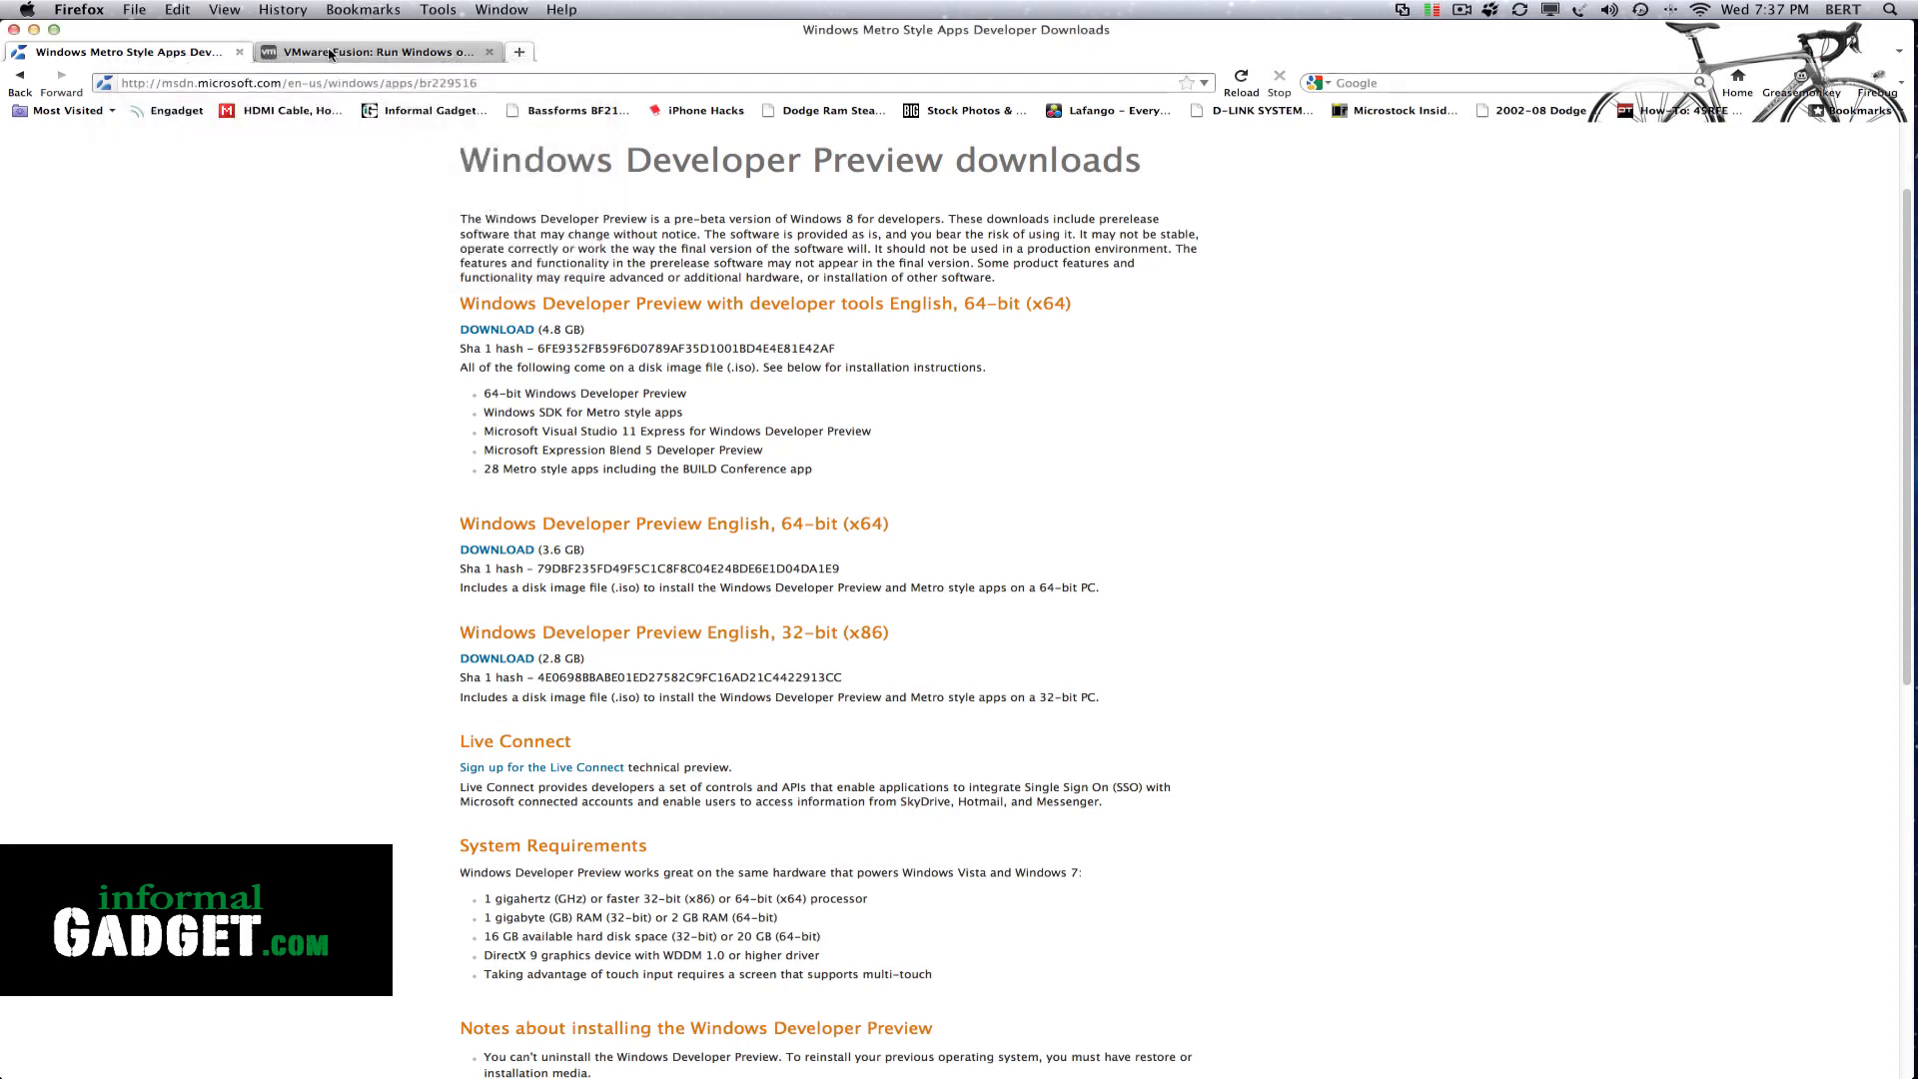
pyautogui.click(385, 54)
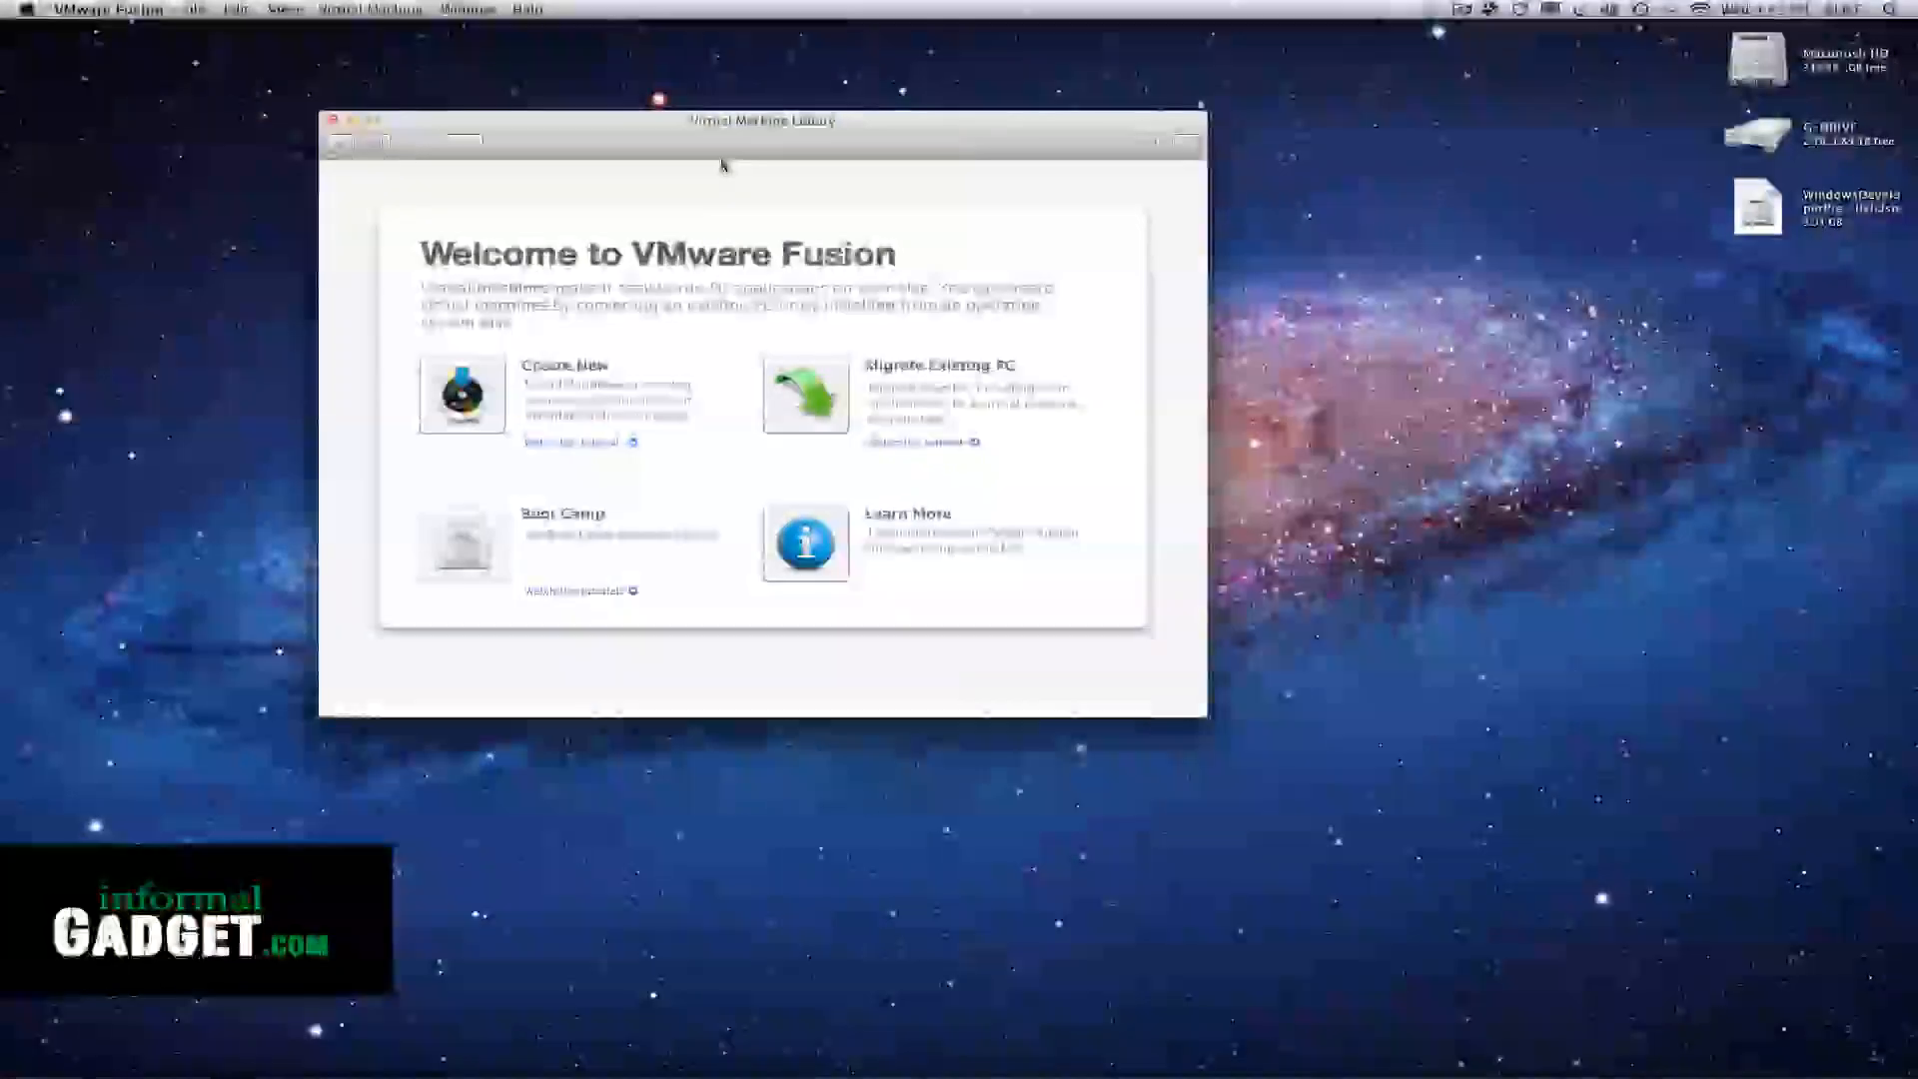
# In VMware Fusion, start creating a new virtual machine and continue without an installation disc
pyautogui.moveTo(722, 143); pyautogui.dragTo(849, 210)
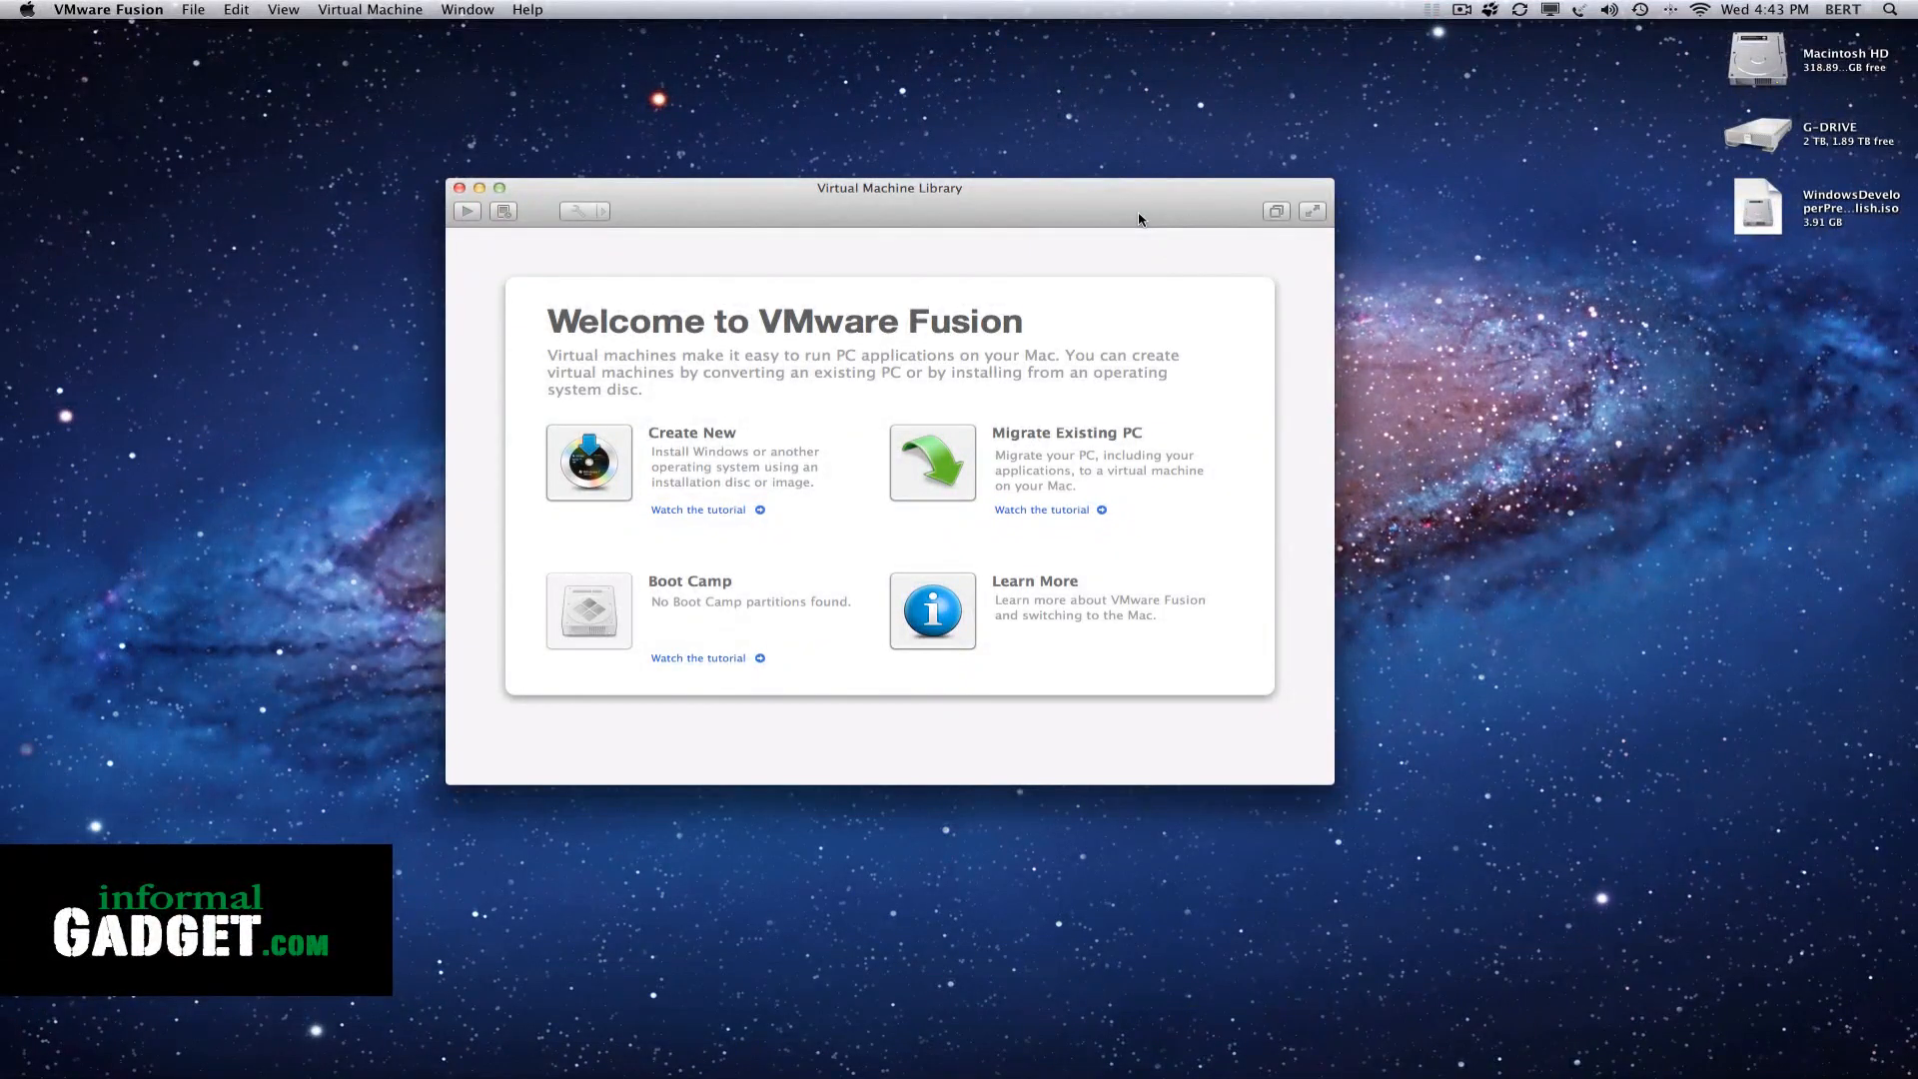
pyautogui.moveTo(1145, 212); pyautogui.dragTo(1137, 152)
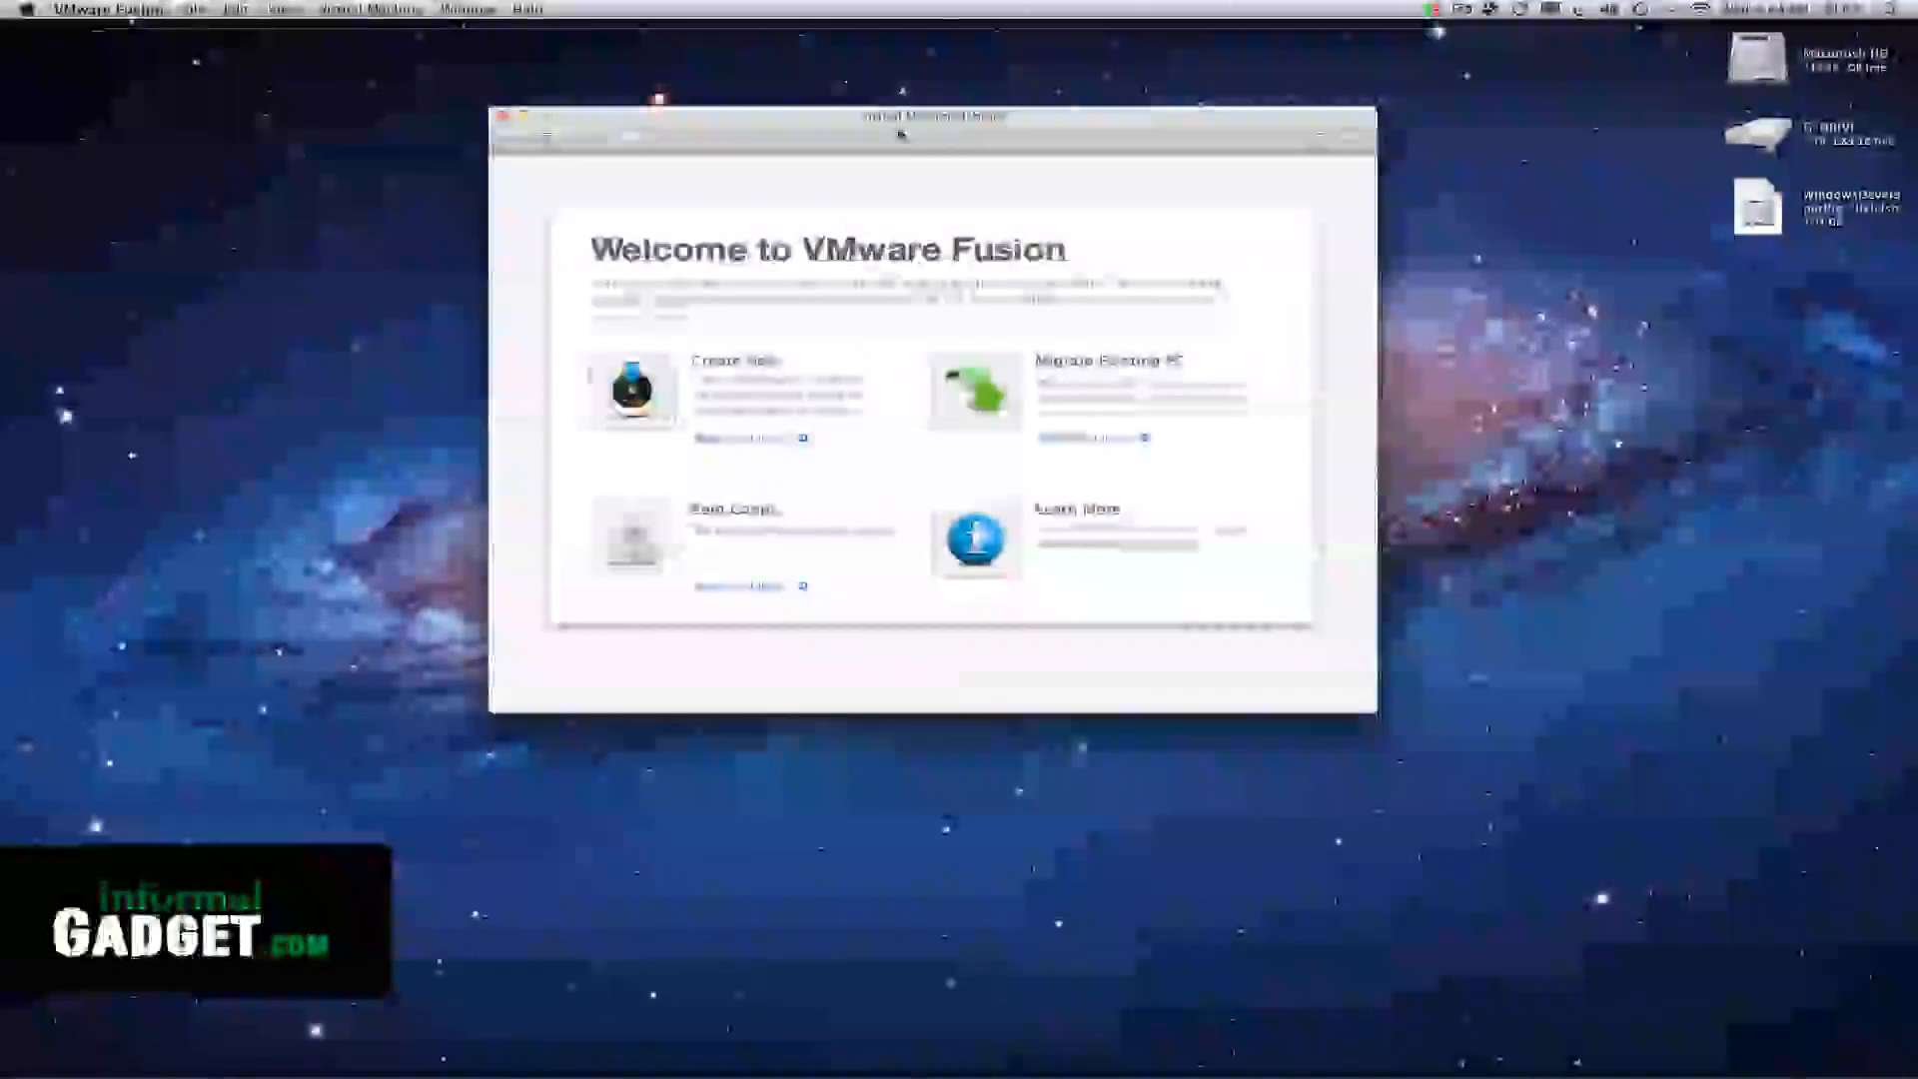
pyautogui.moveTo(899, 133); pyautogui.dragTo(847, 119)
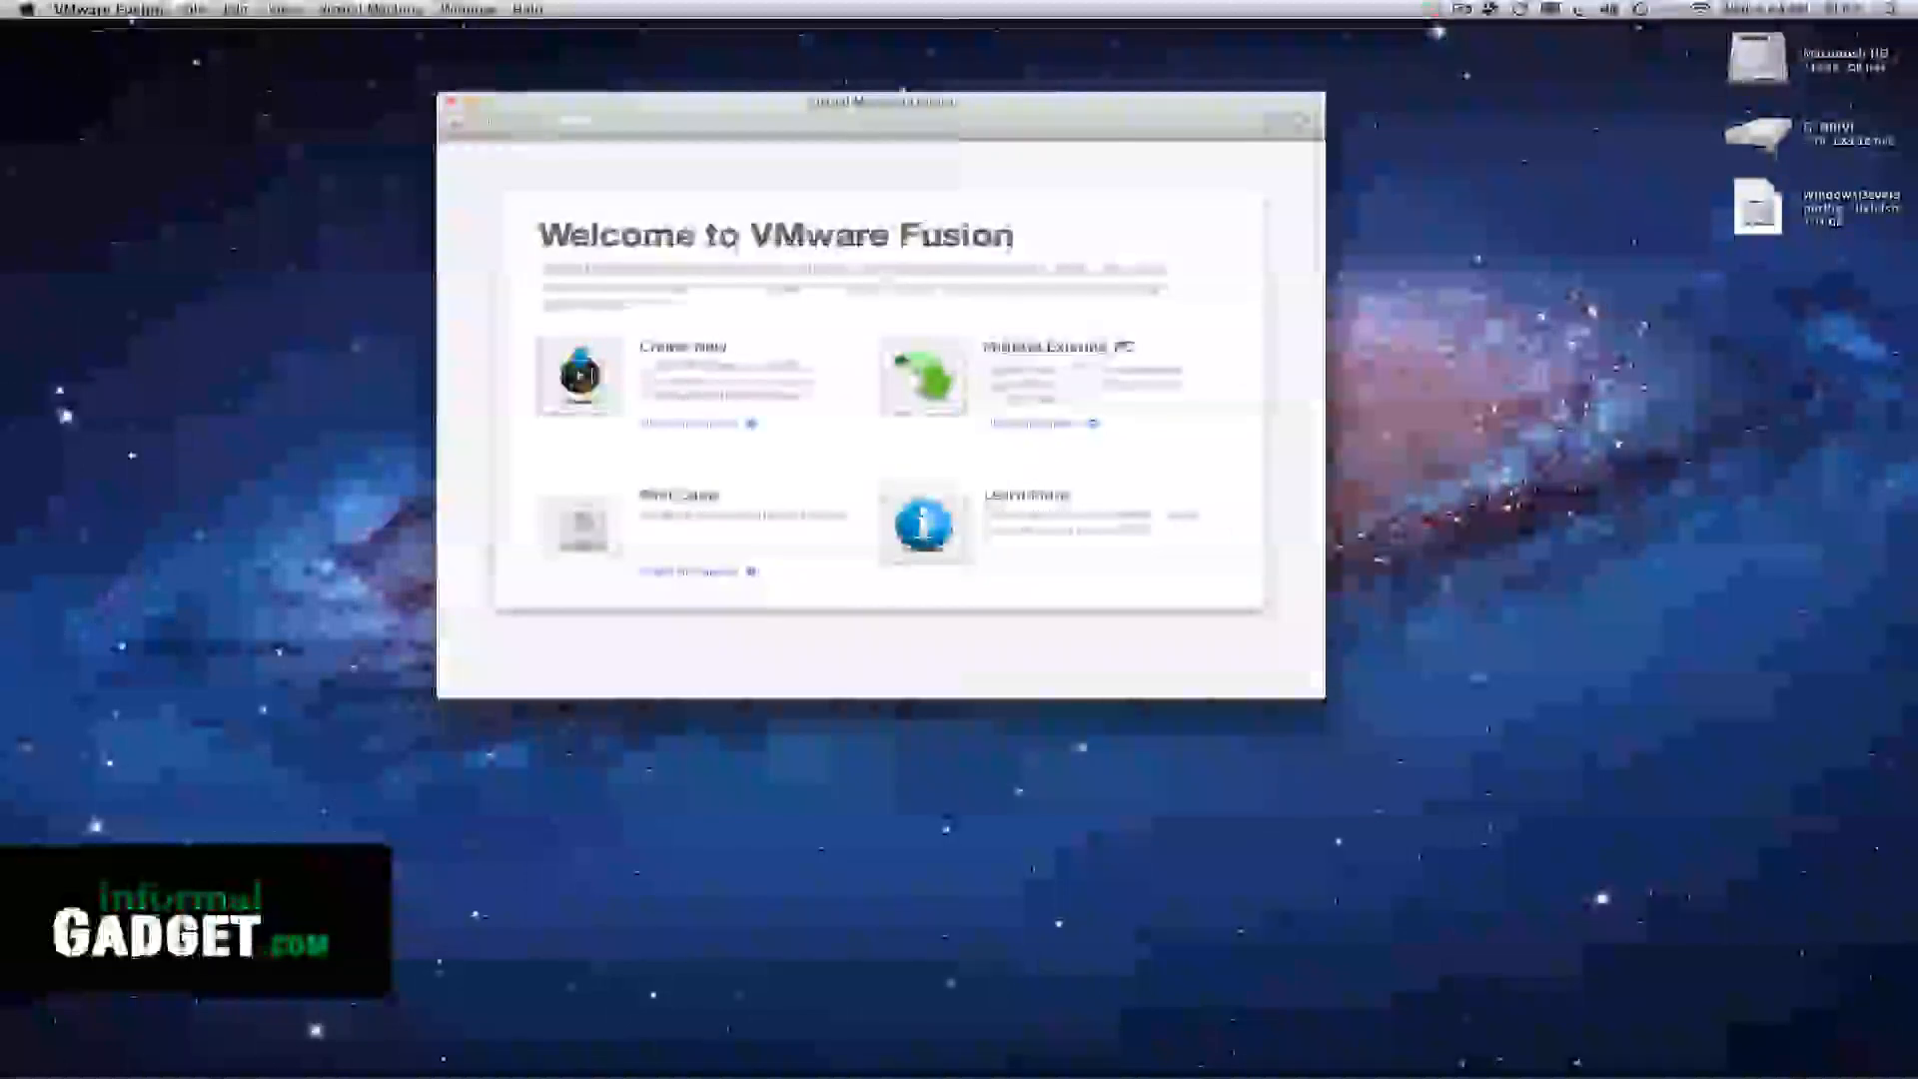
pyautogui.click(583, 377)
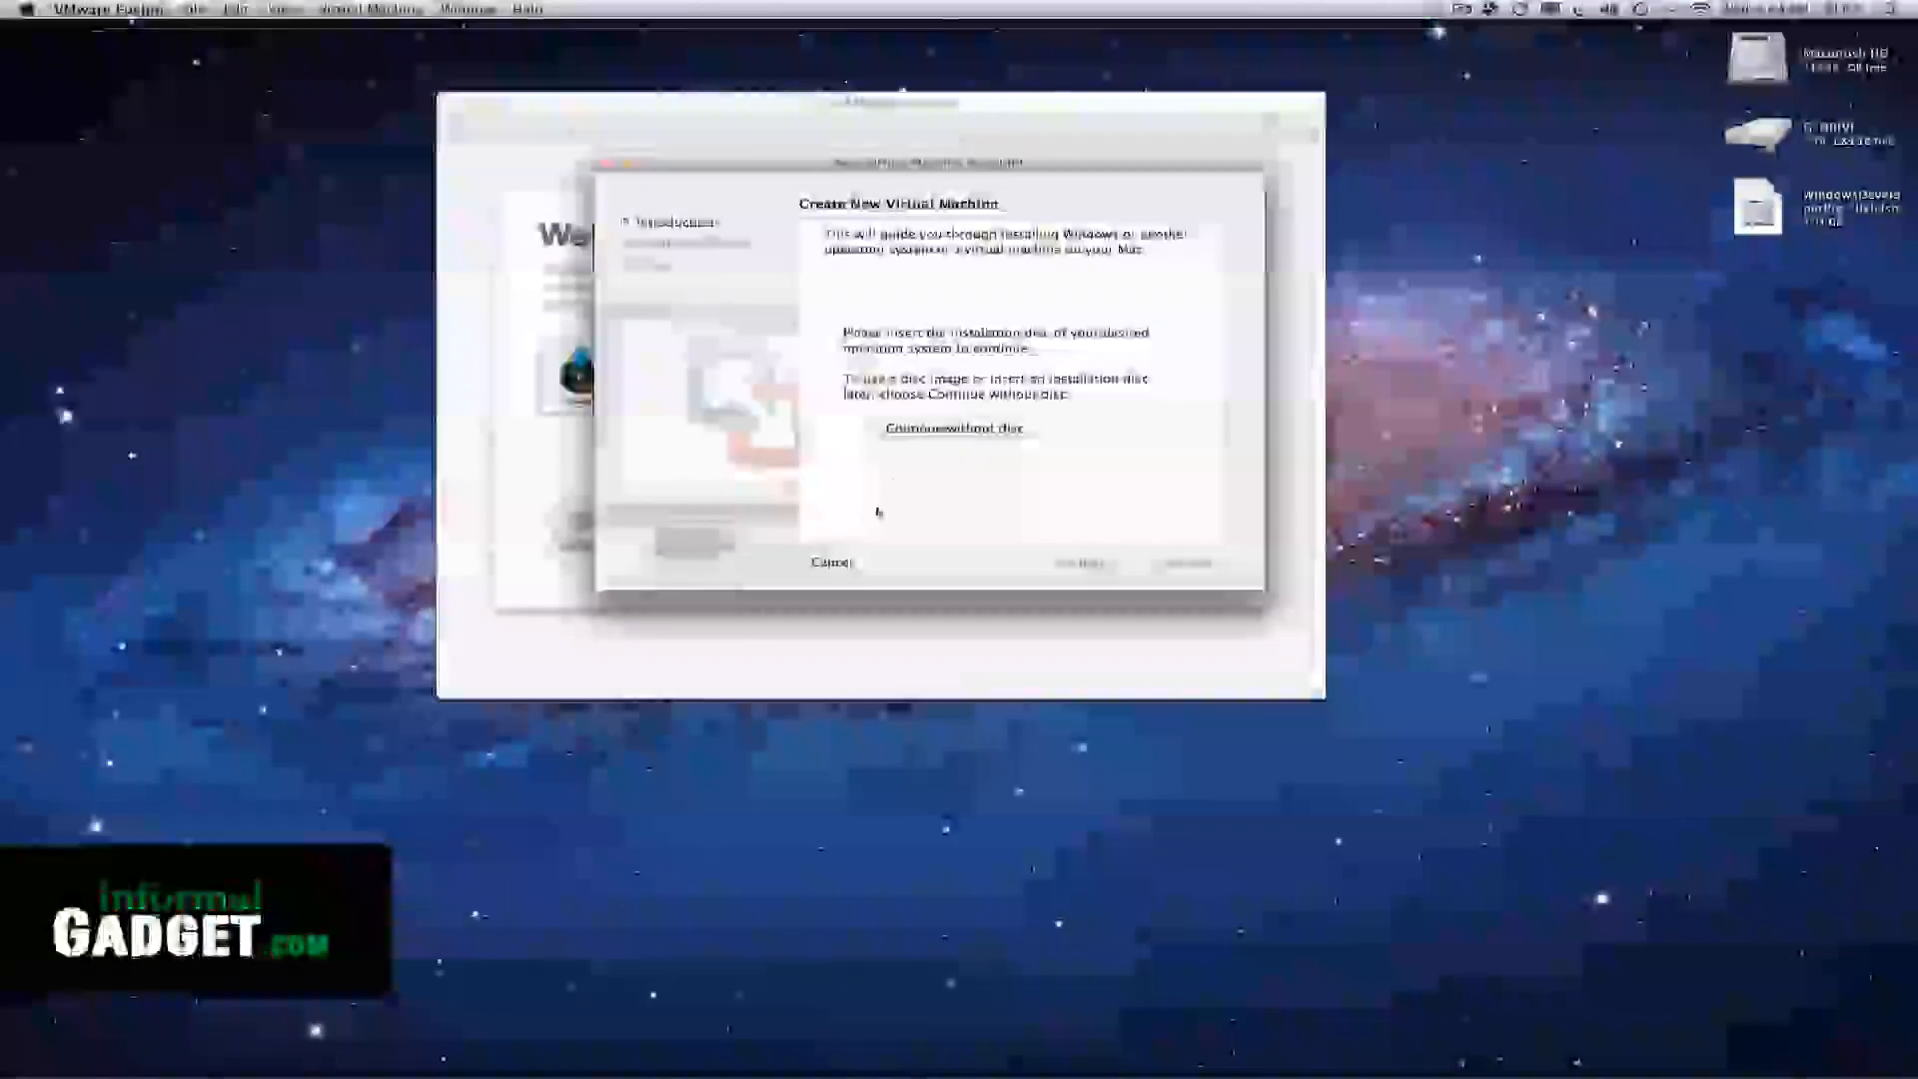
pyautogui.click(919, 427)
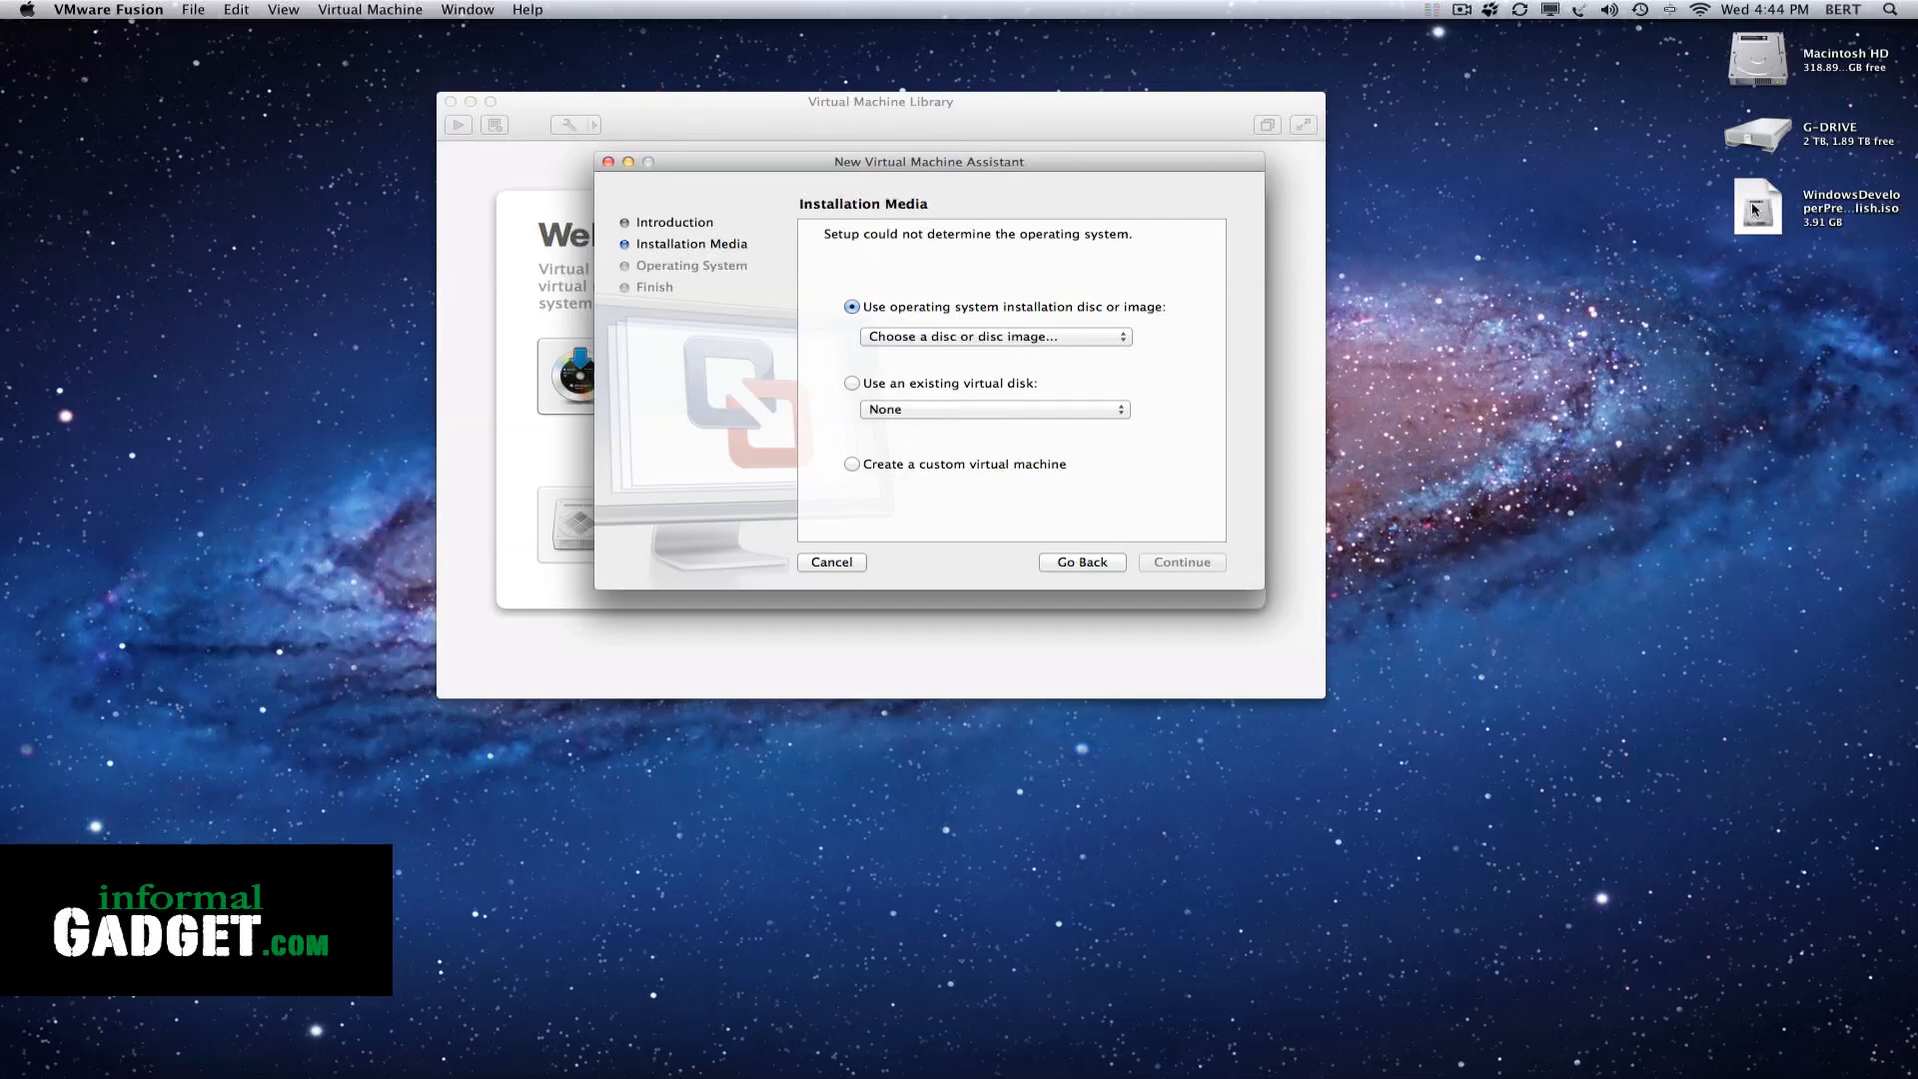
# Use WindowsDeveloperPreview-64bit-English.iso from the desktop as the installation image and choose Microsoft Windows, version Windows 7 x64
pyautogui.moveTo(1762, 208); pyautogui.dragTo(948, 381)
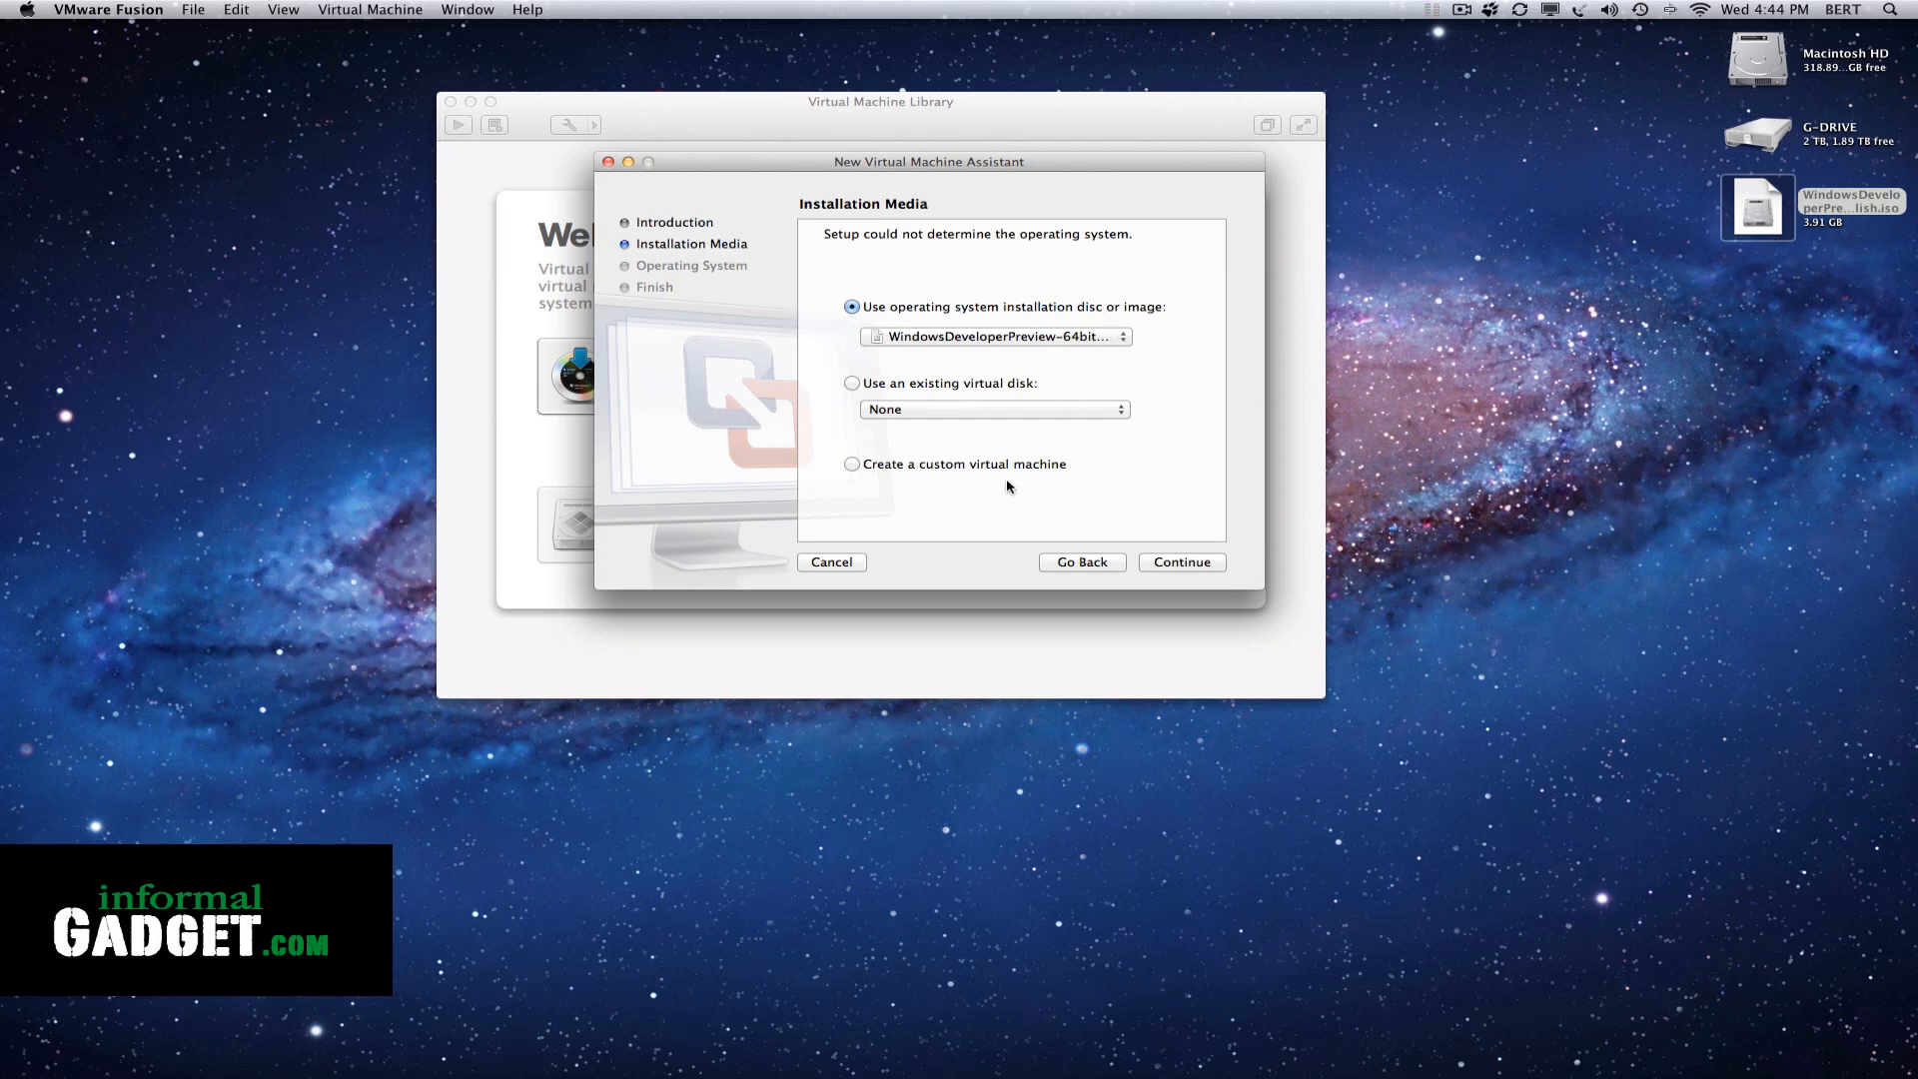
pyautogui.click(1173, 564)
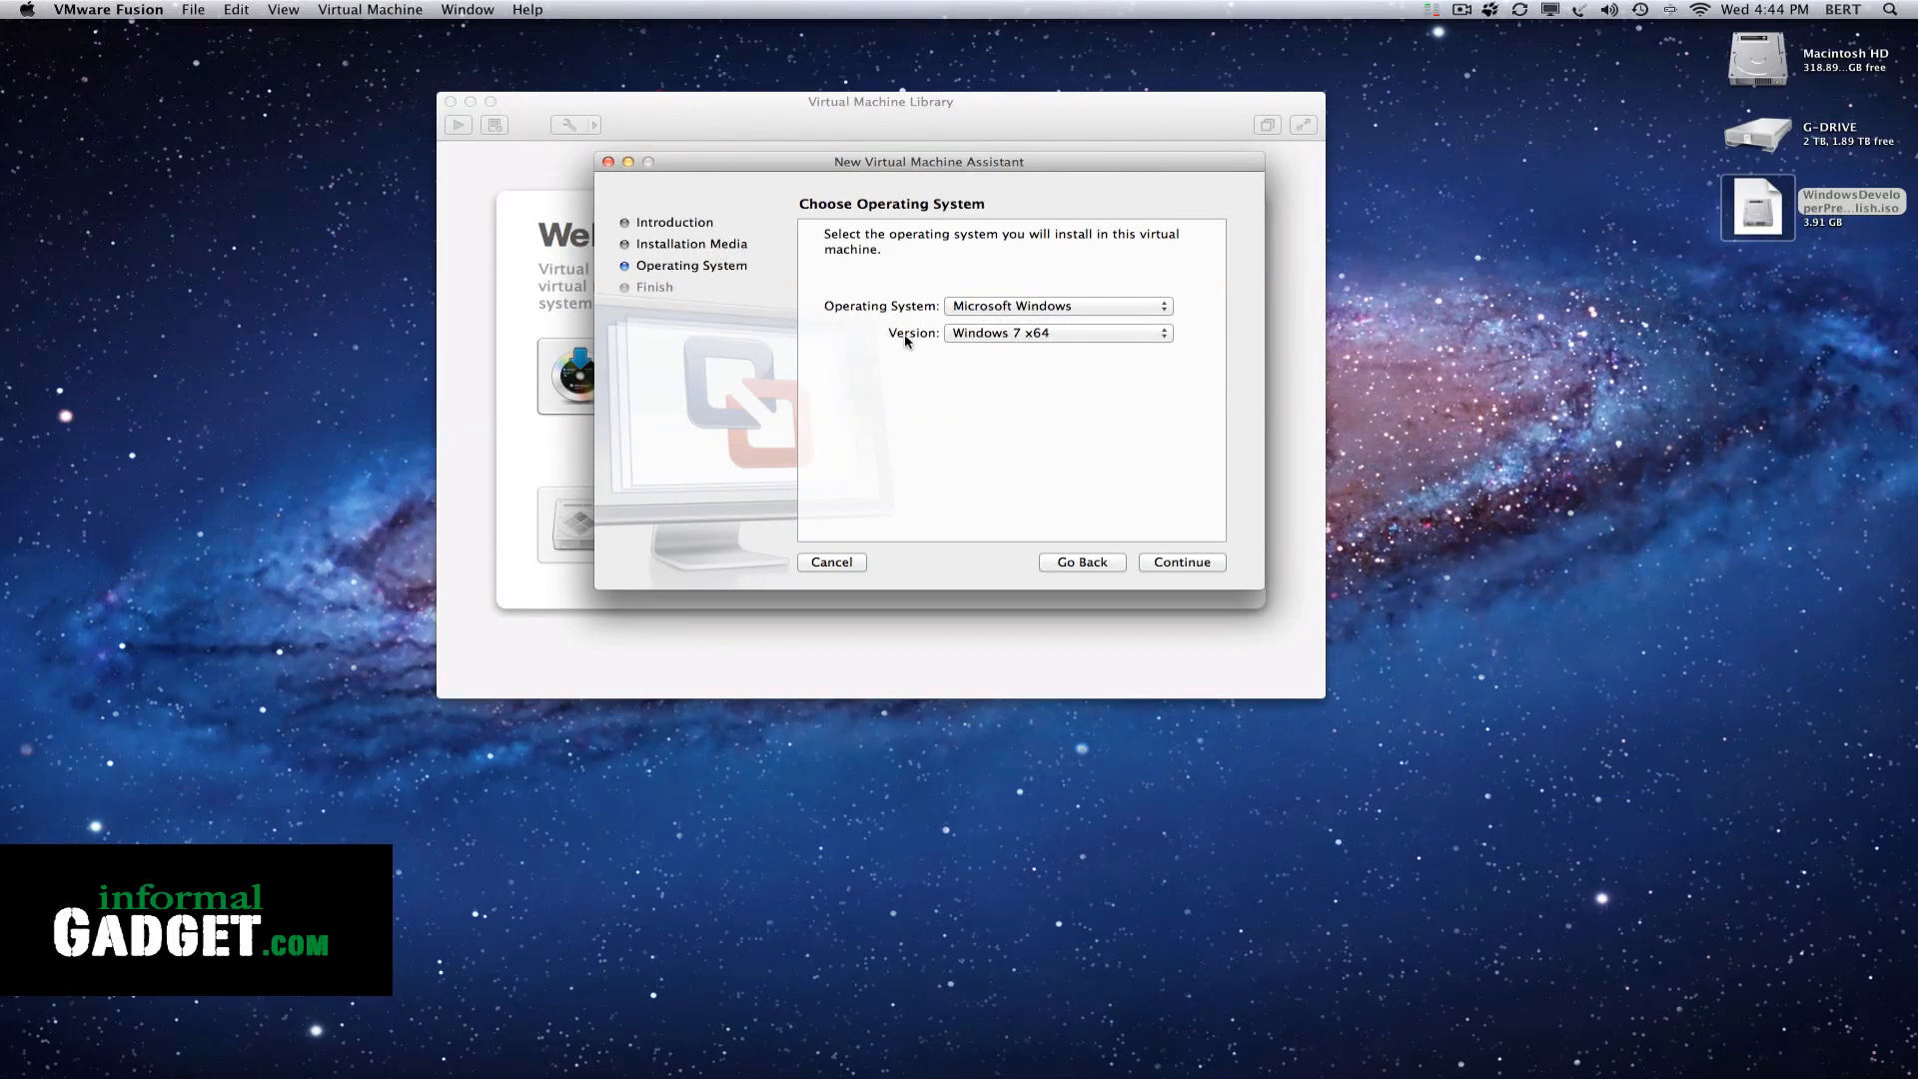
pyautogui.click(1064, 336)
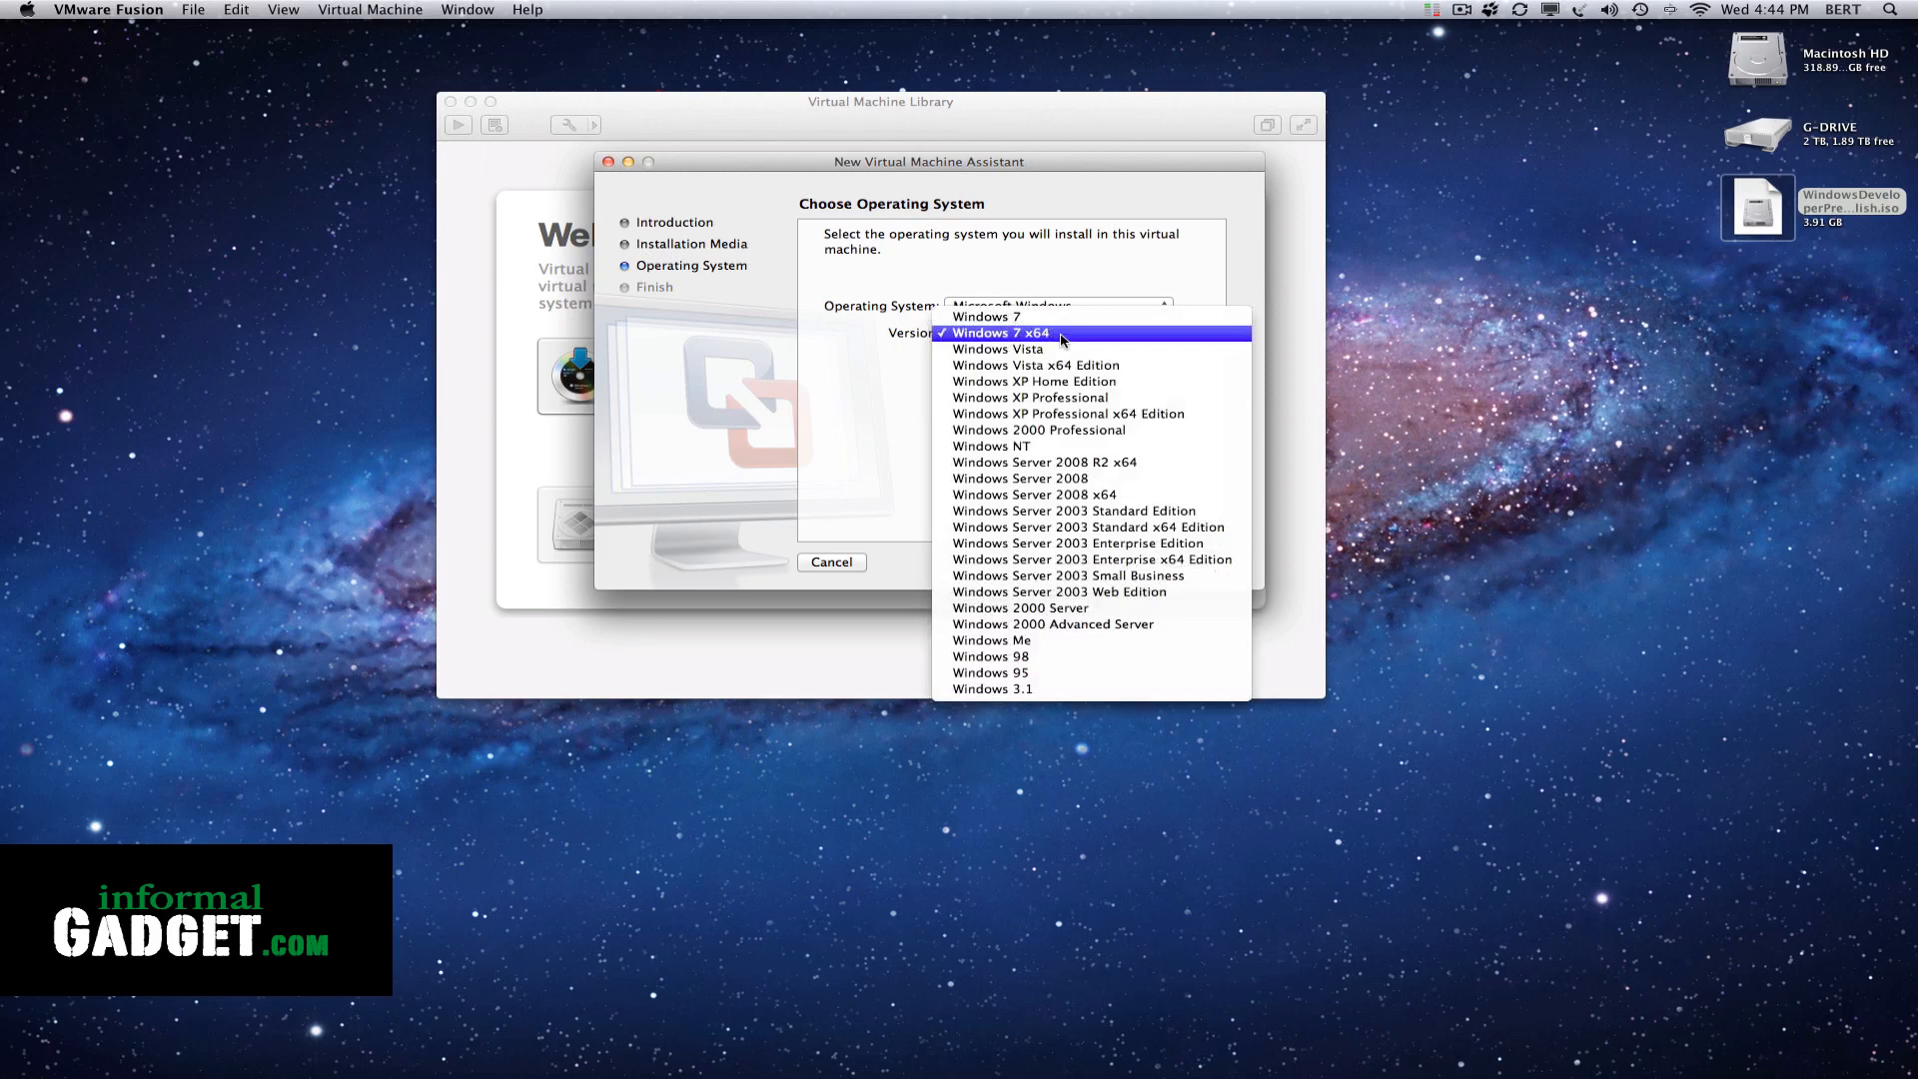
pyautogui.click(977, 336)
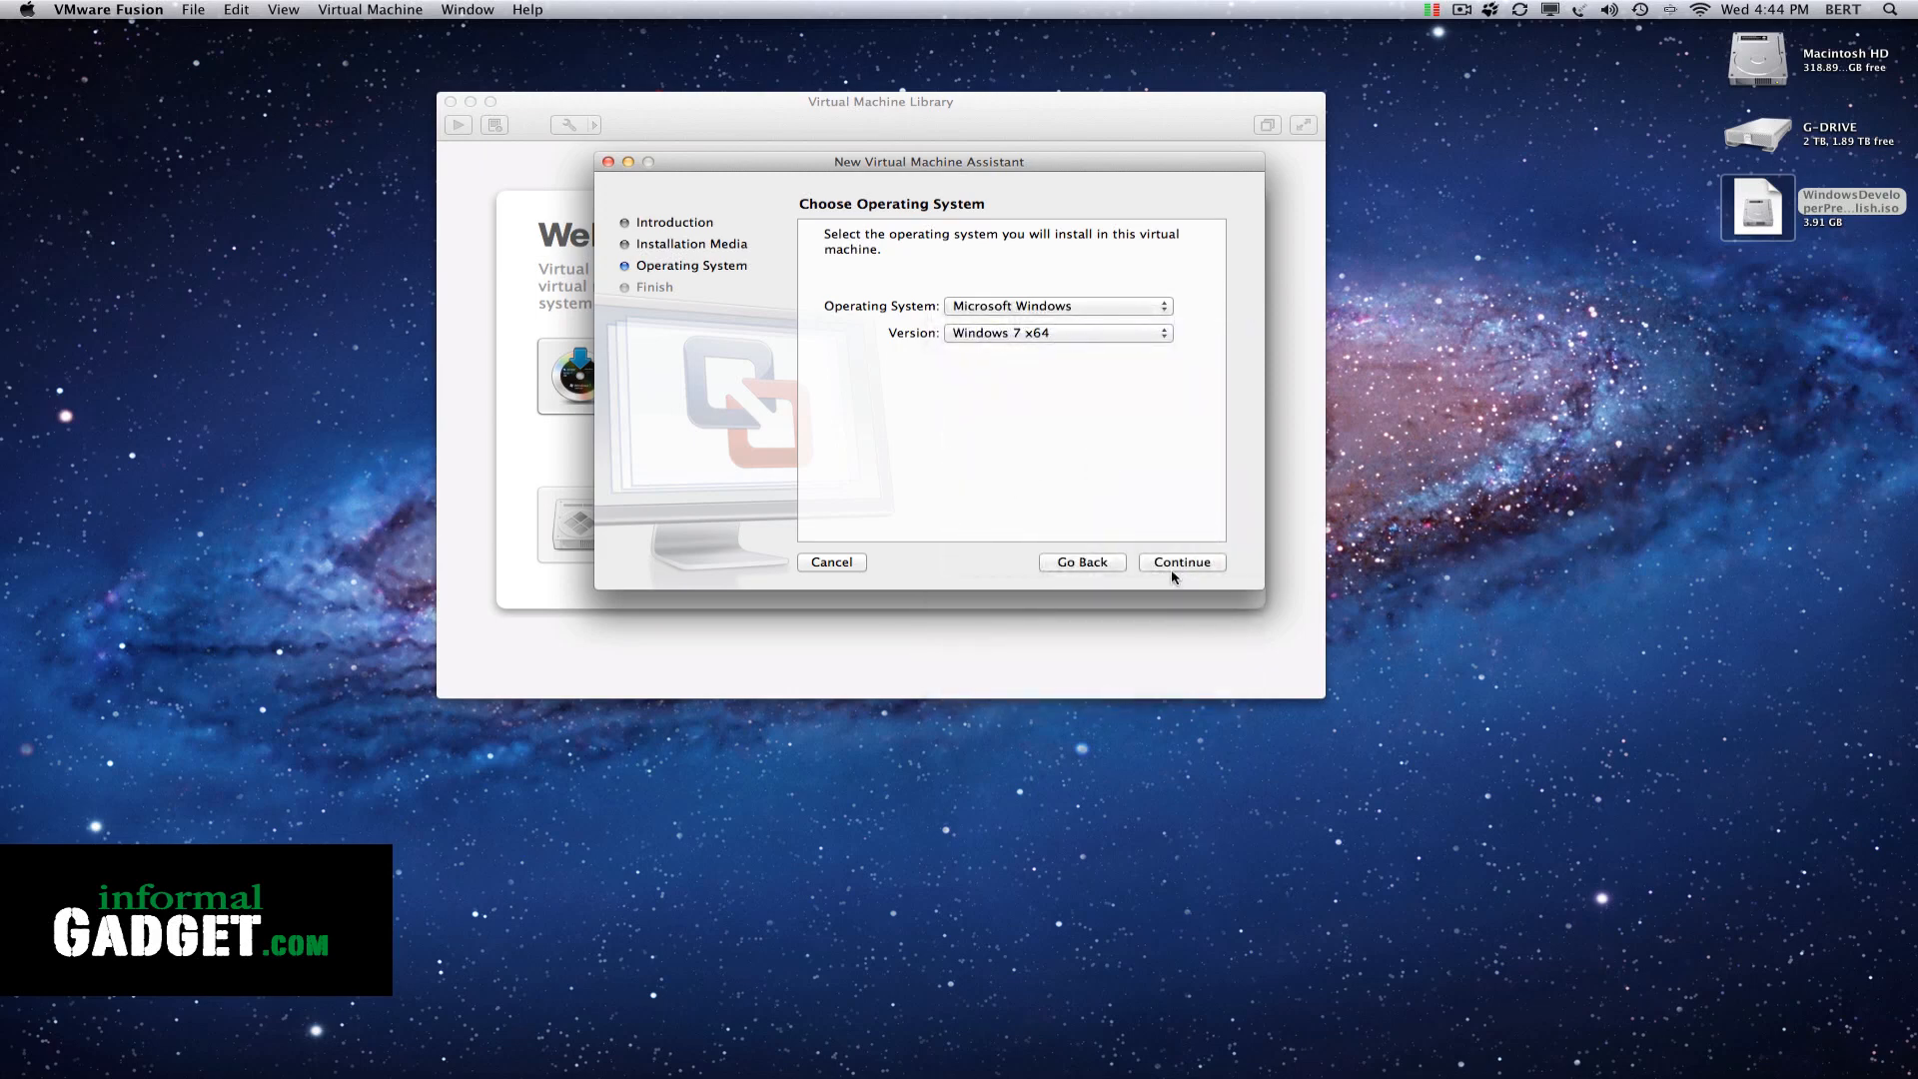
pyautogui.click(1173, 565)
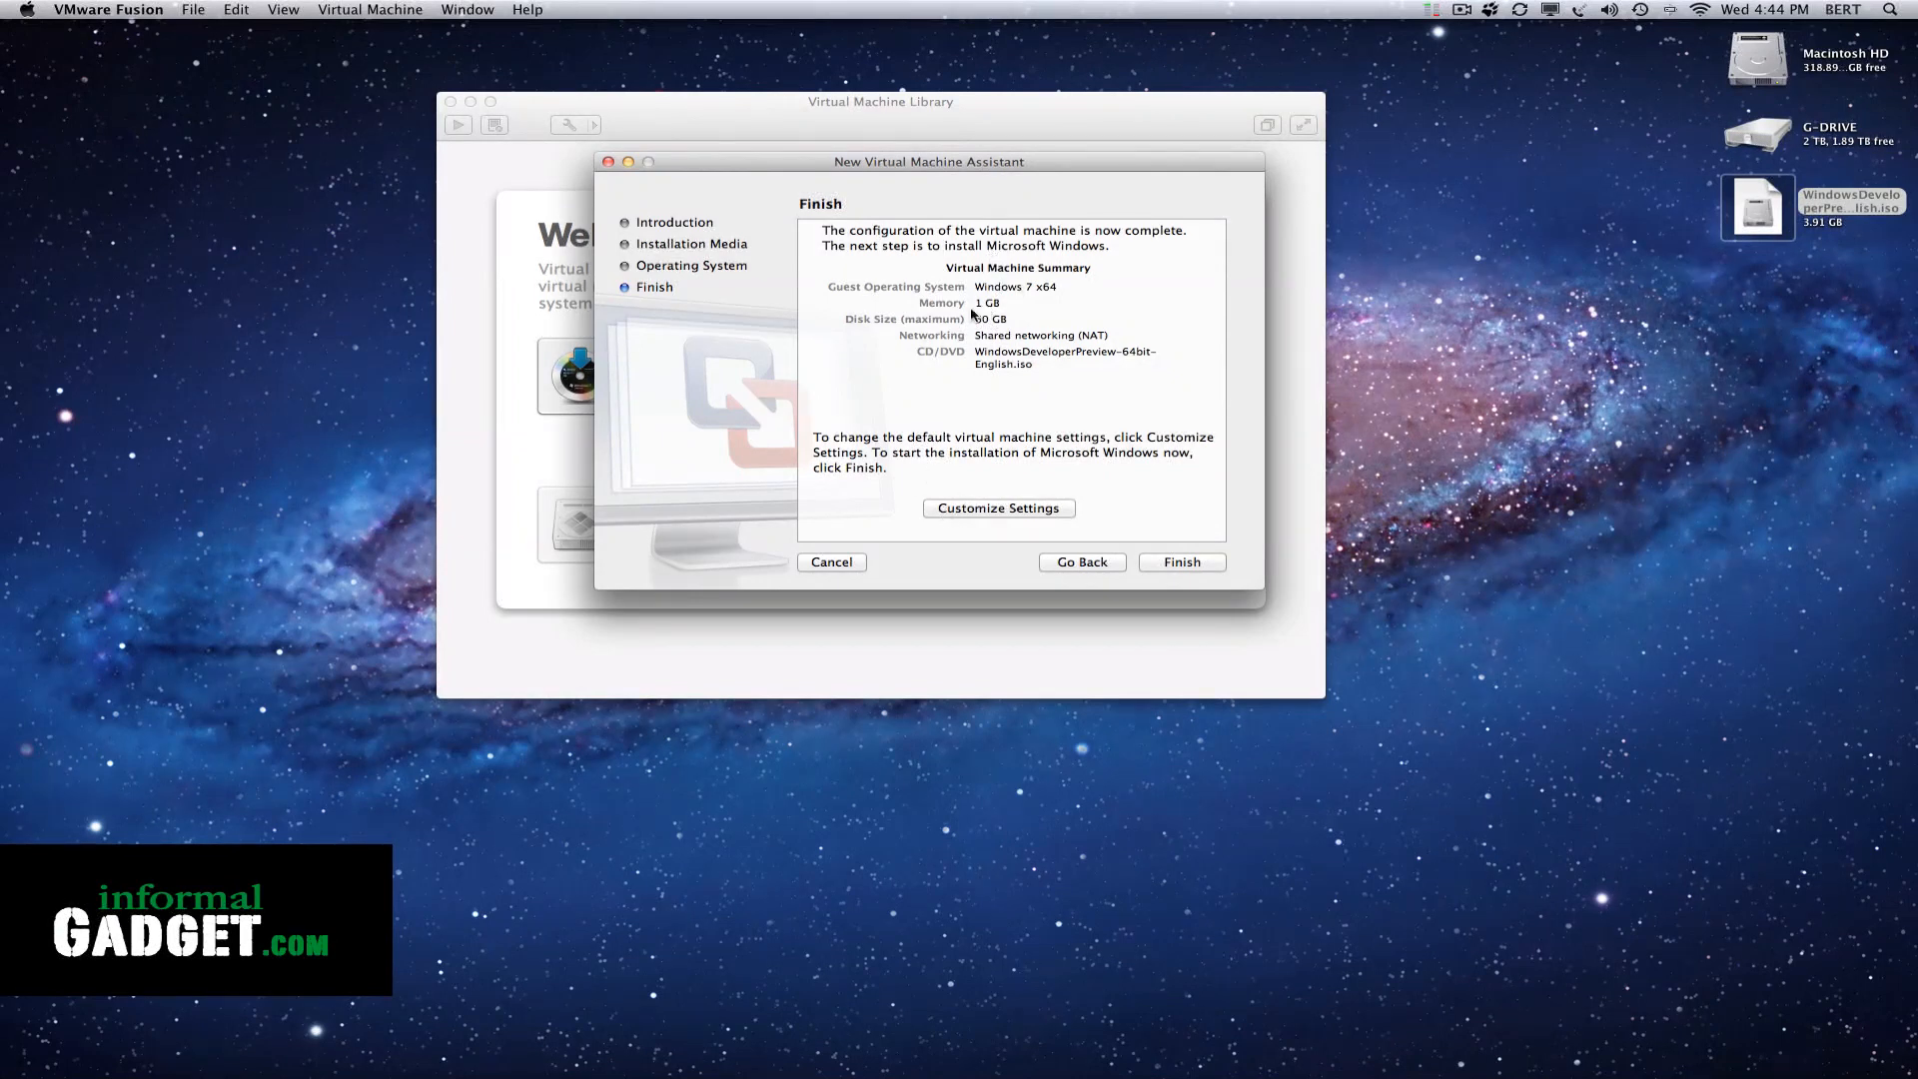
# Choose to customize the new machine's settings and save it as Windows 7 x64 in the Virtual Machines folder
pyautogui.moveTo(939, 172); pyautogui.dragTo(931, 173)
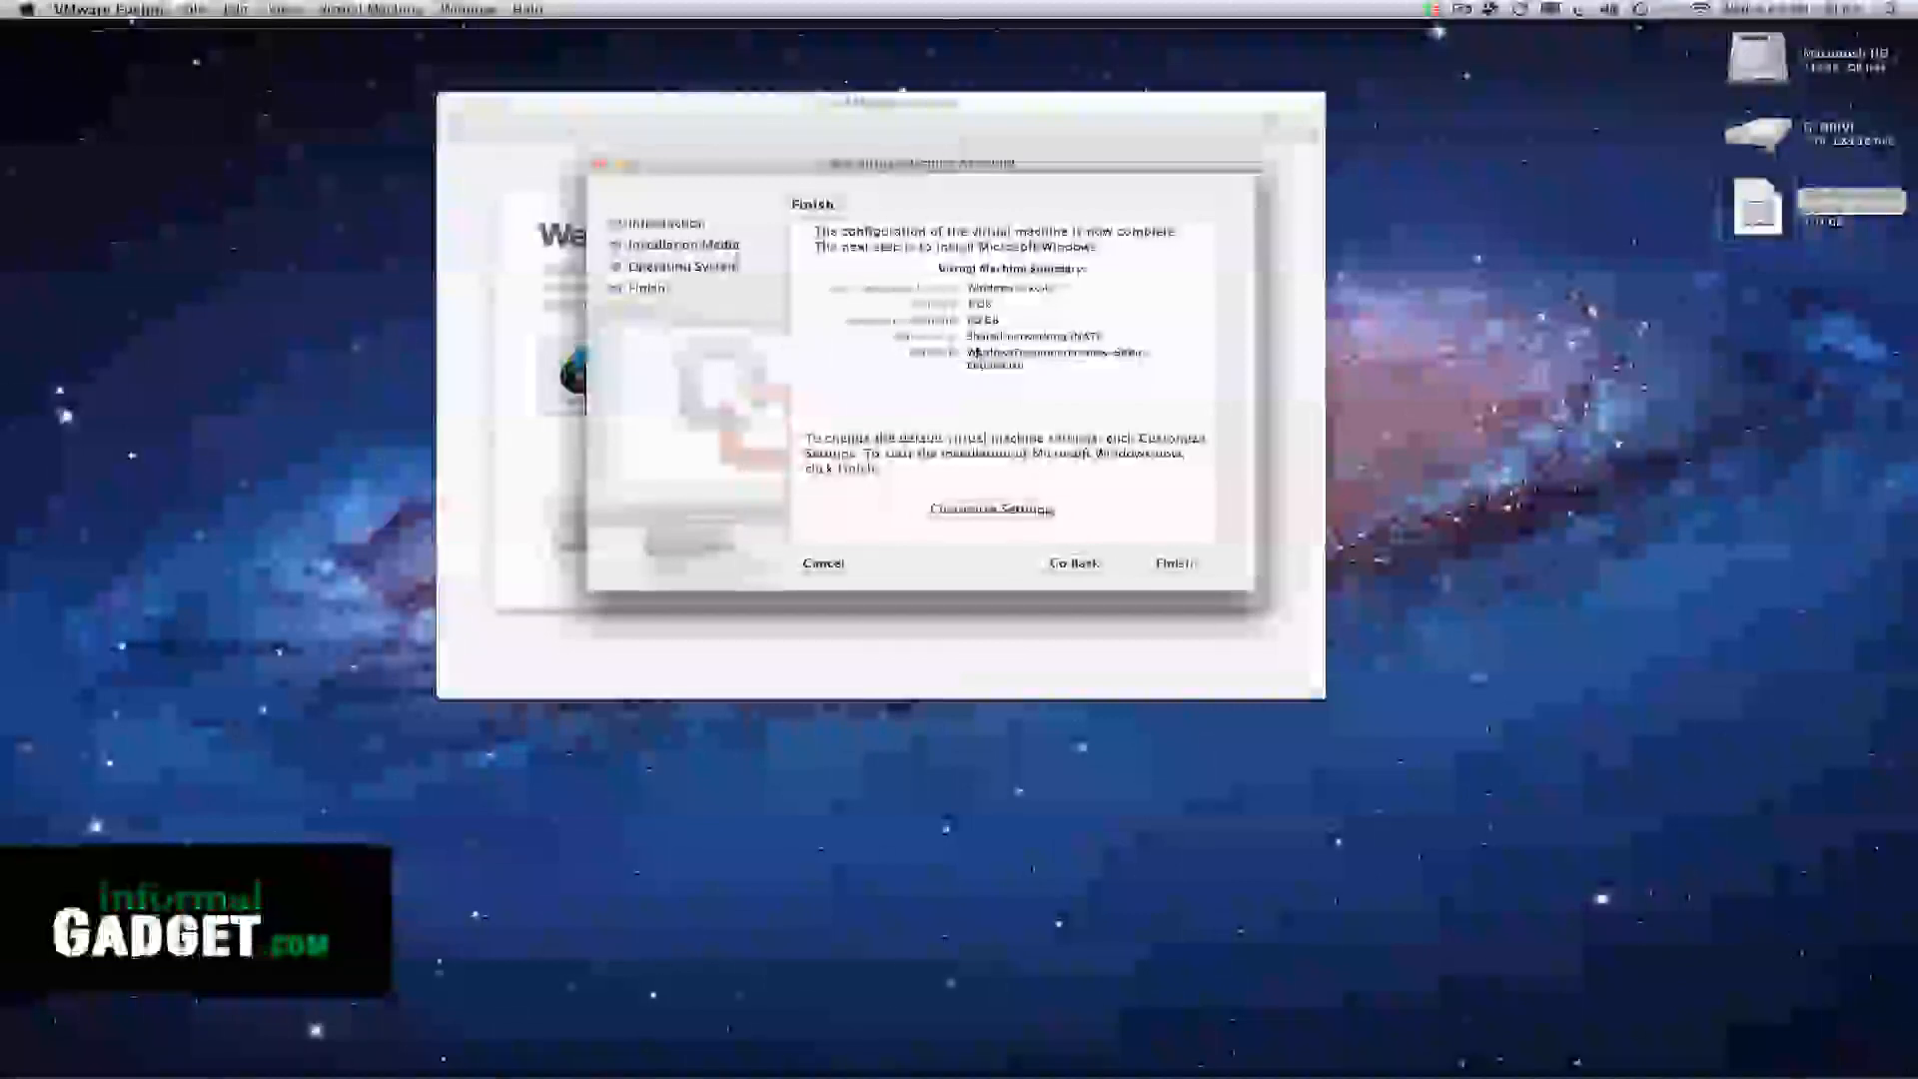
pyautogui.click(964, 511)
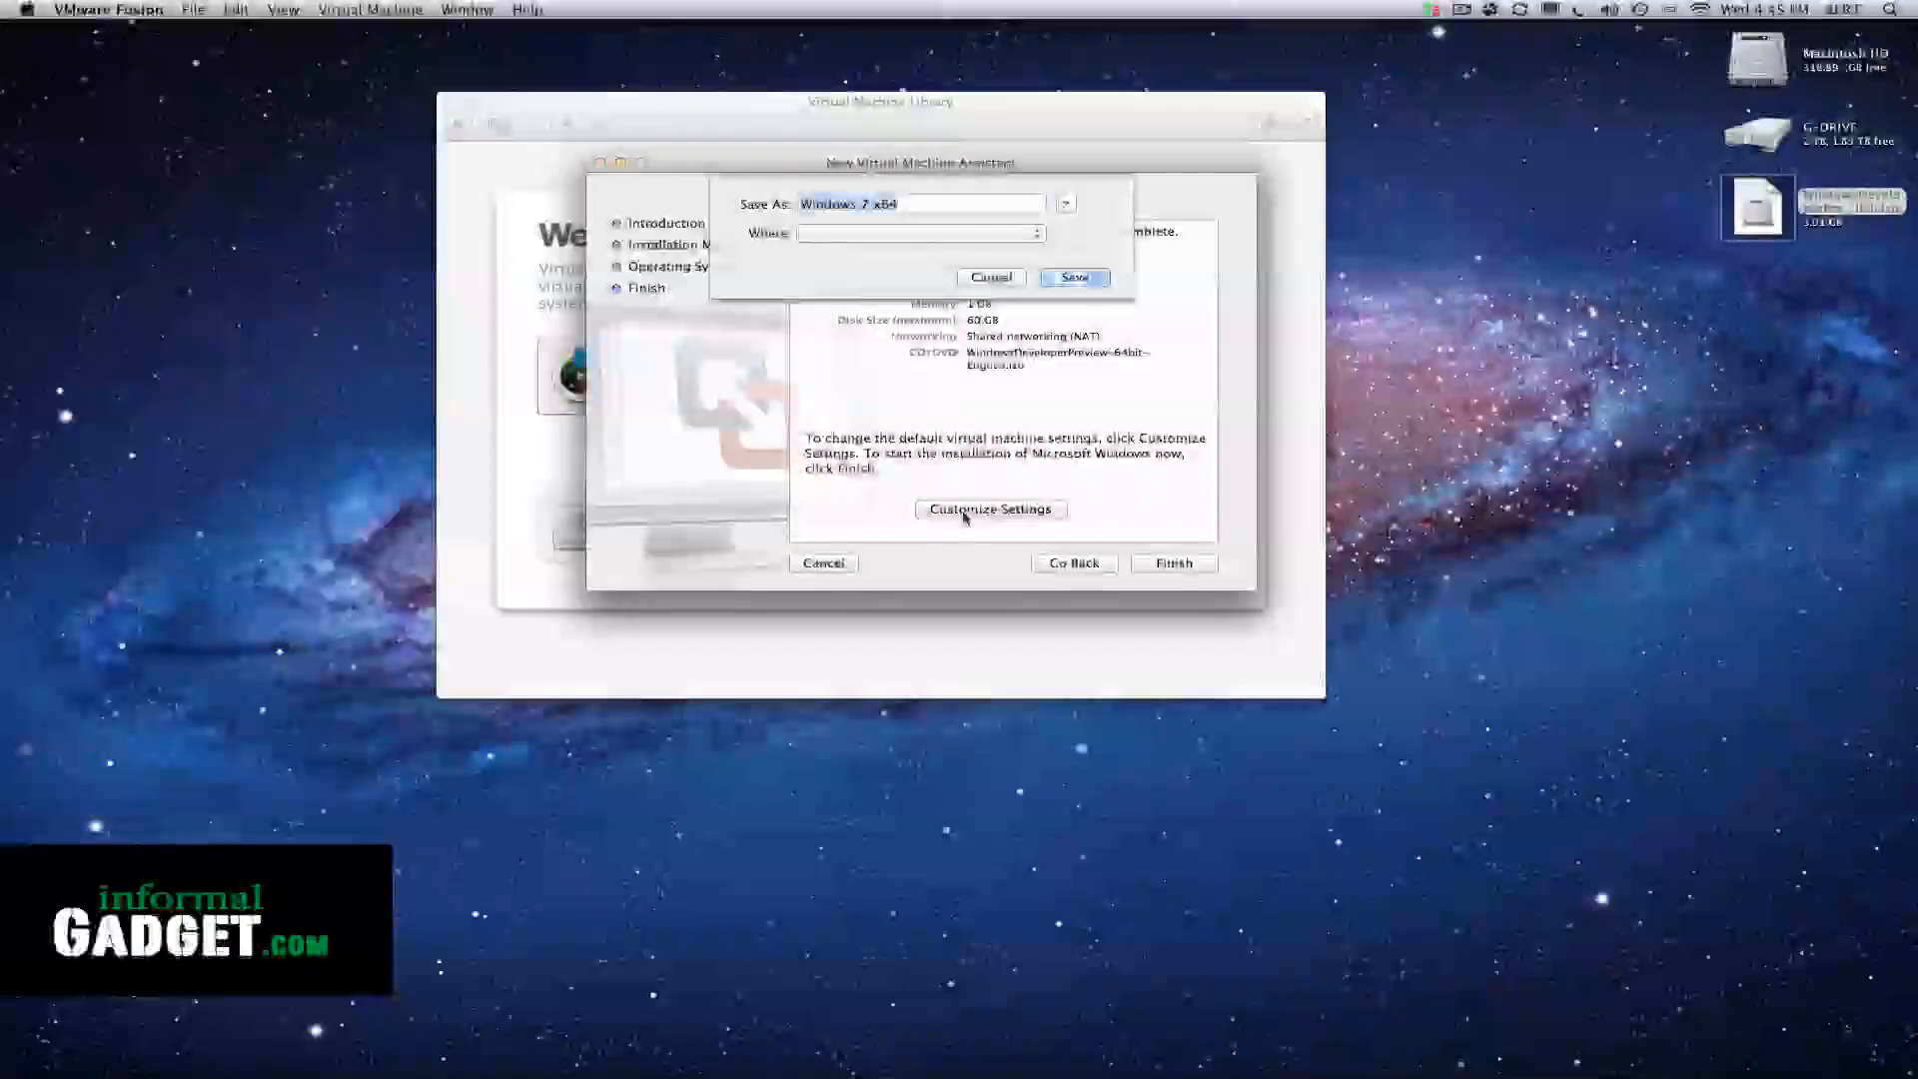
pyautogui.click(857, 206)
pyautogui.moveTo(858, 208); pyautogui.dragTo(832, 207)
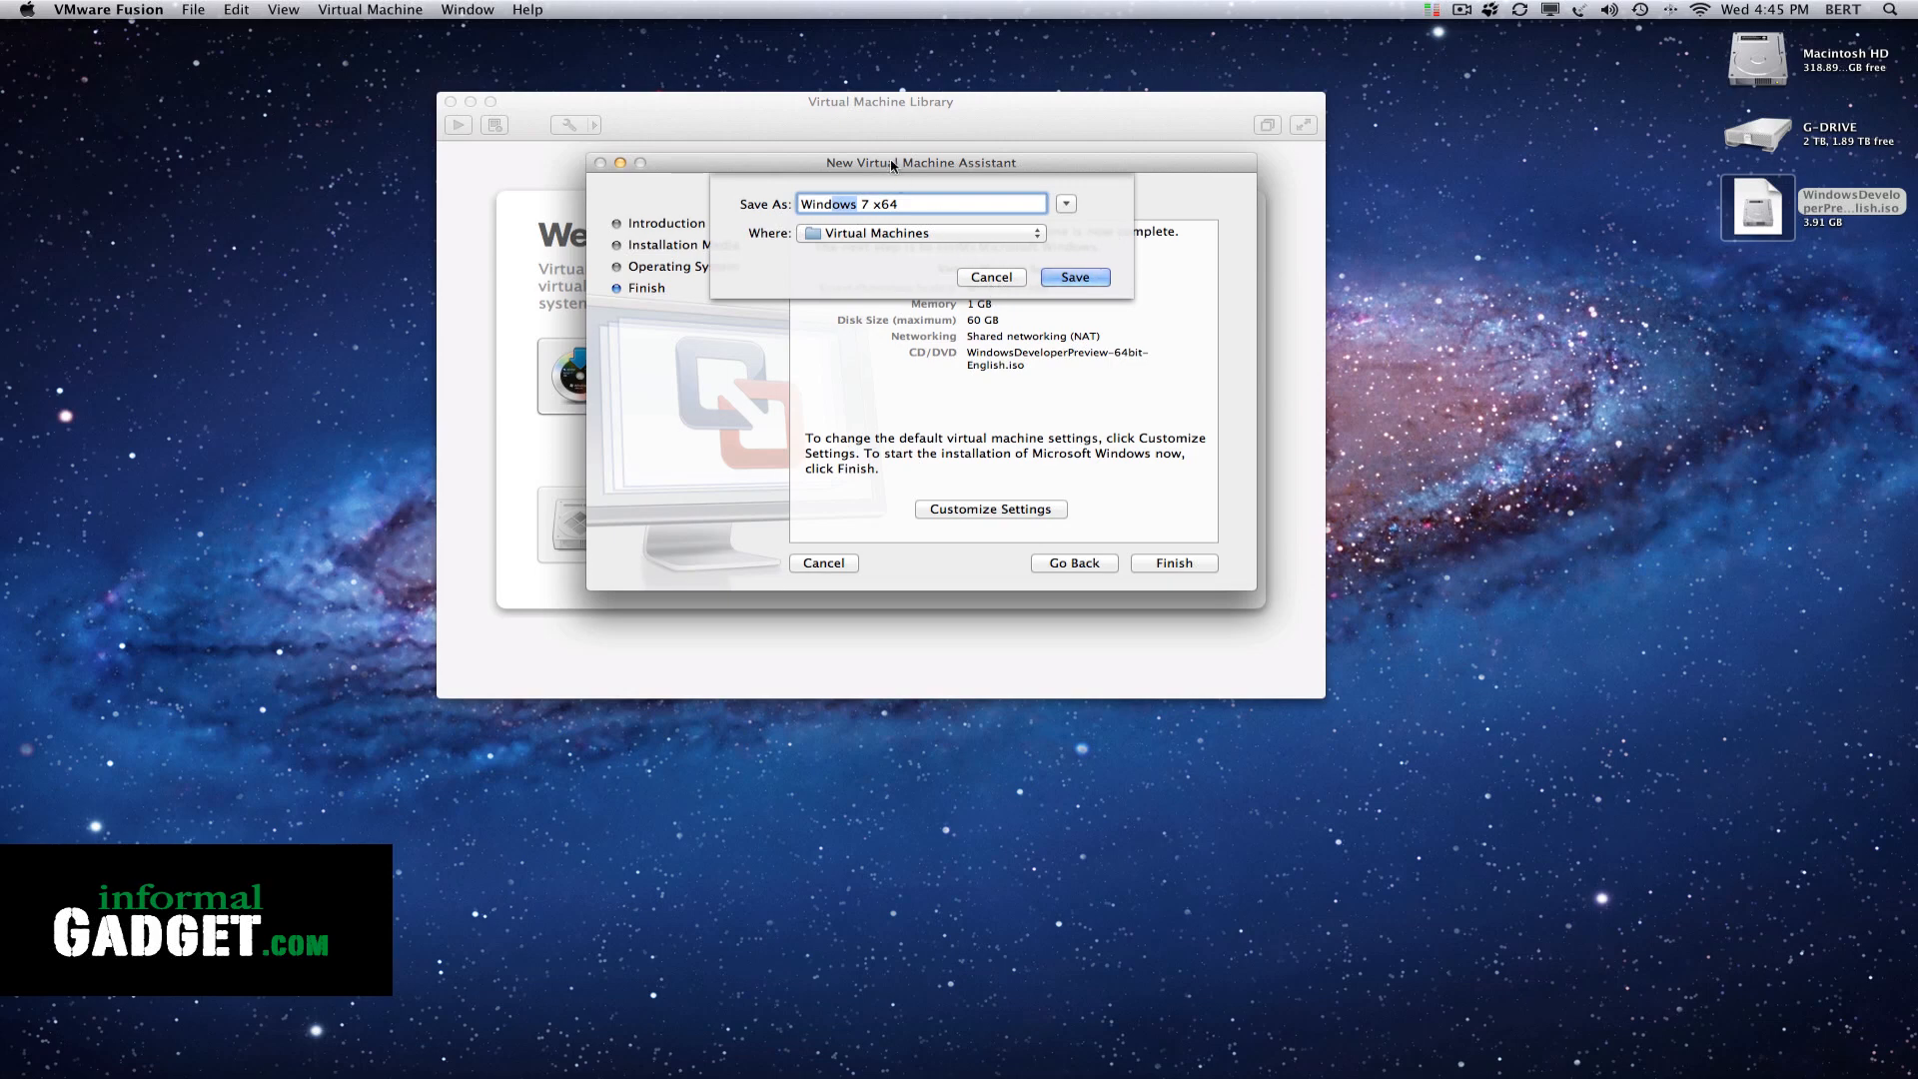
pyautogui.click(1067, 279)
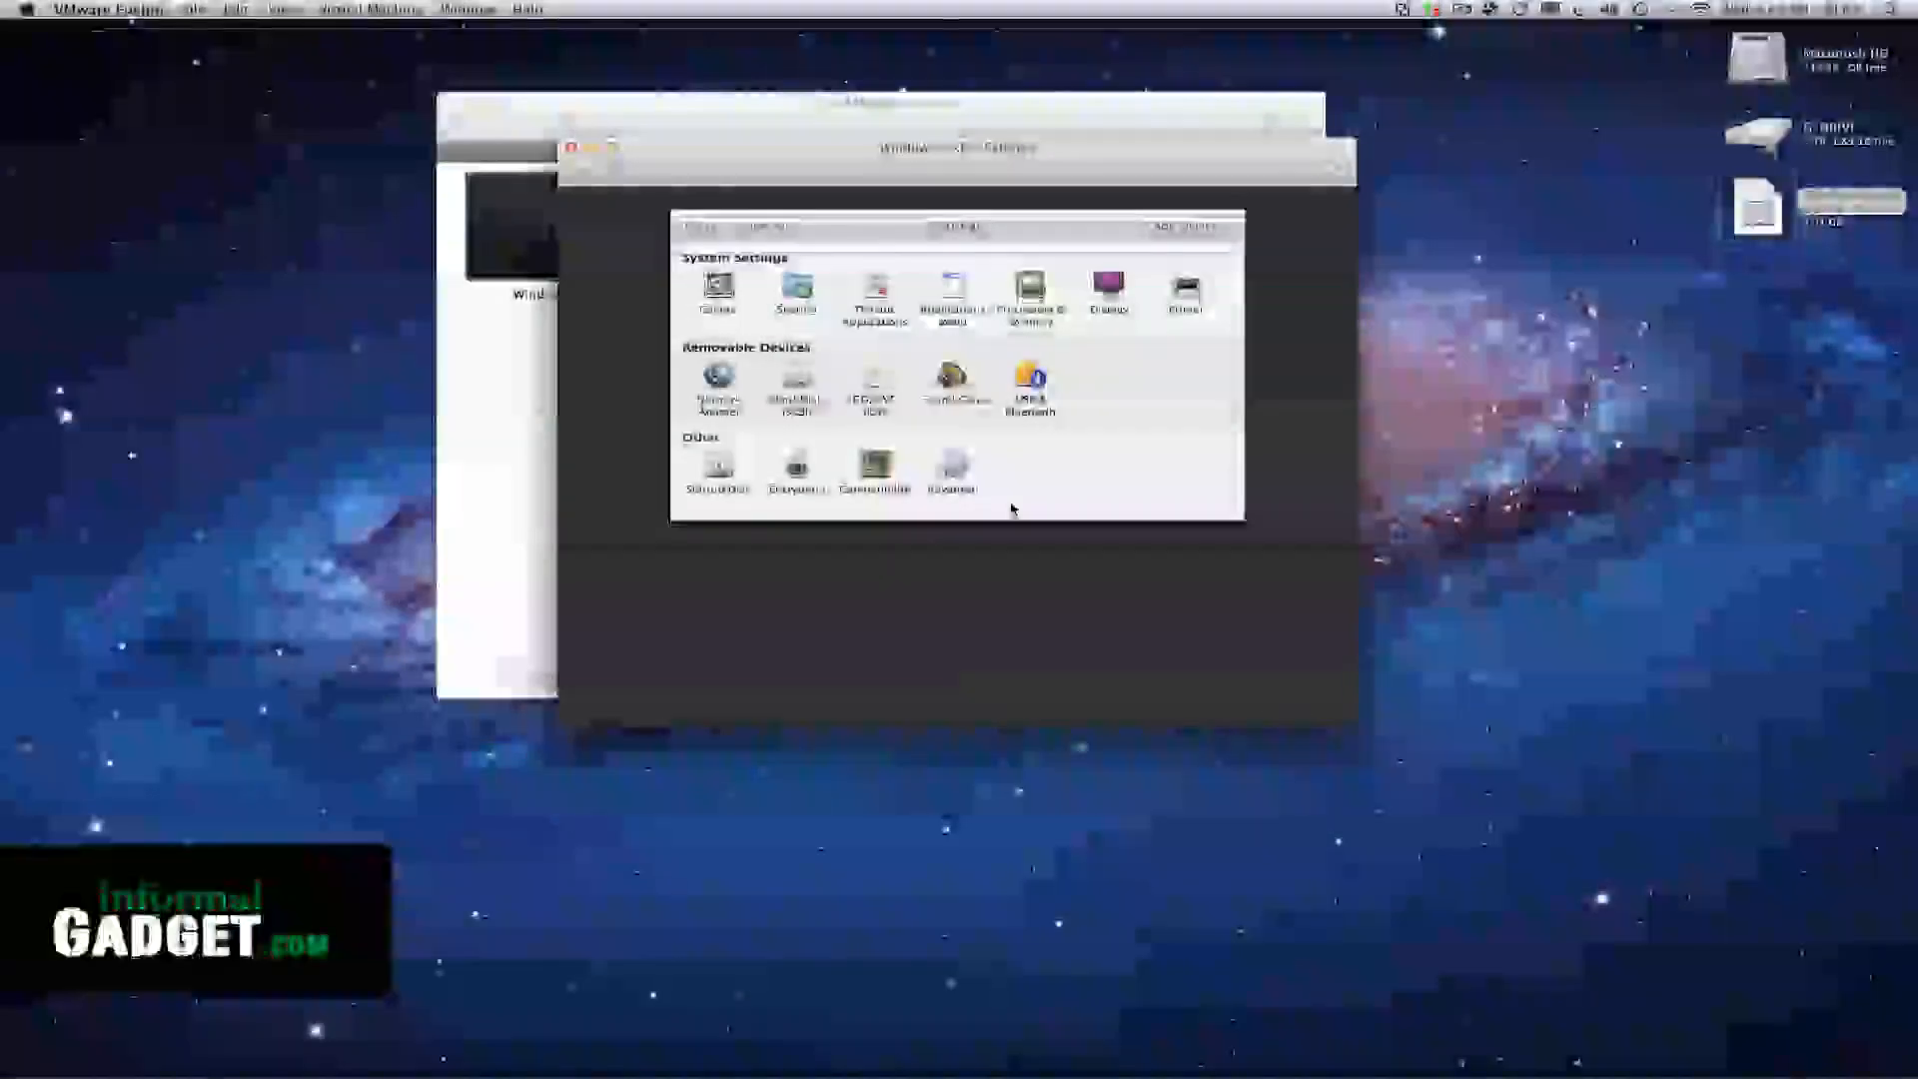
# Set the virtual machine's memory to 1652 MB in the Processors & Memory settings and close the settings
pyautogui.click(1027, 285)
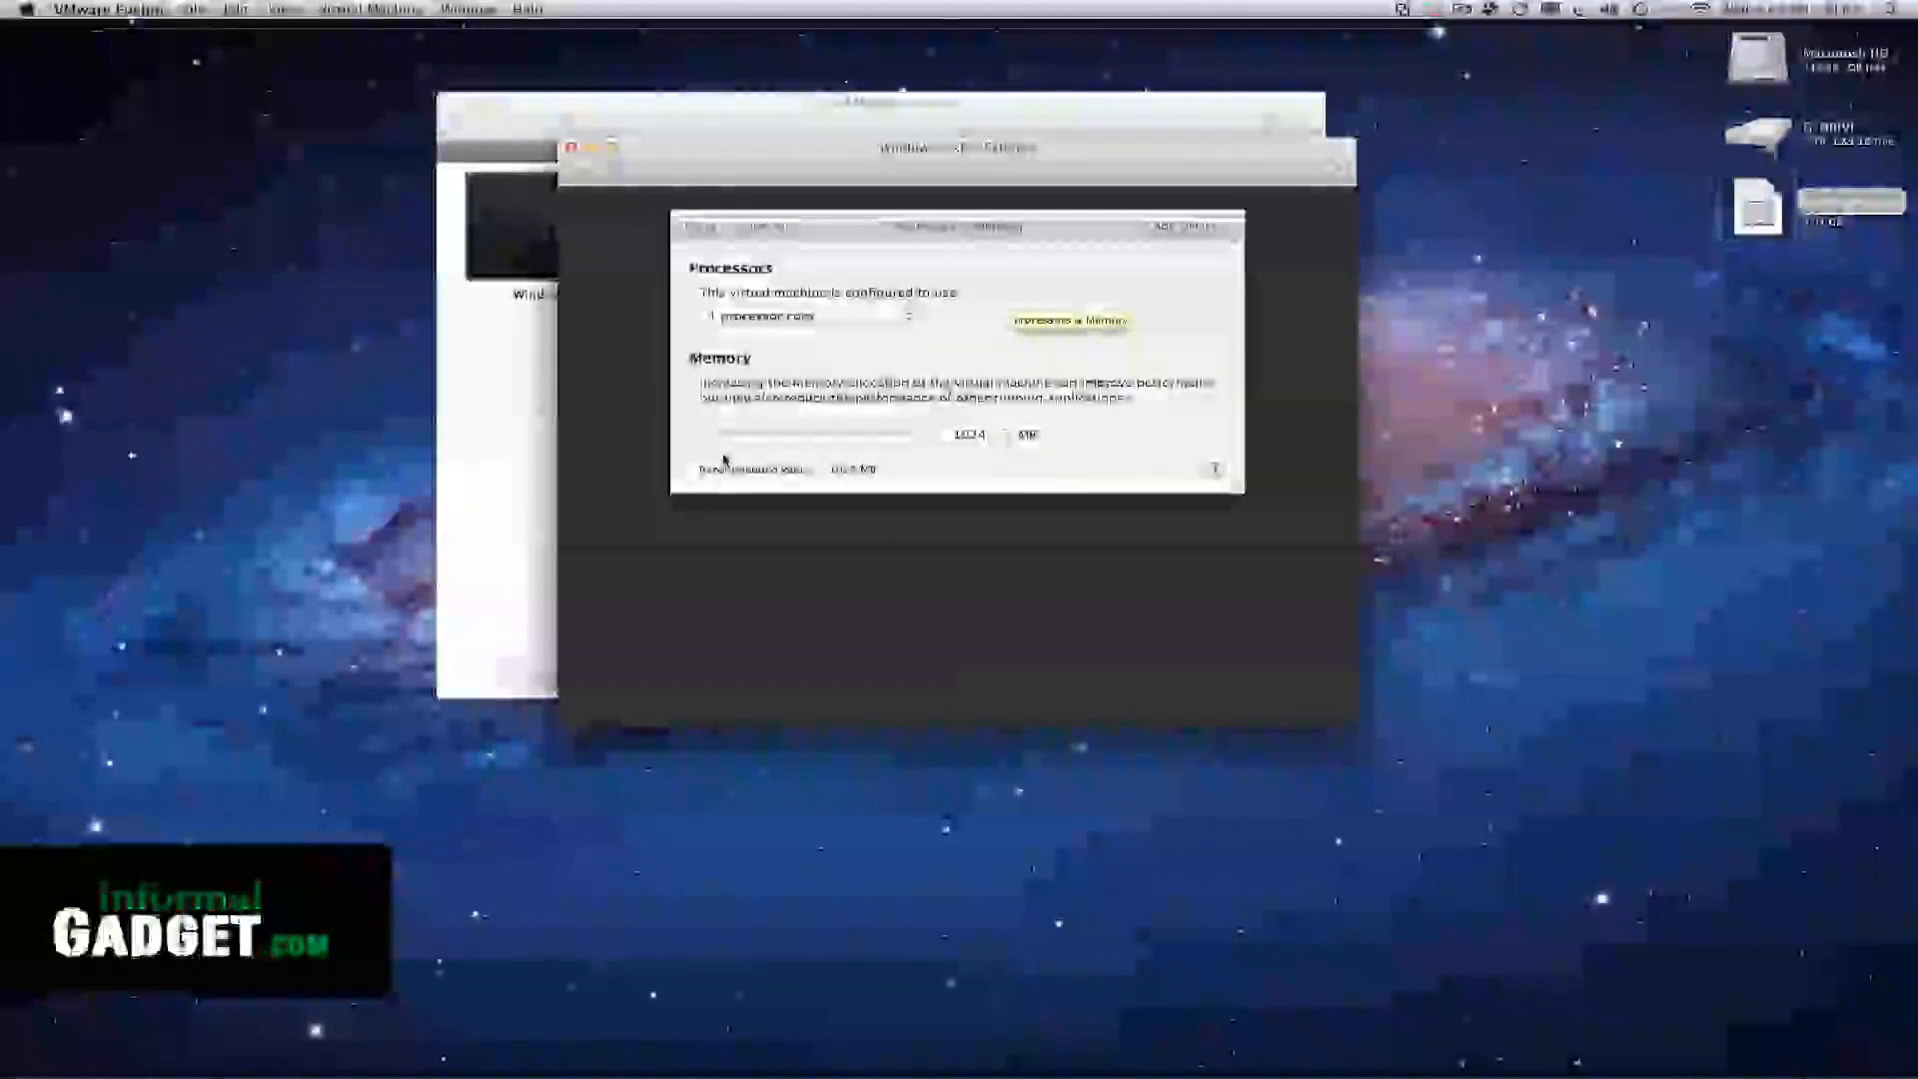
pyautogui.moveTo(707, 438); pyautogui.dragTo(778, 442)
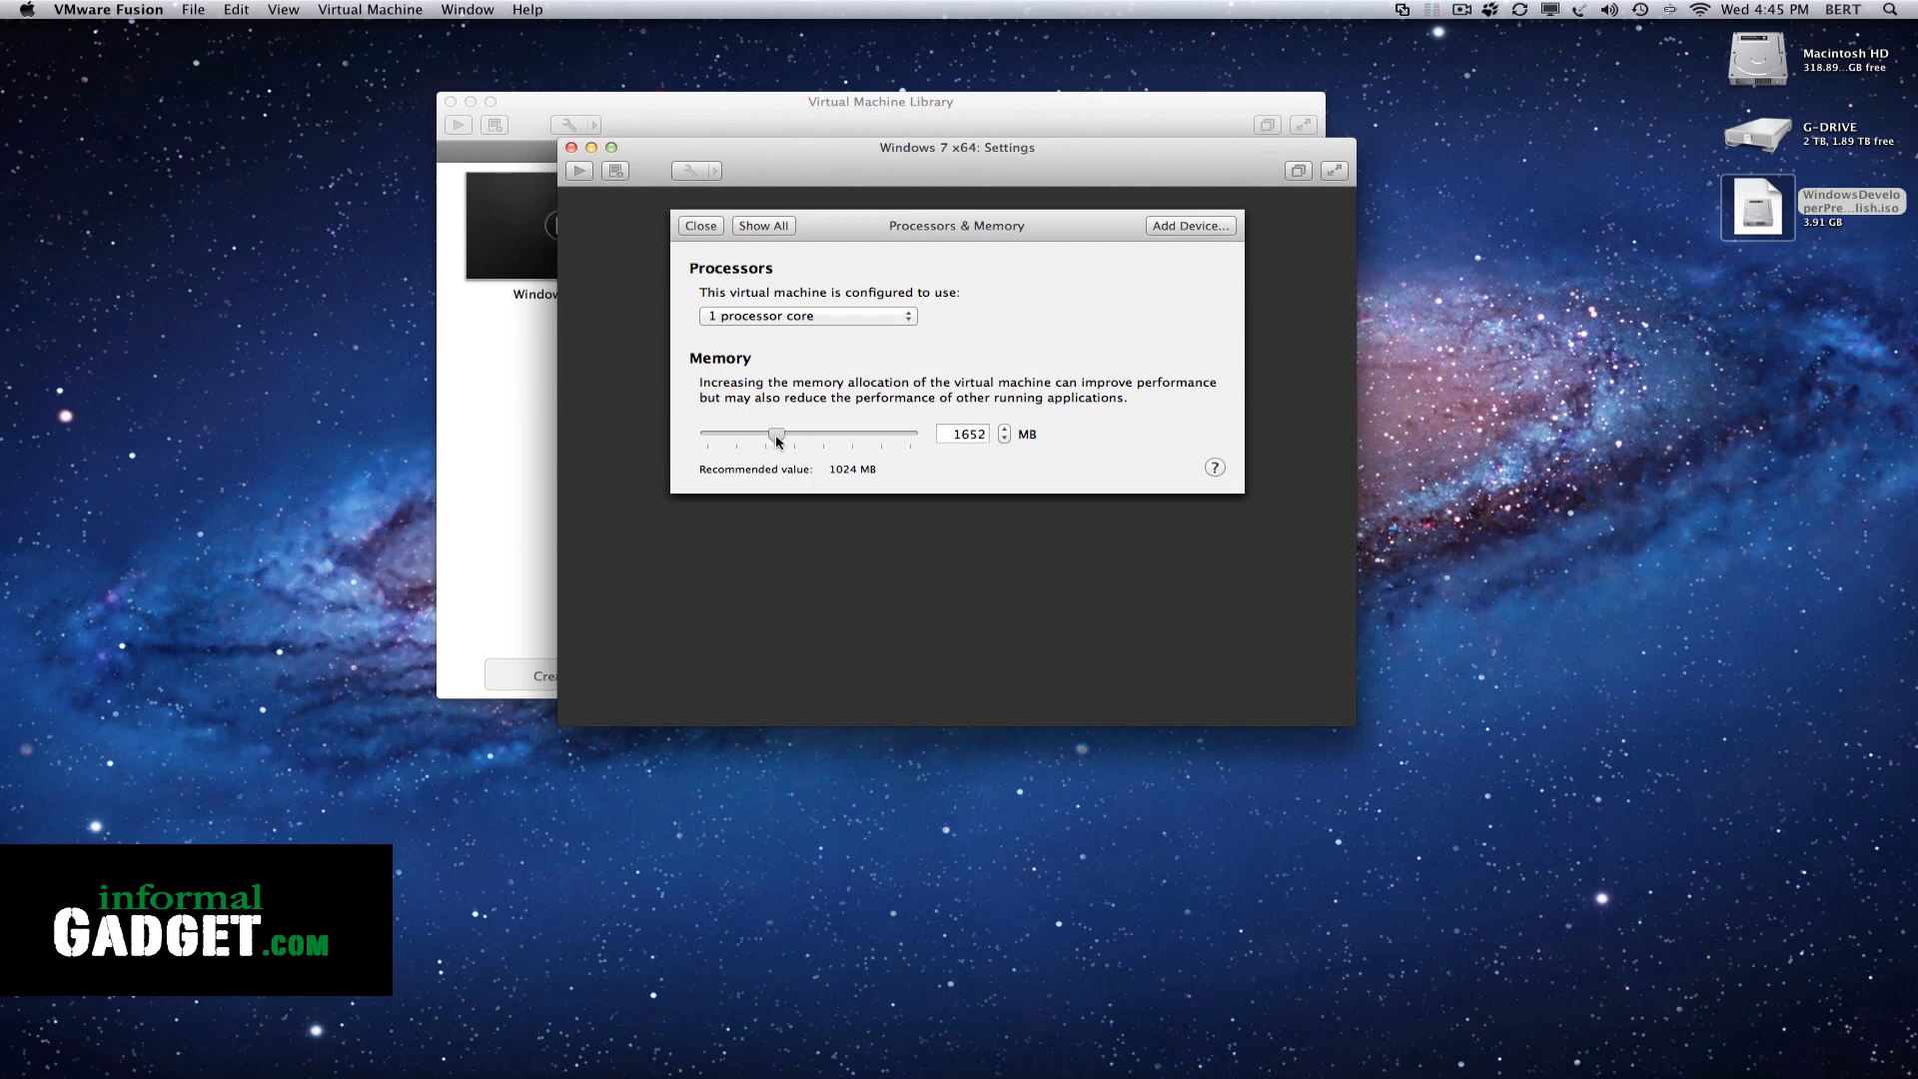
pyautogui.click(693, 228)
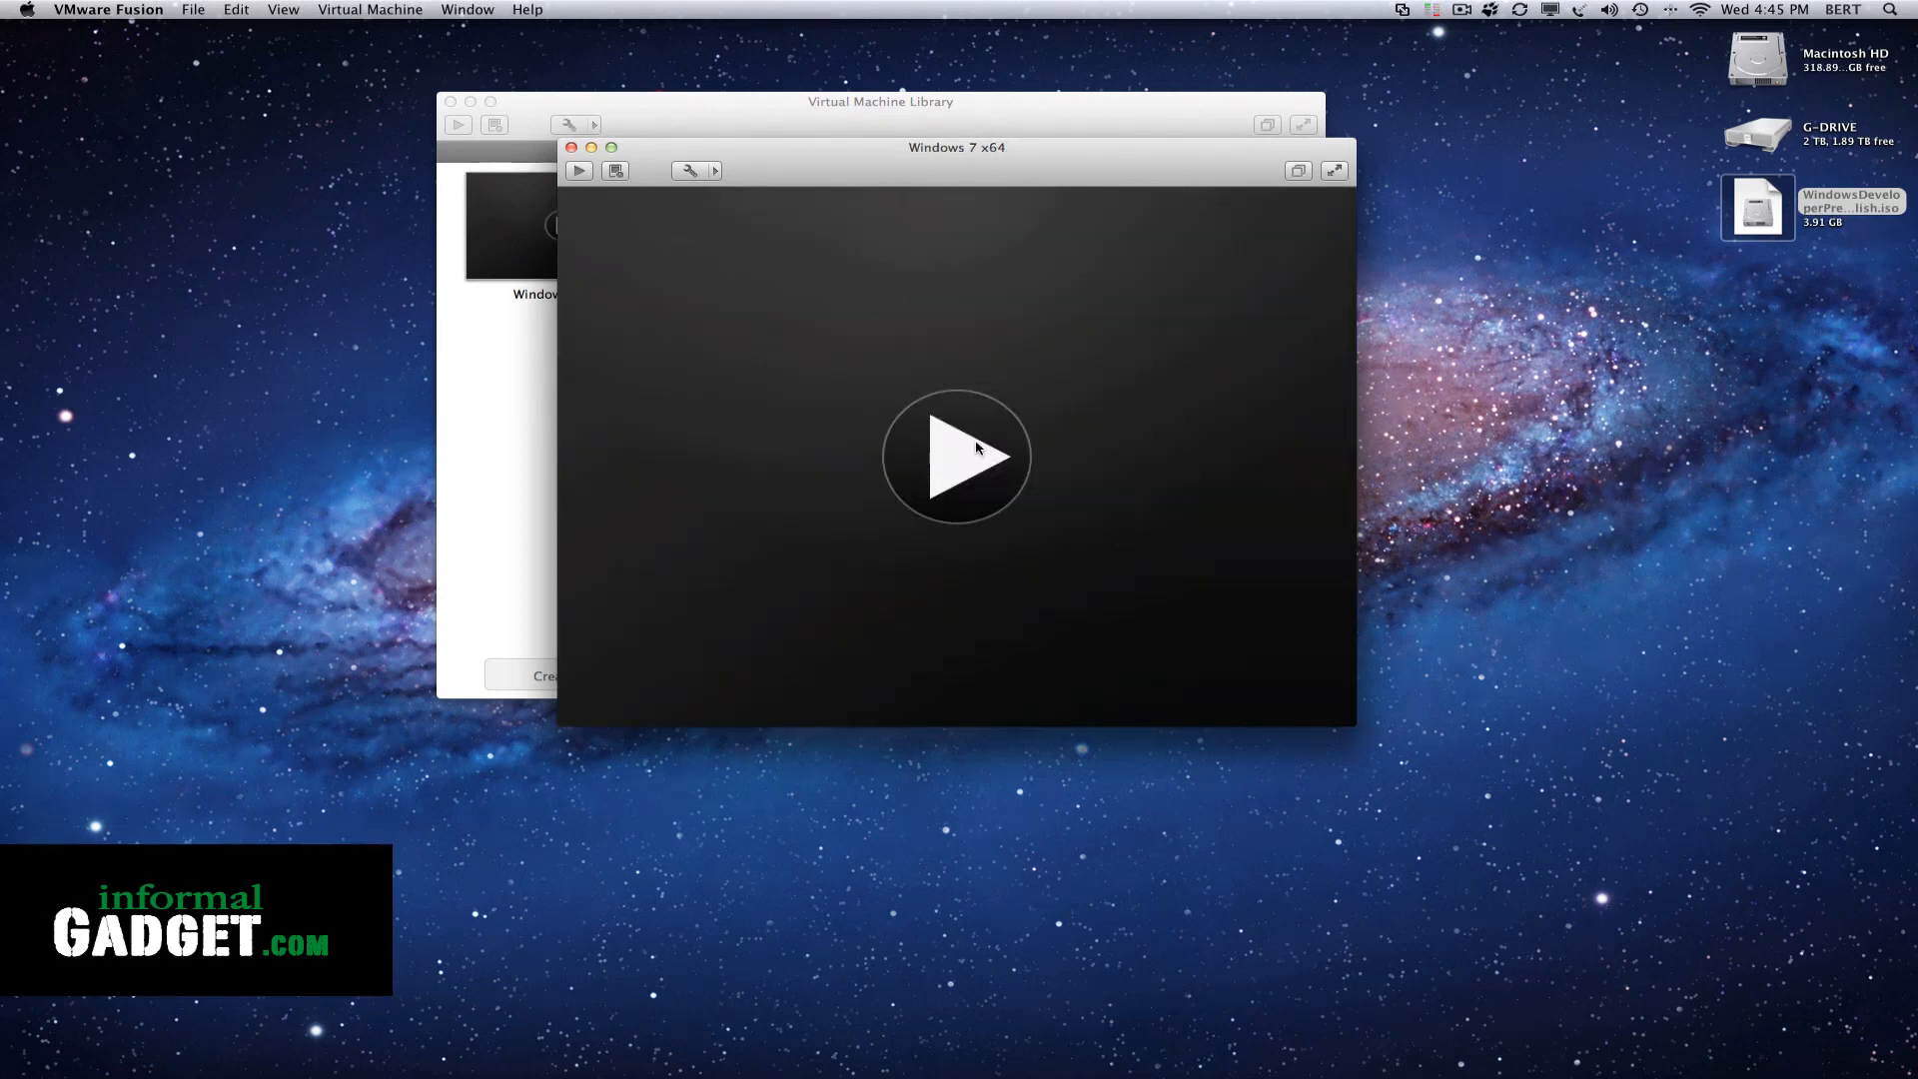
# Start the virtual machine and continue Windows setup with English, English (United States) format and the US keyboard
pyautogui.click(949, 462)
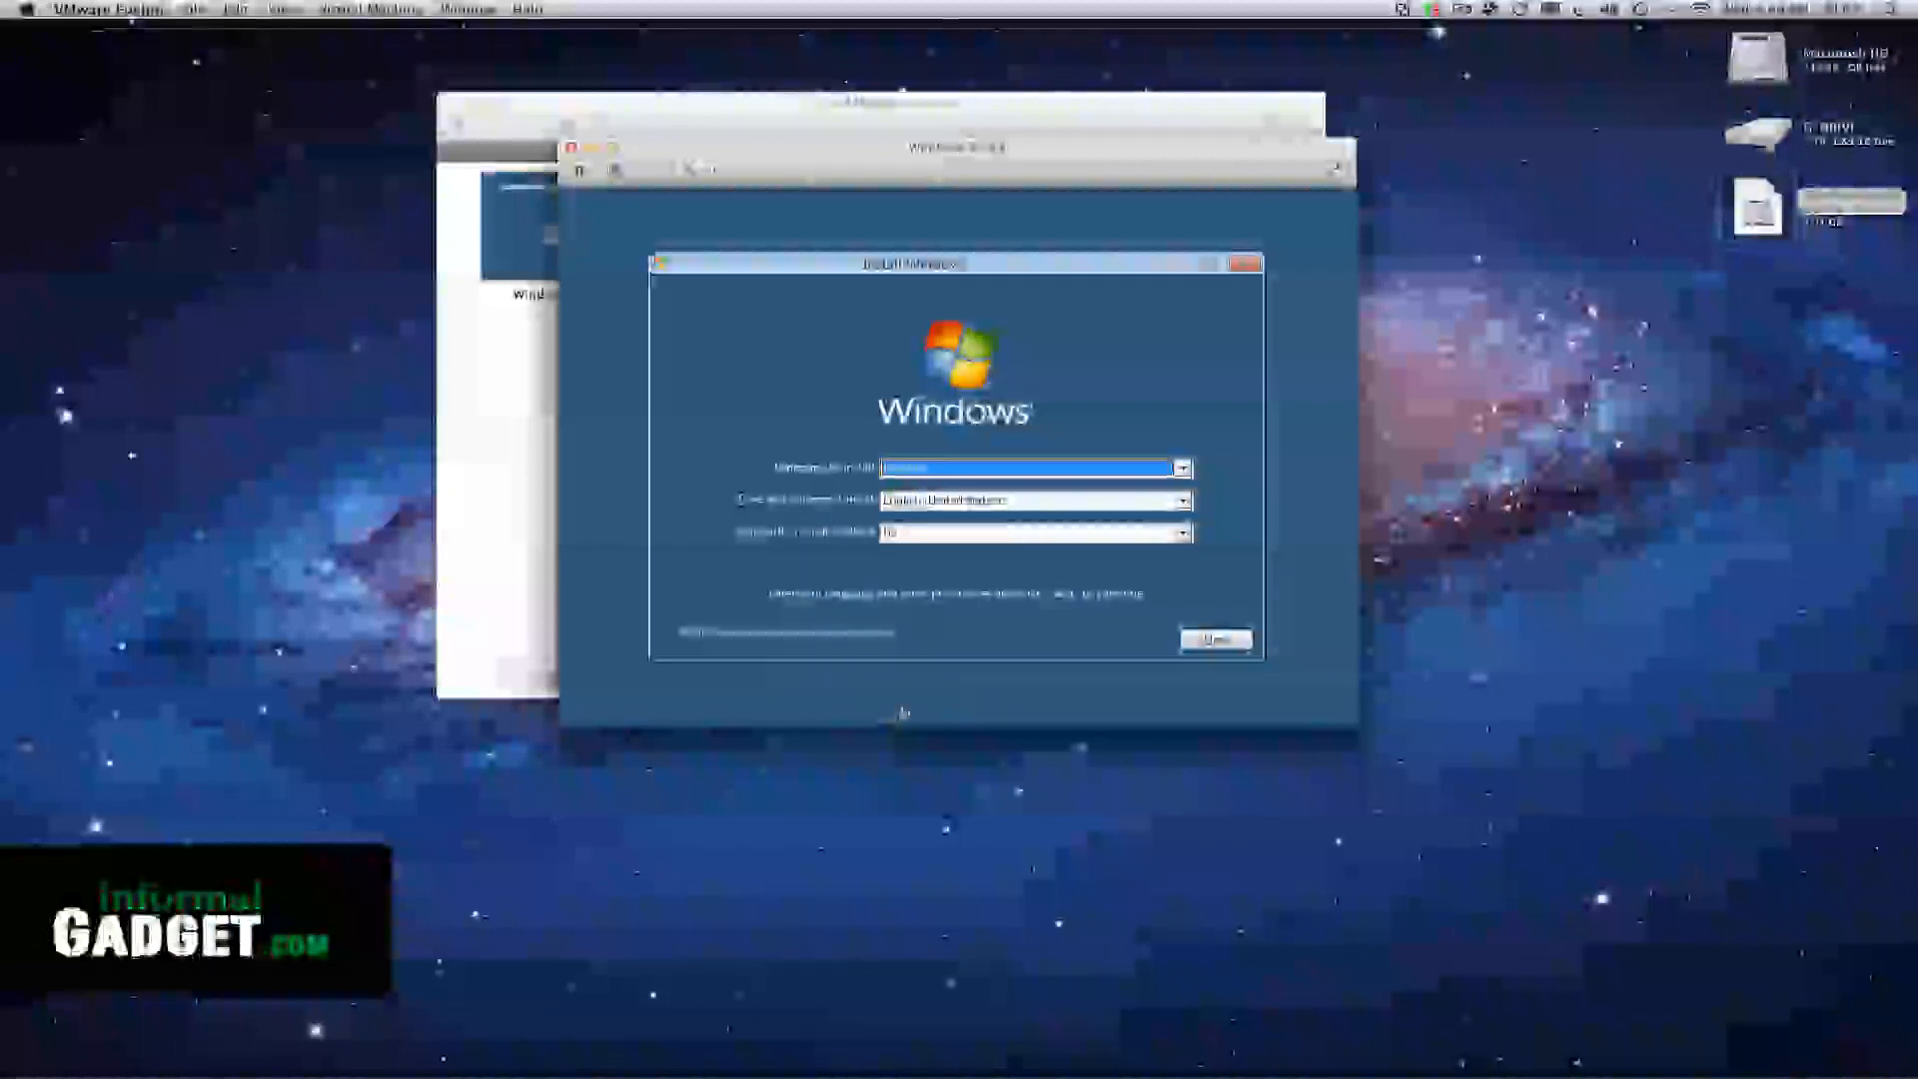
pyautogui.click(1214, 641)
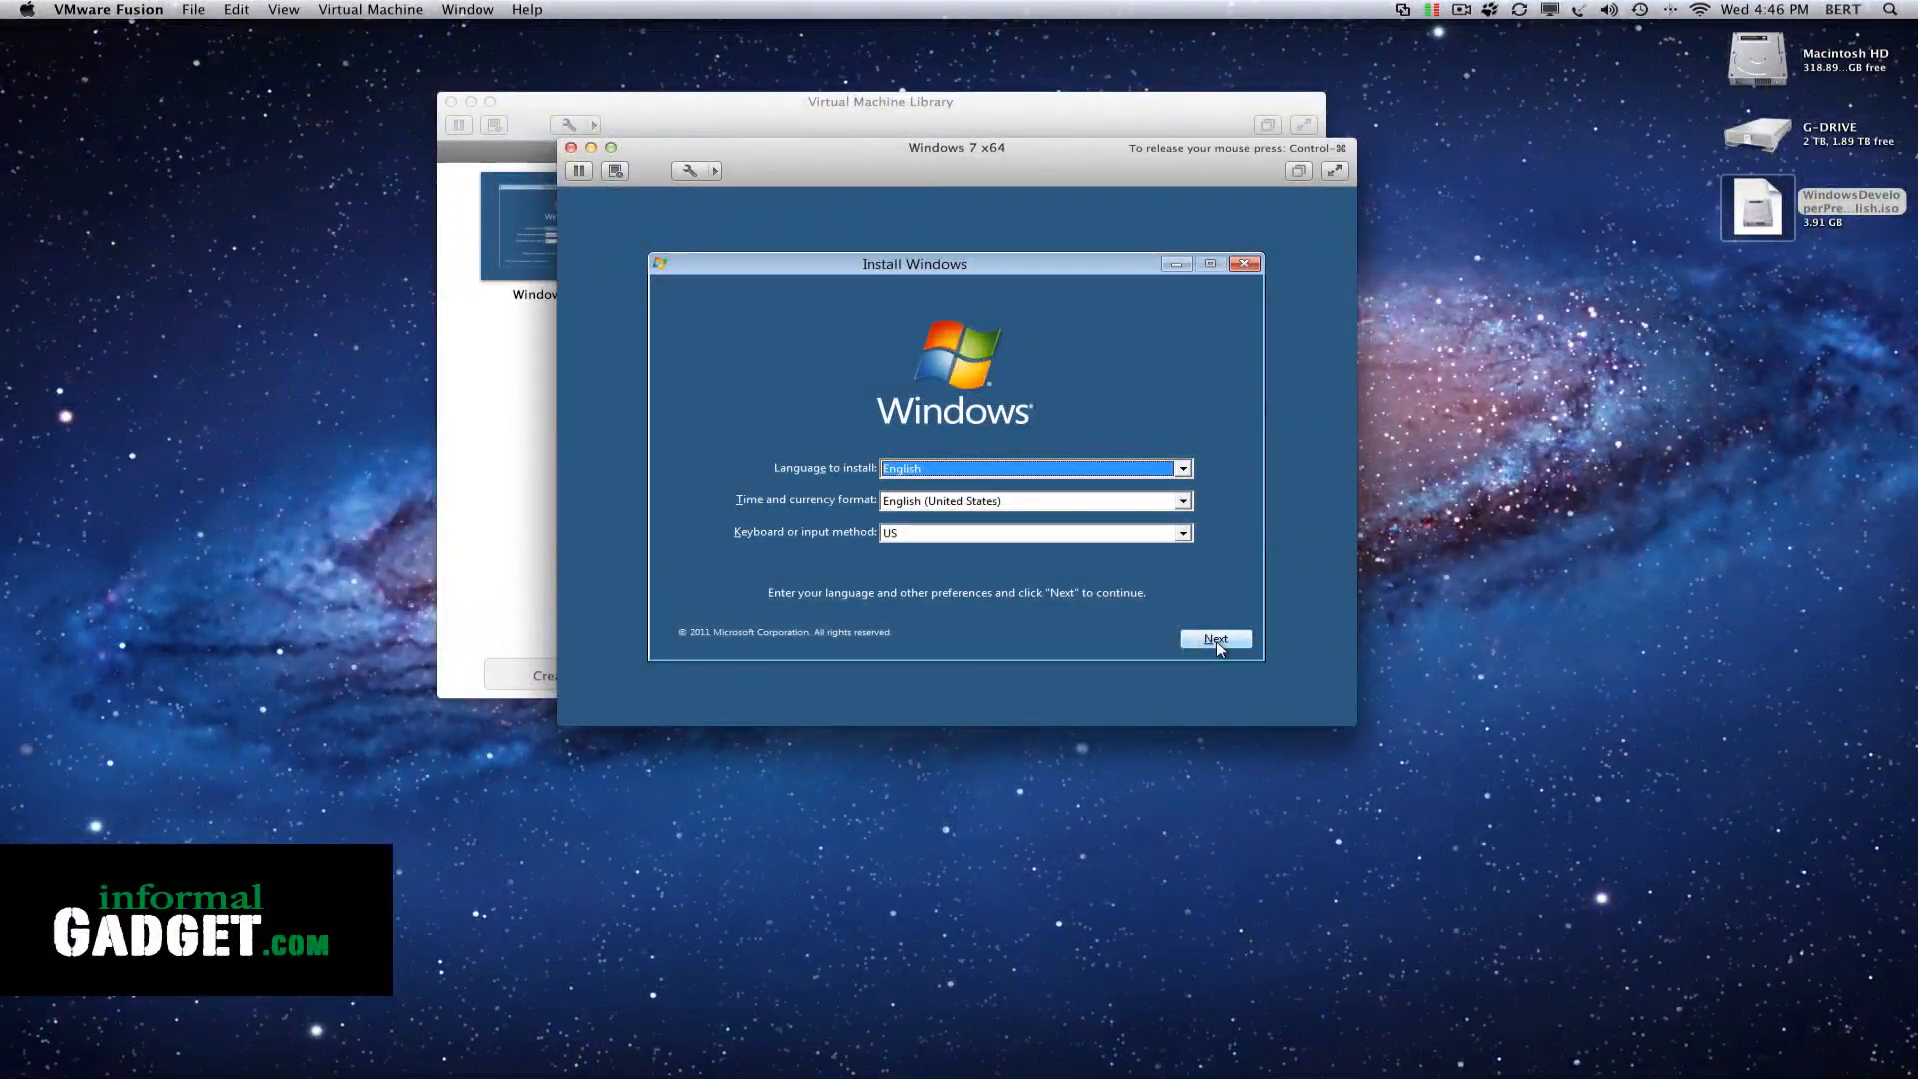
# Confirm the setup language preferences, start the Windows installation and accept the license terms
pyautogui.click(1212, 641)
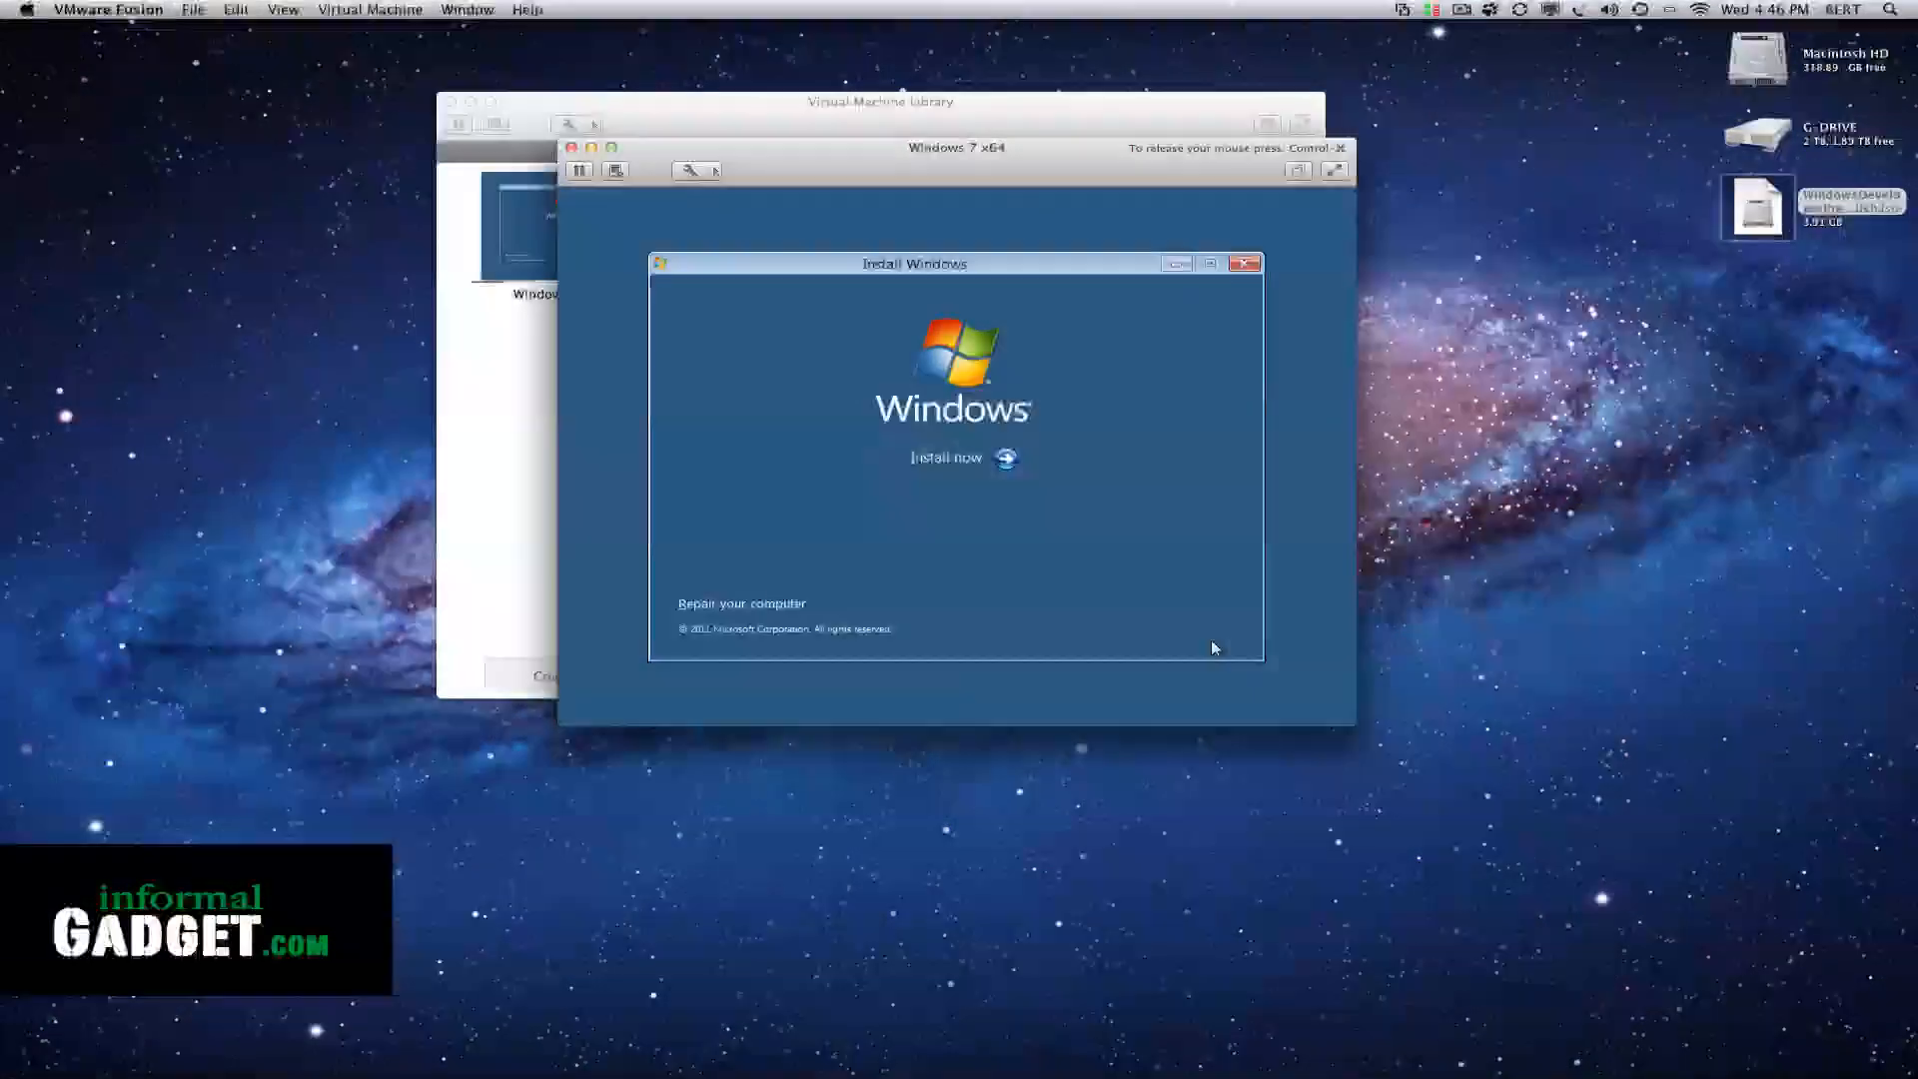
pyautogui.click(985, 463)
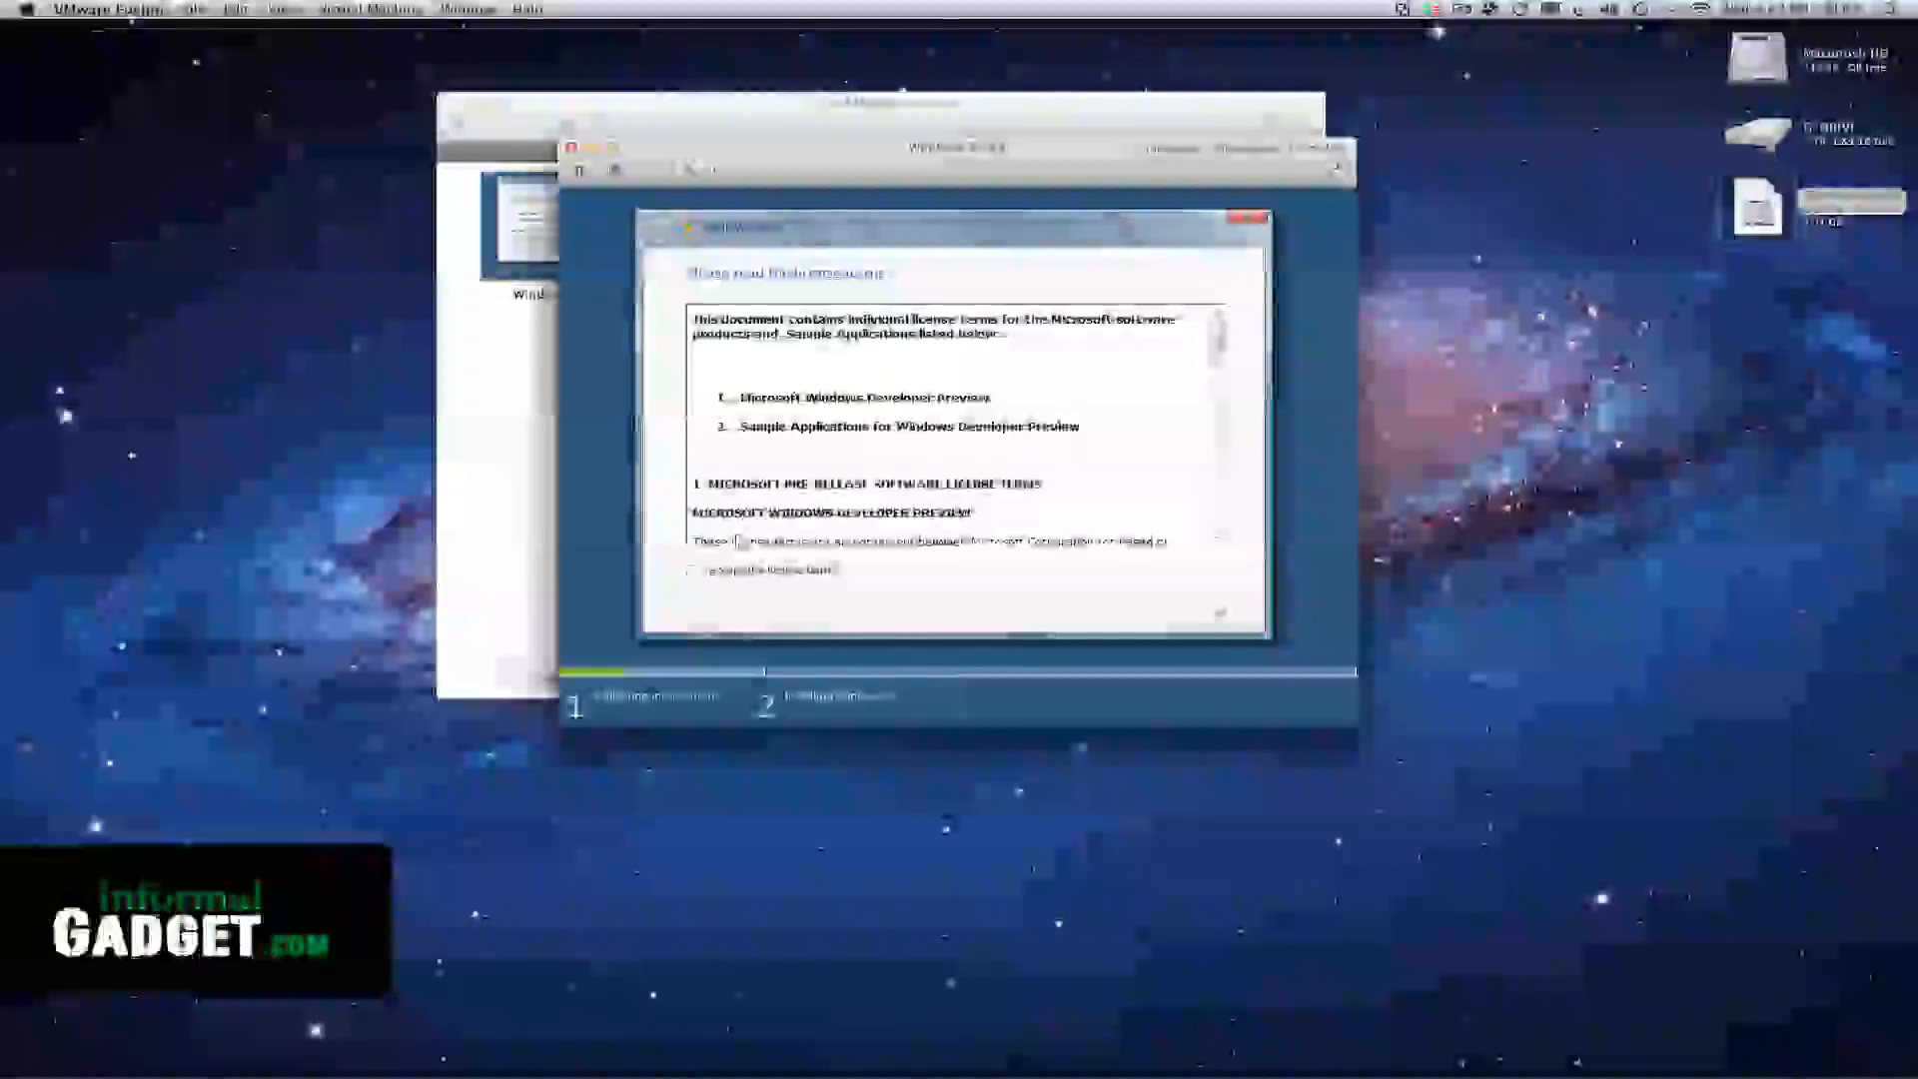
pyautogui.click(691, 570)
pyautogui.click(1216, 613)
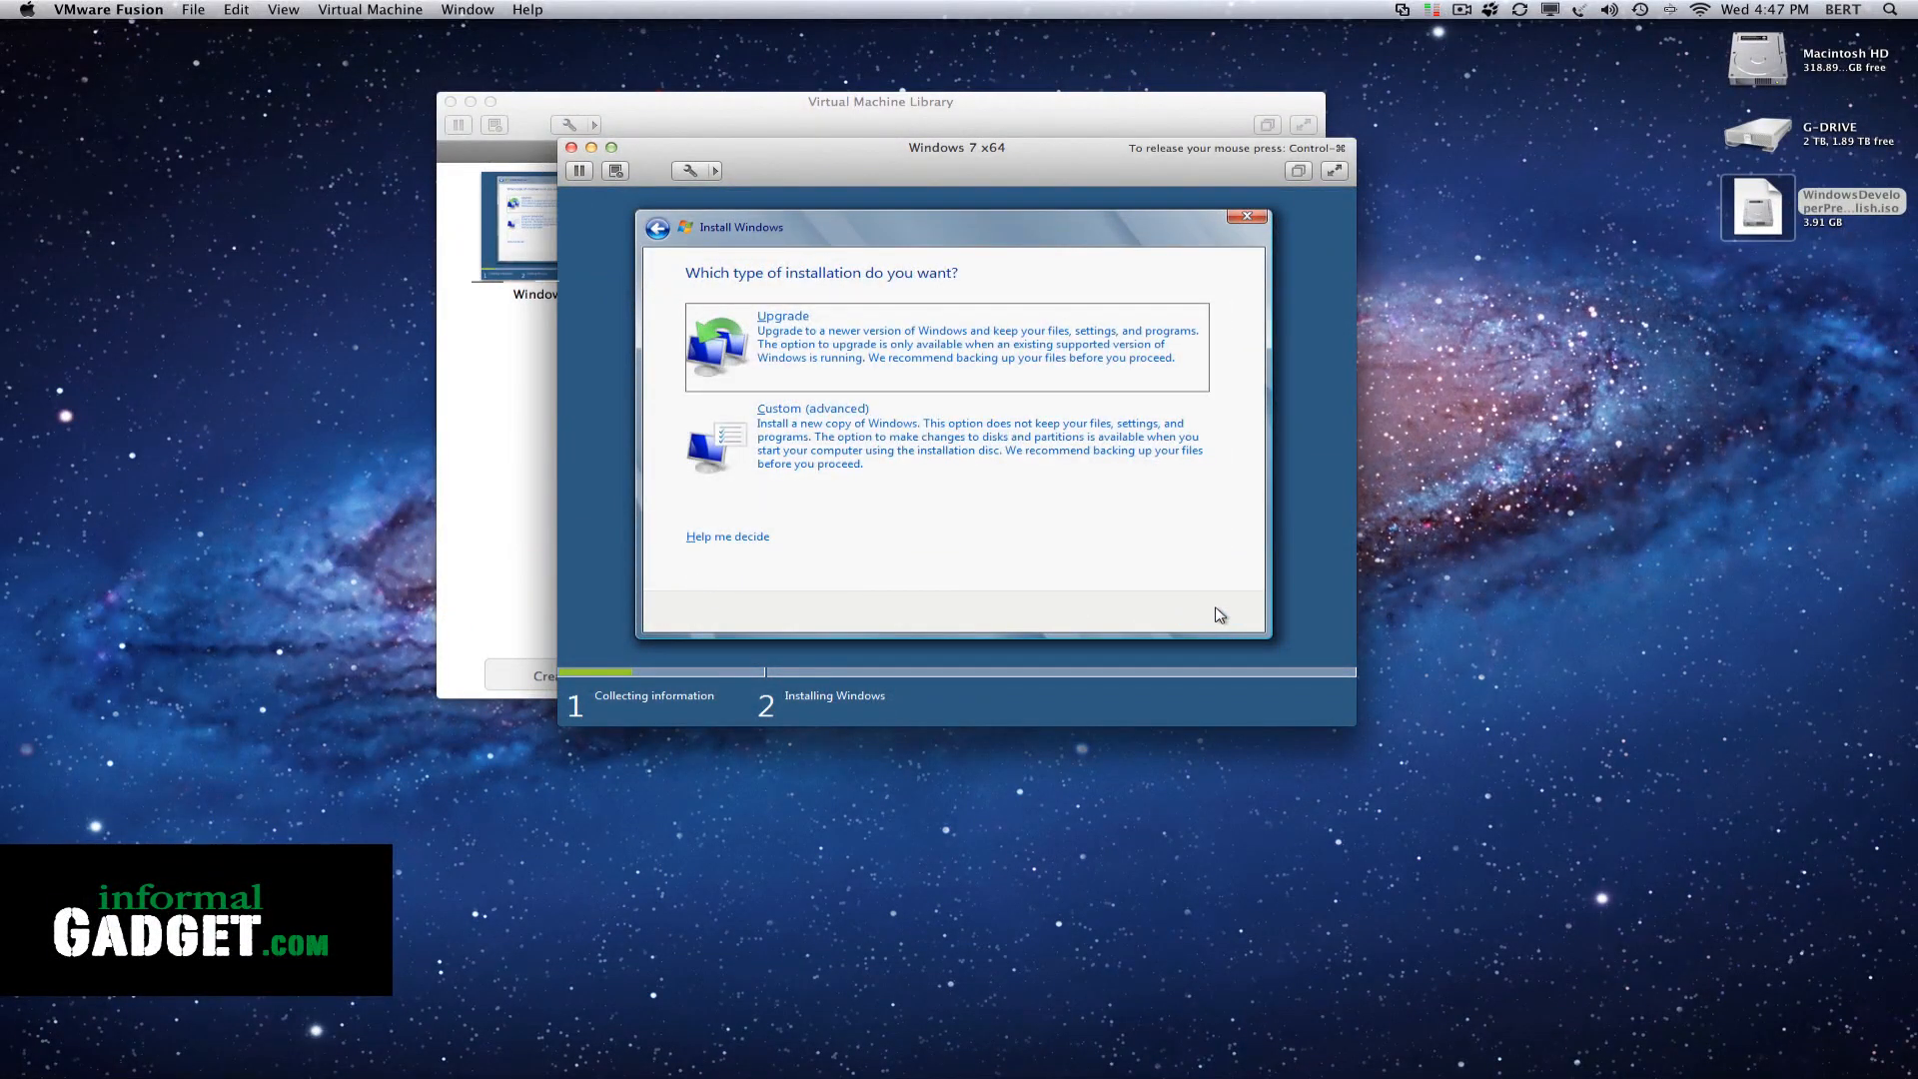
# Choose the Custom (advanced) installation and install Windows on the unallocated space of Disk 0
pyautogui.click(842, 435)
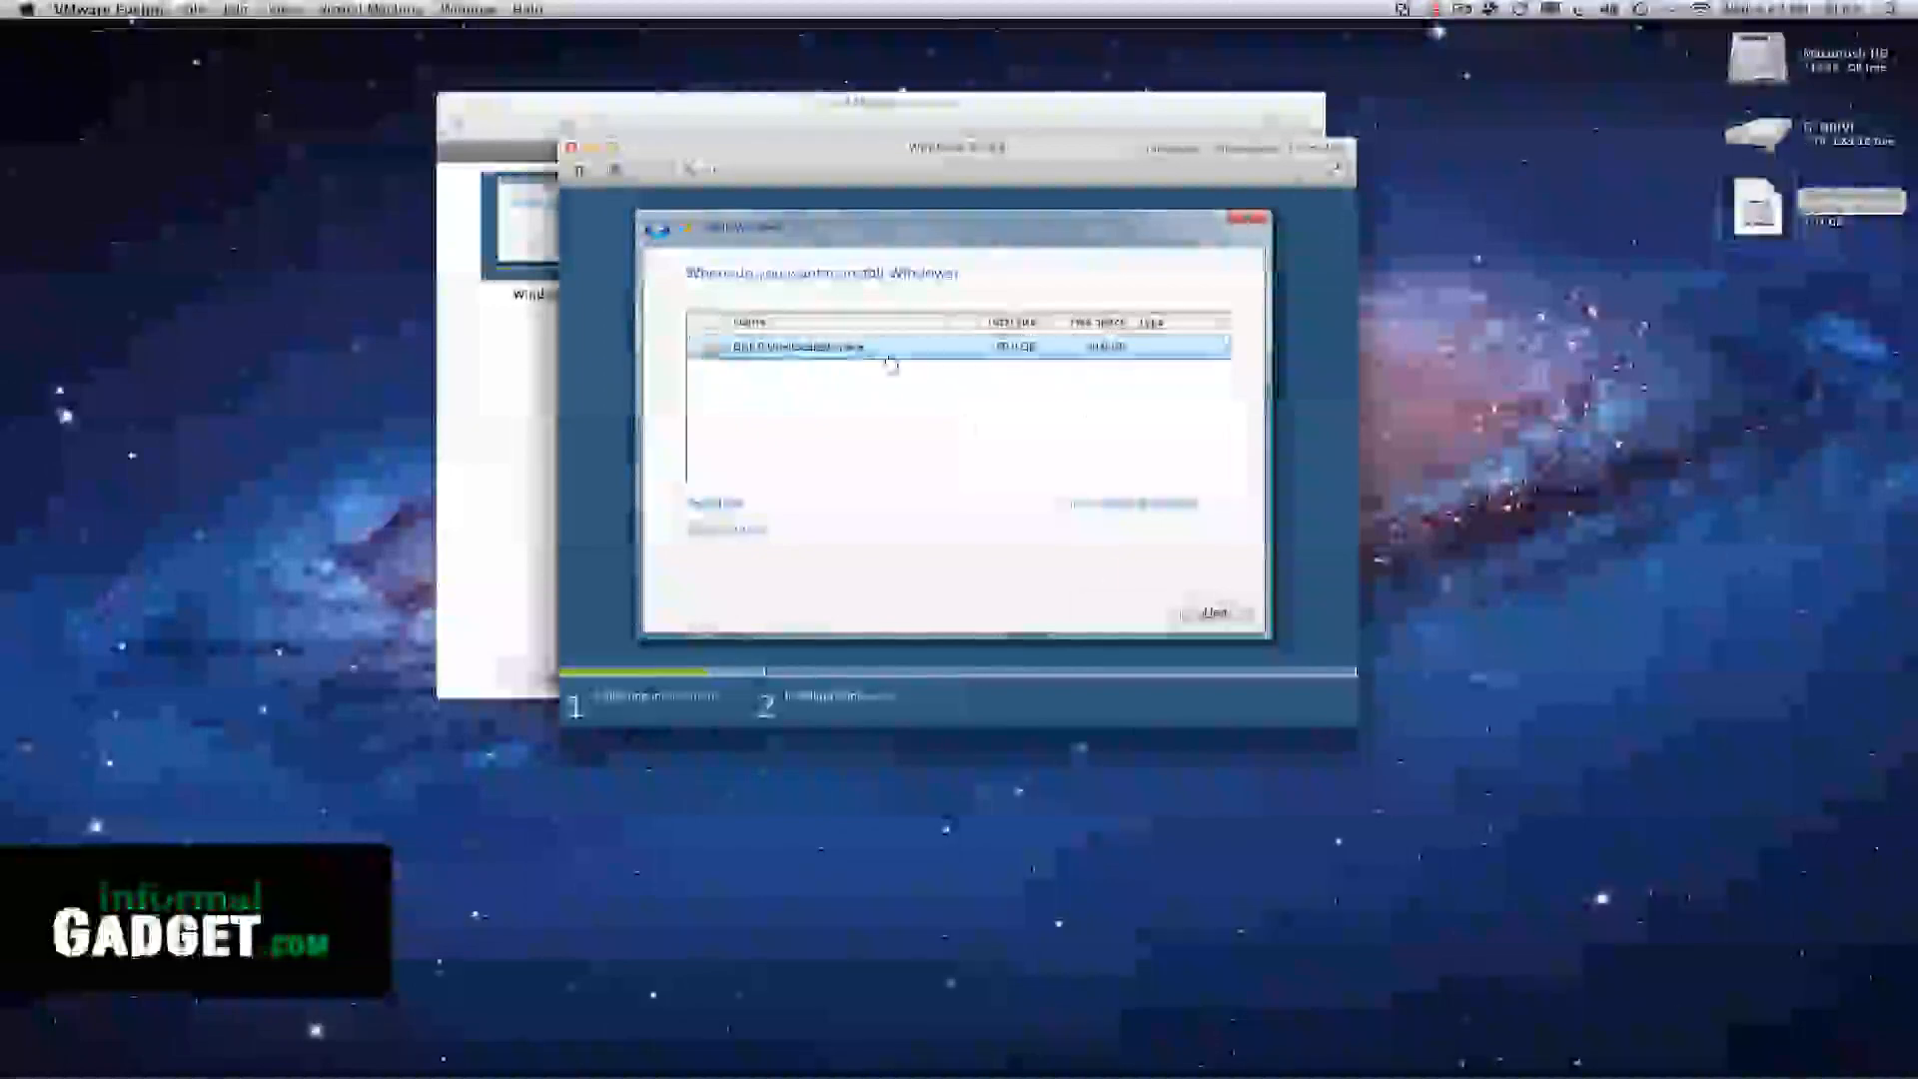
pyautogui.click(1214, 612)
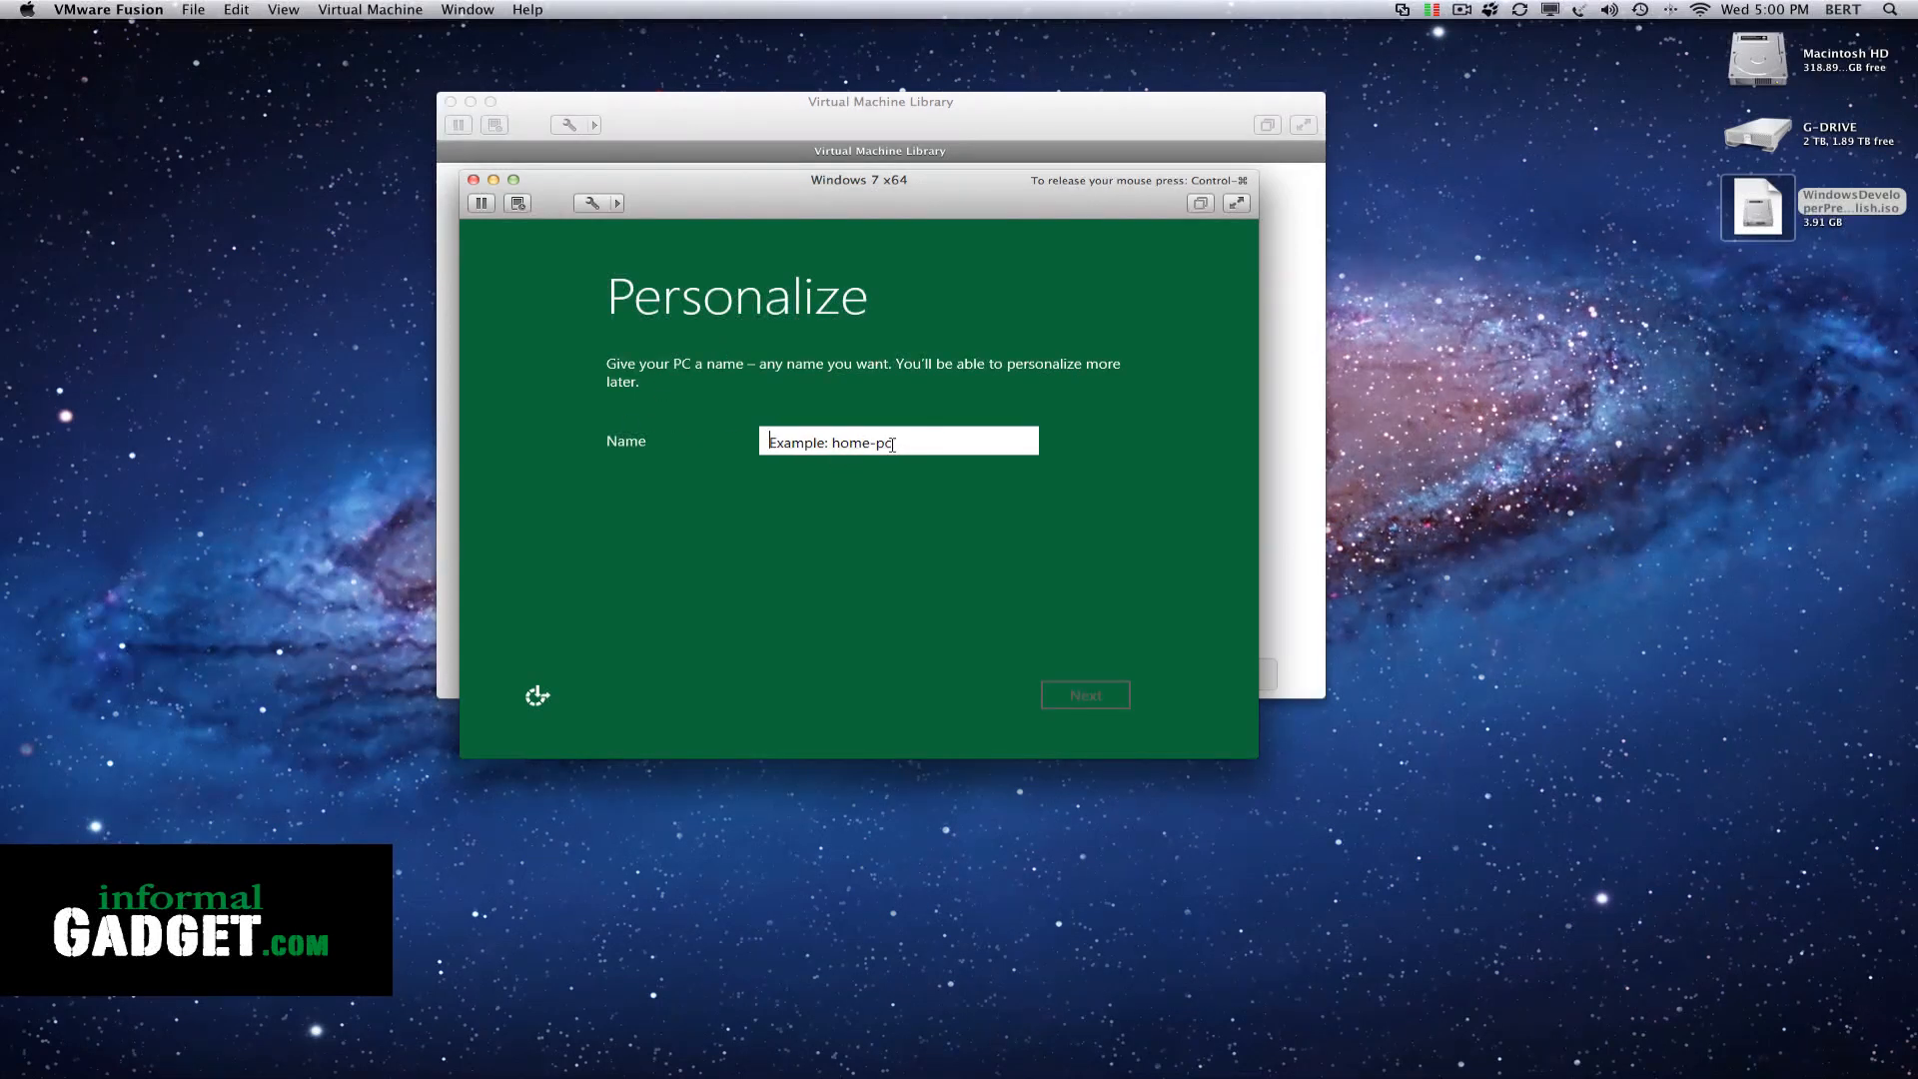
# Enter a name for the PC and continue with the express settings
pyautogui.write('b3rt')
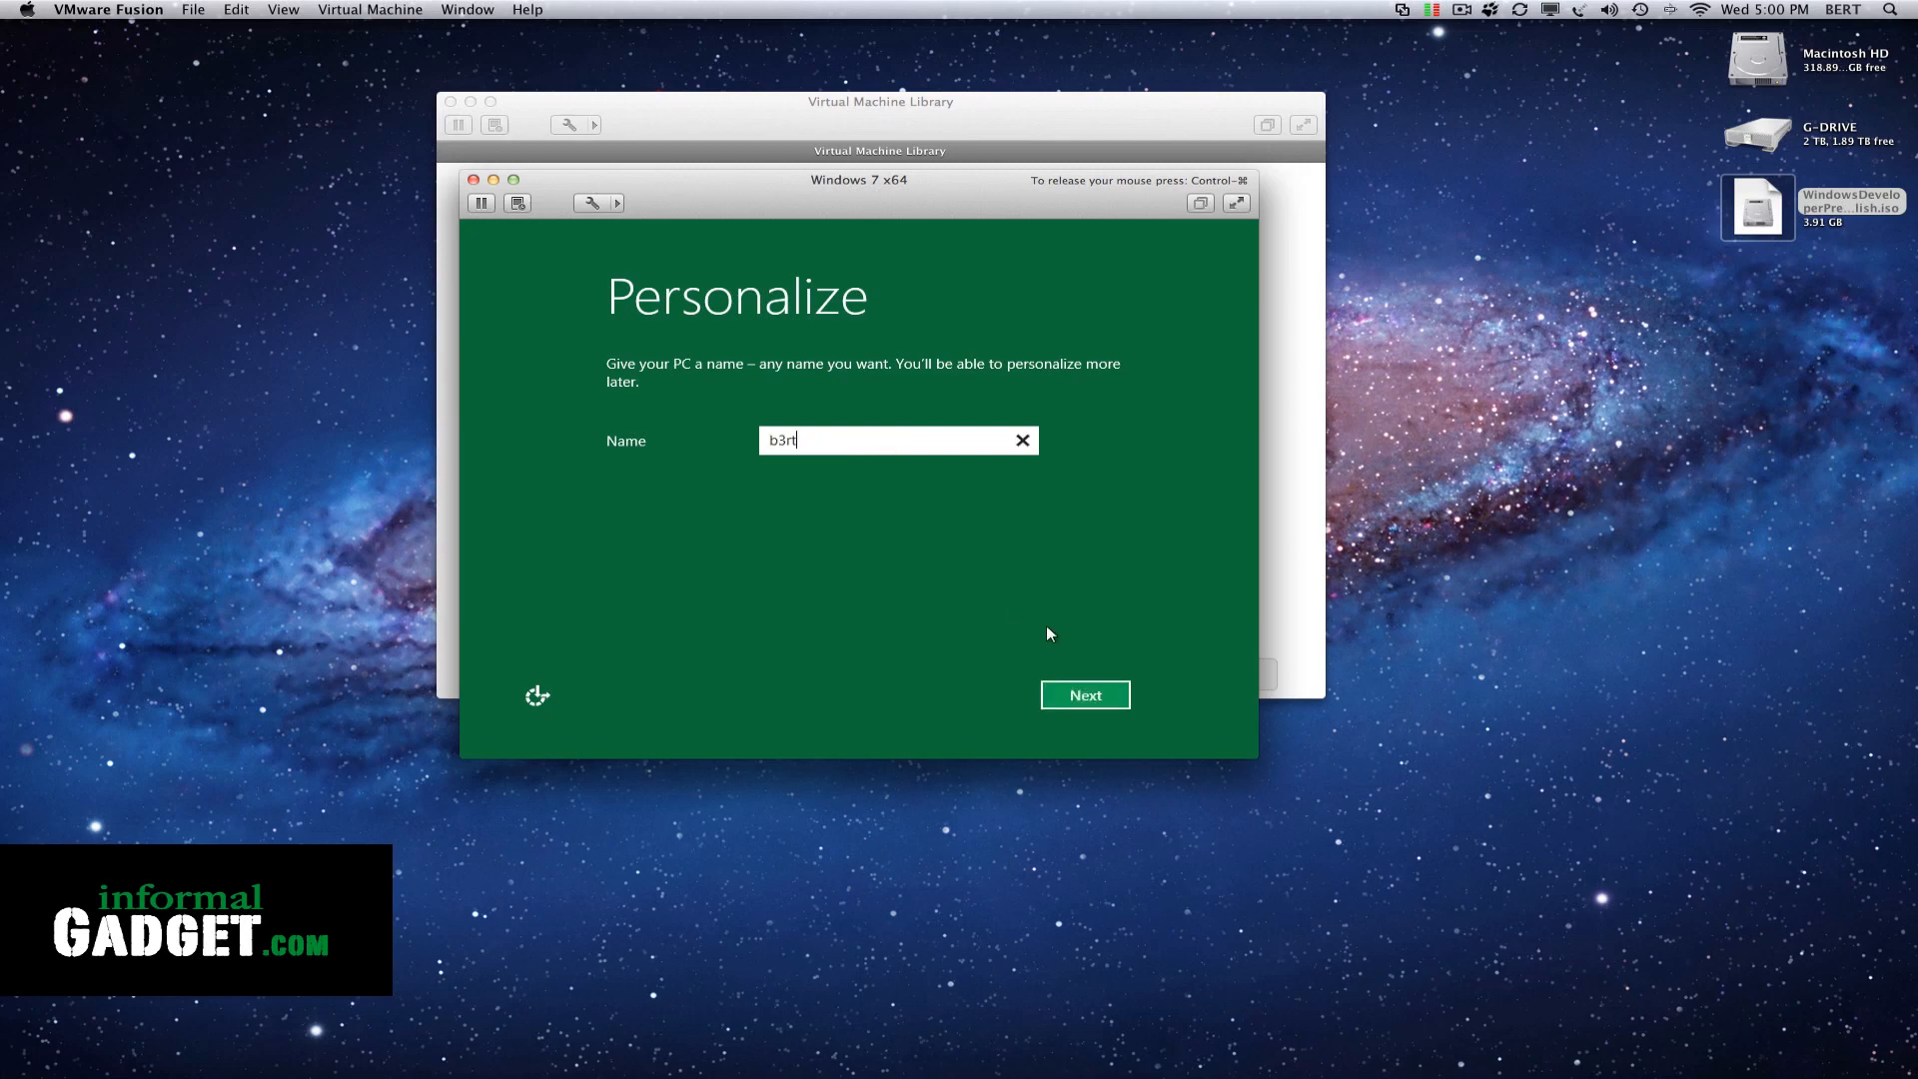
pyautogui.click(1079, 696)
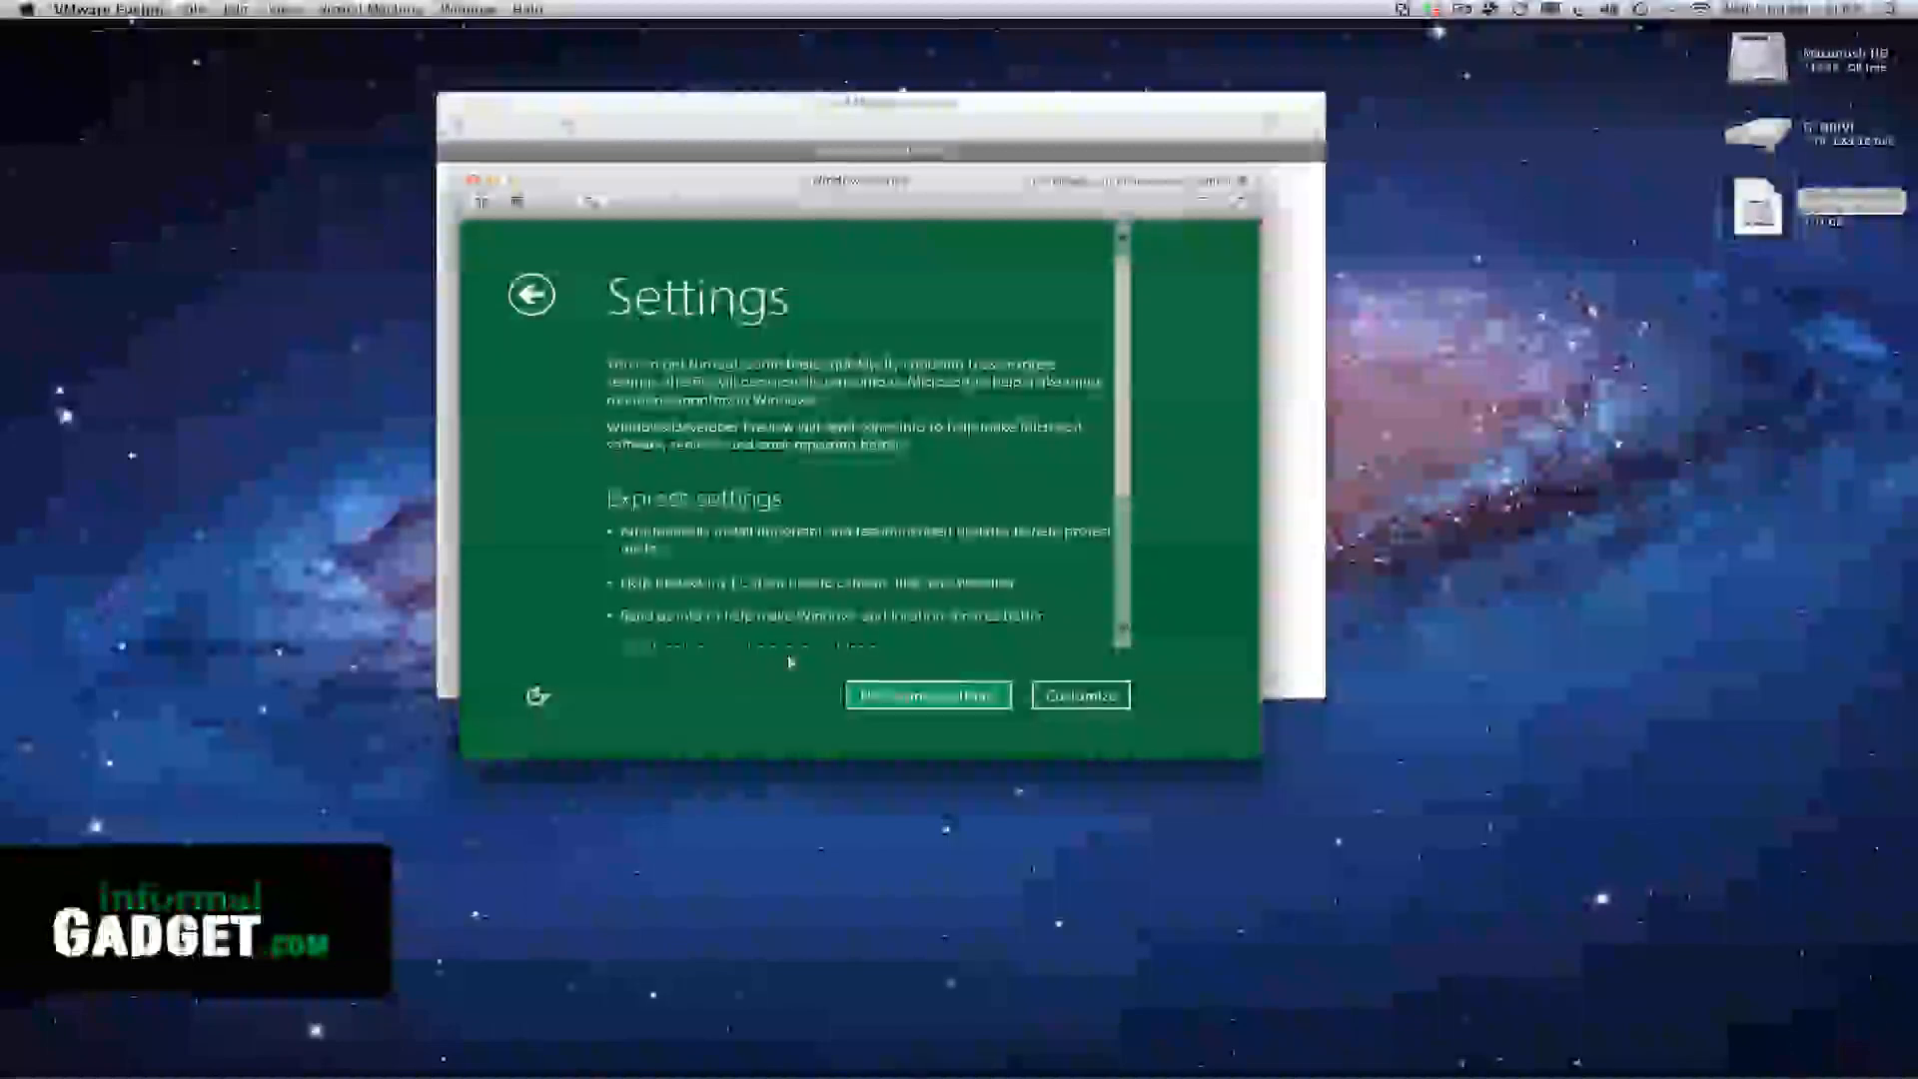
pyautogui.click(929, 695)
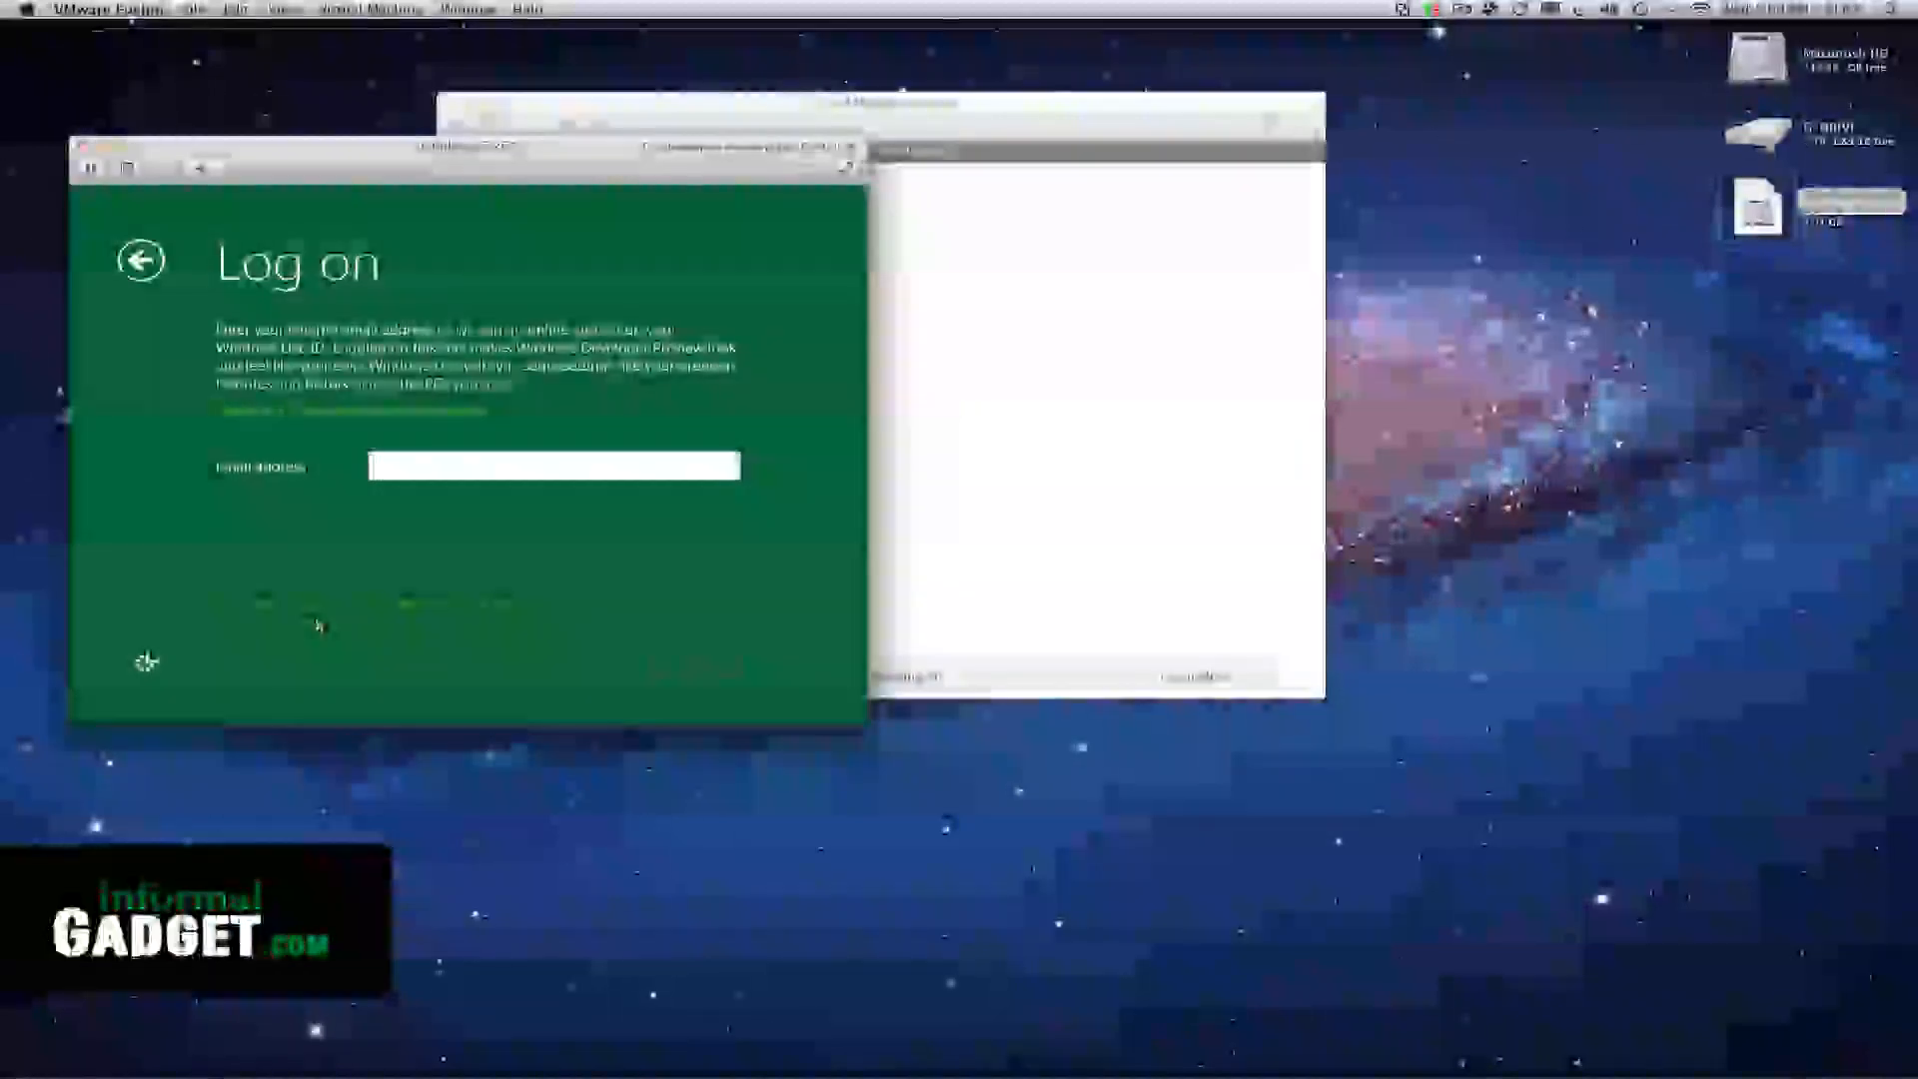
# Decline logging on with a Windows Live ID and choose a local account instead
pyautogui.click(368, 606)
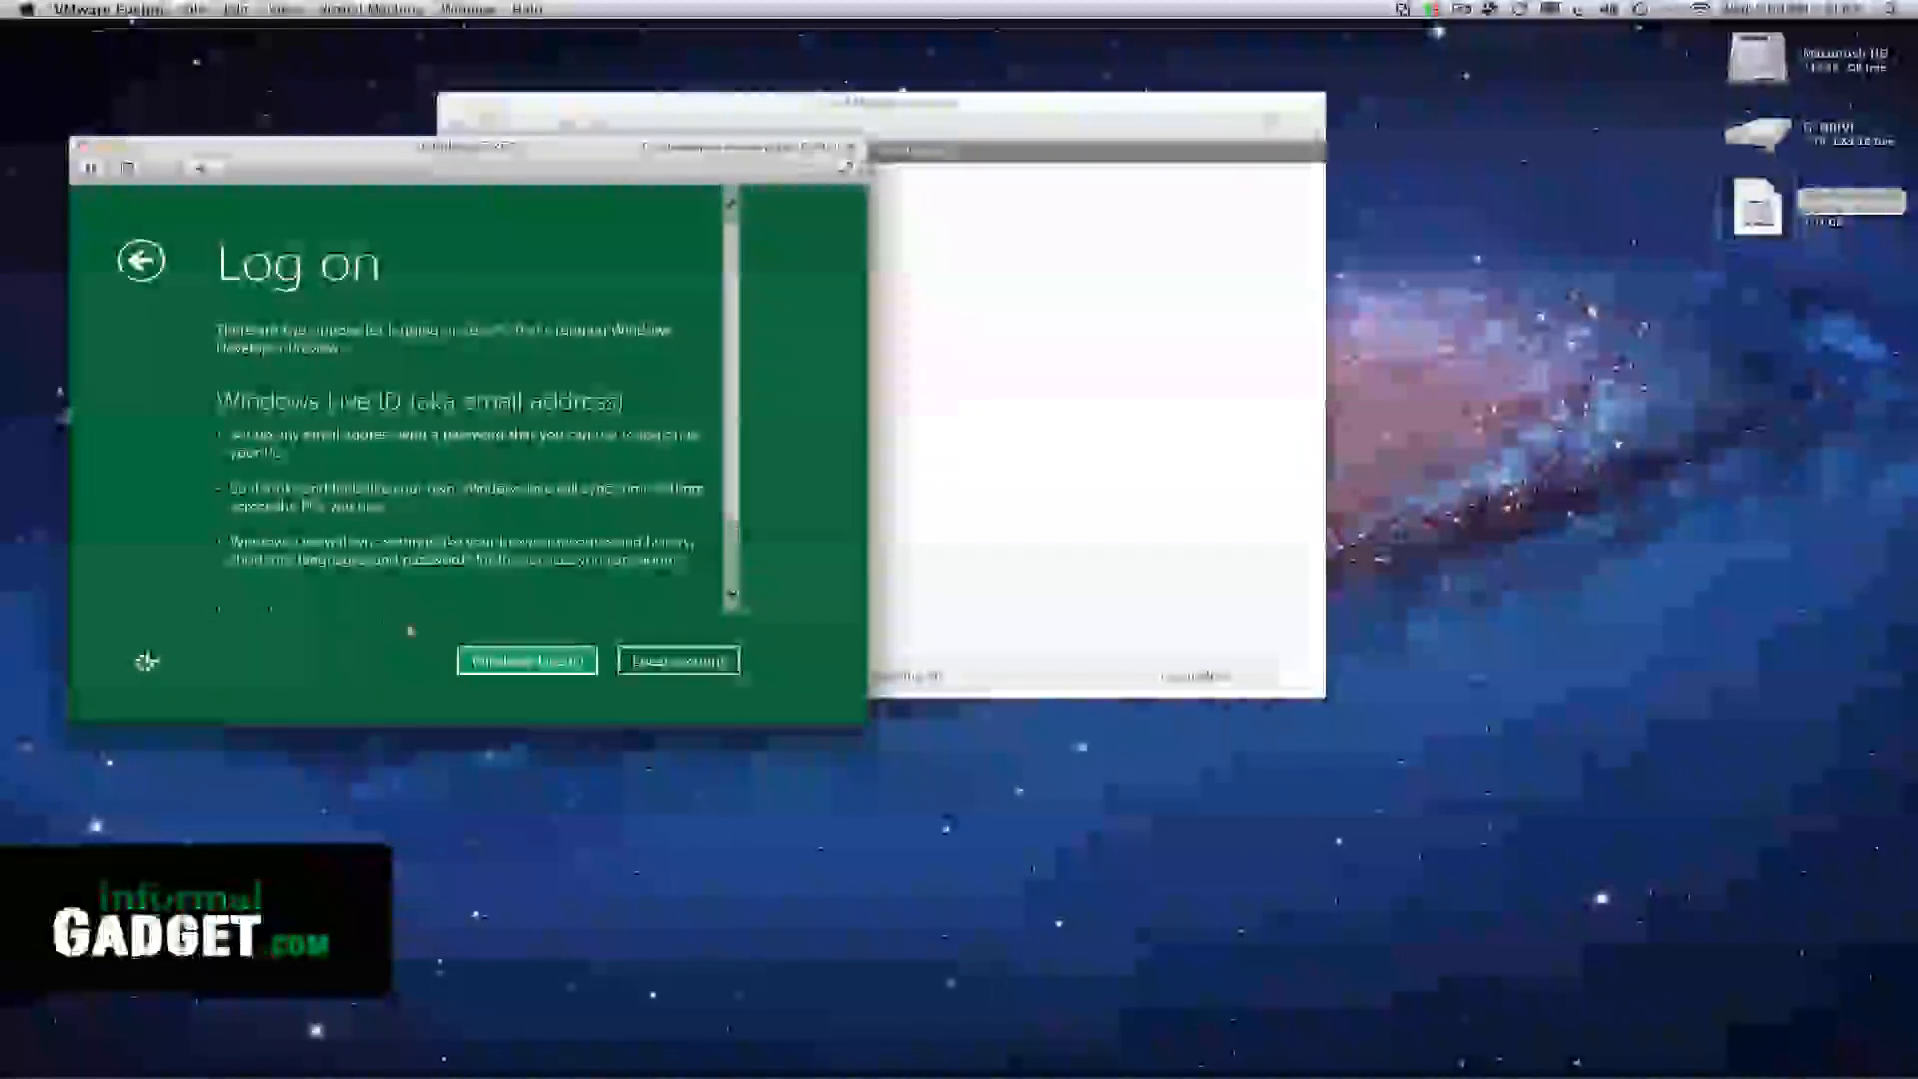
pyautogui.moveTo(382, 151); pyautogui.dragTo(583, 137)
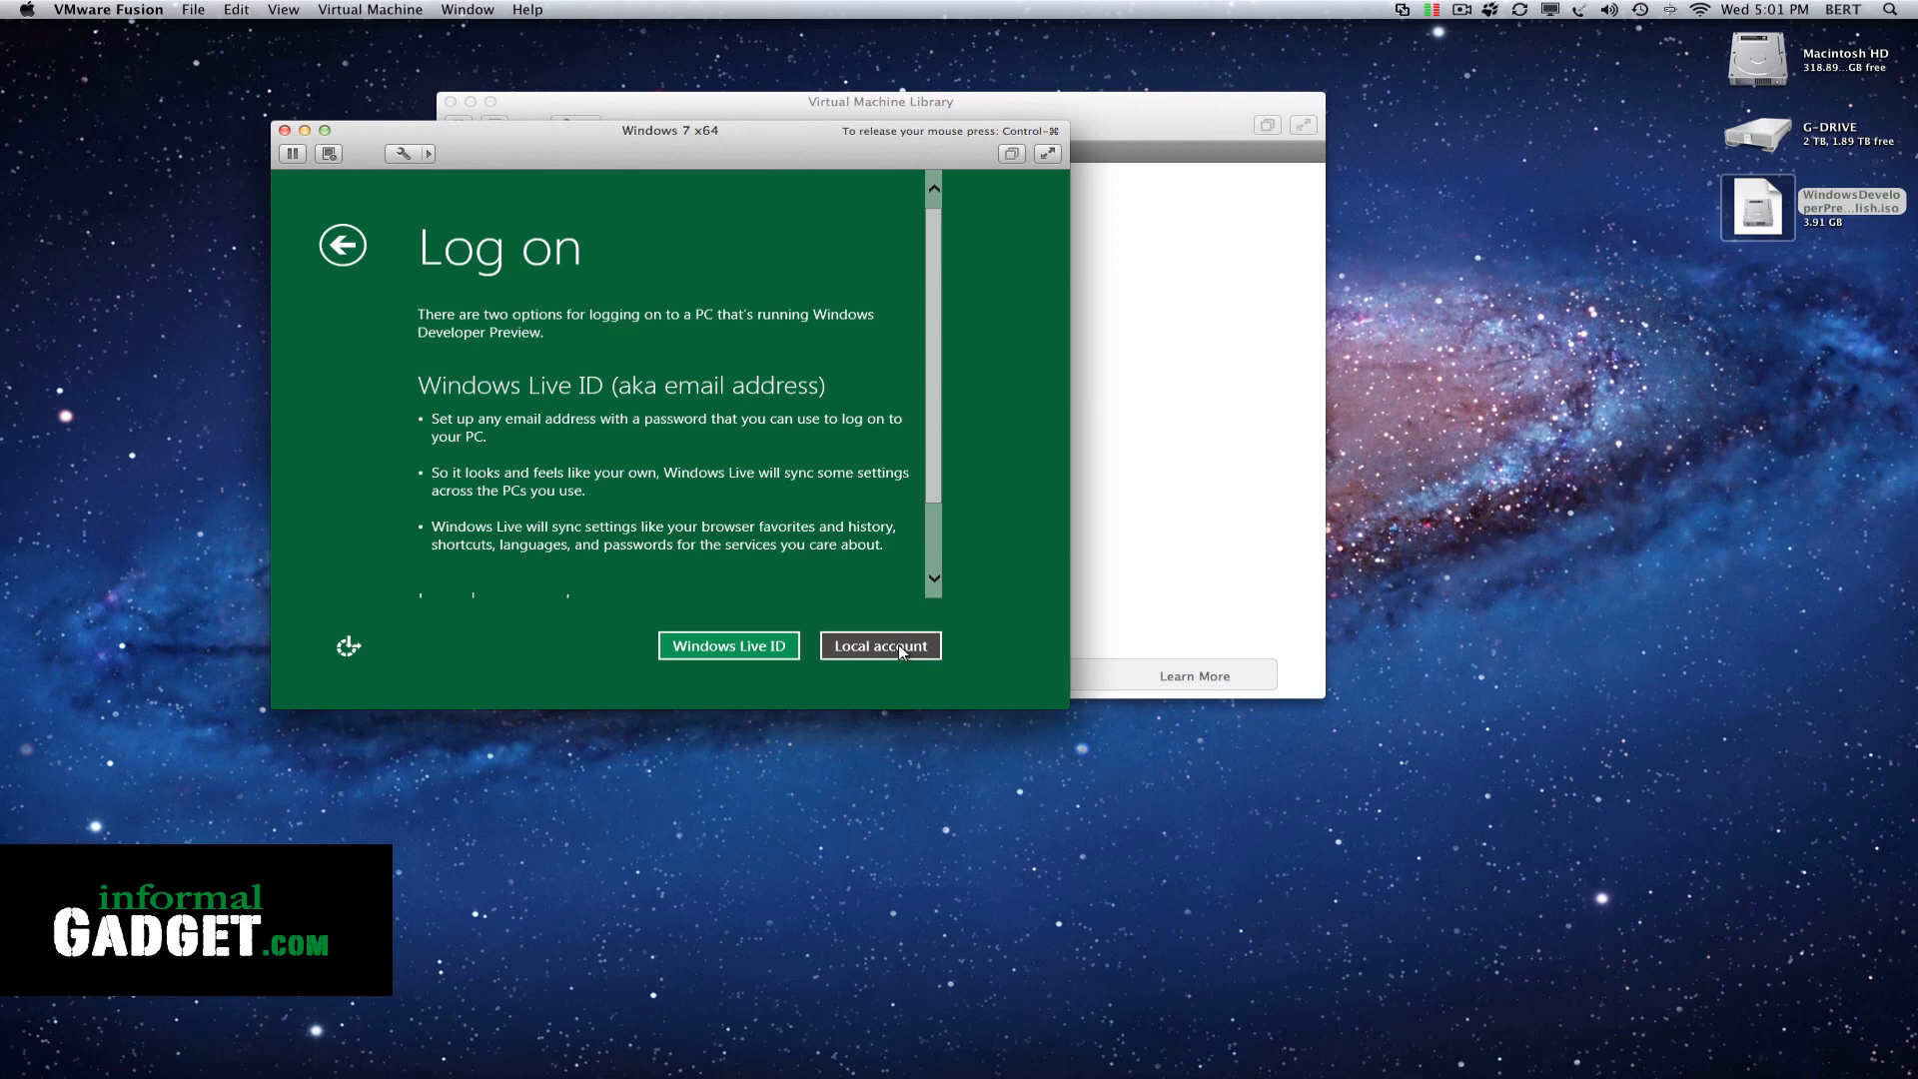
pyautogui.click(861, 645)
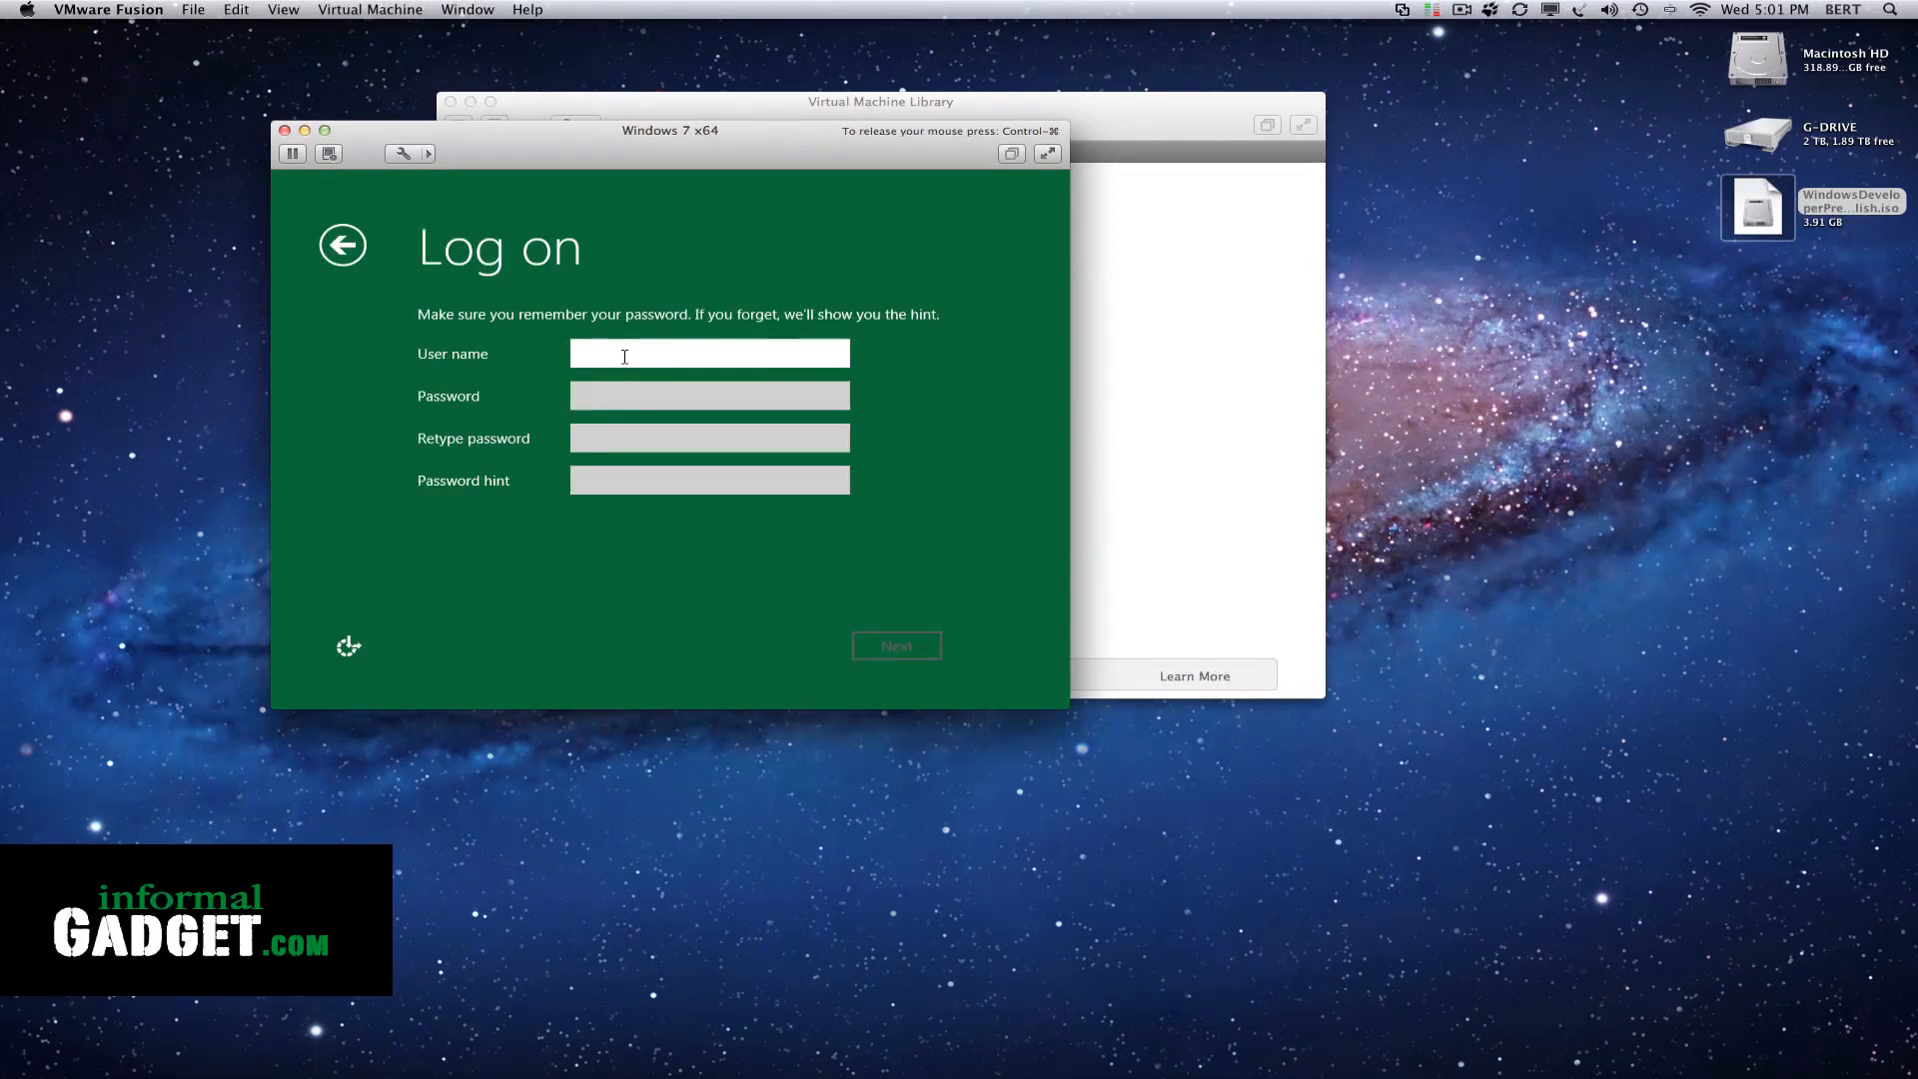
# Fill in the local account's user name, the password twice and a password hint, and submit the account details
pyautogui.write('b3rt')
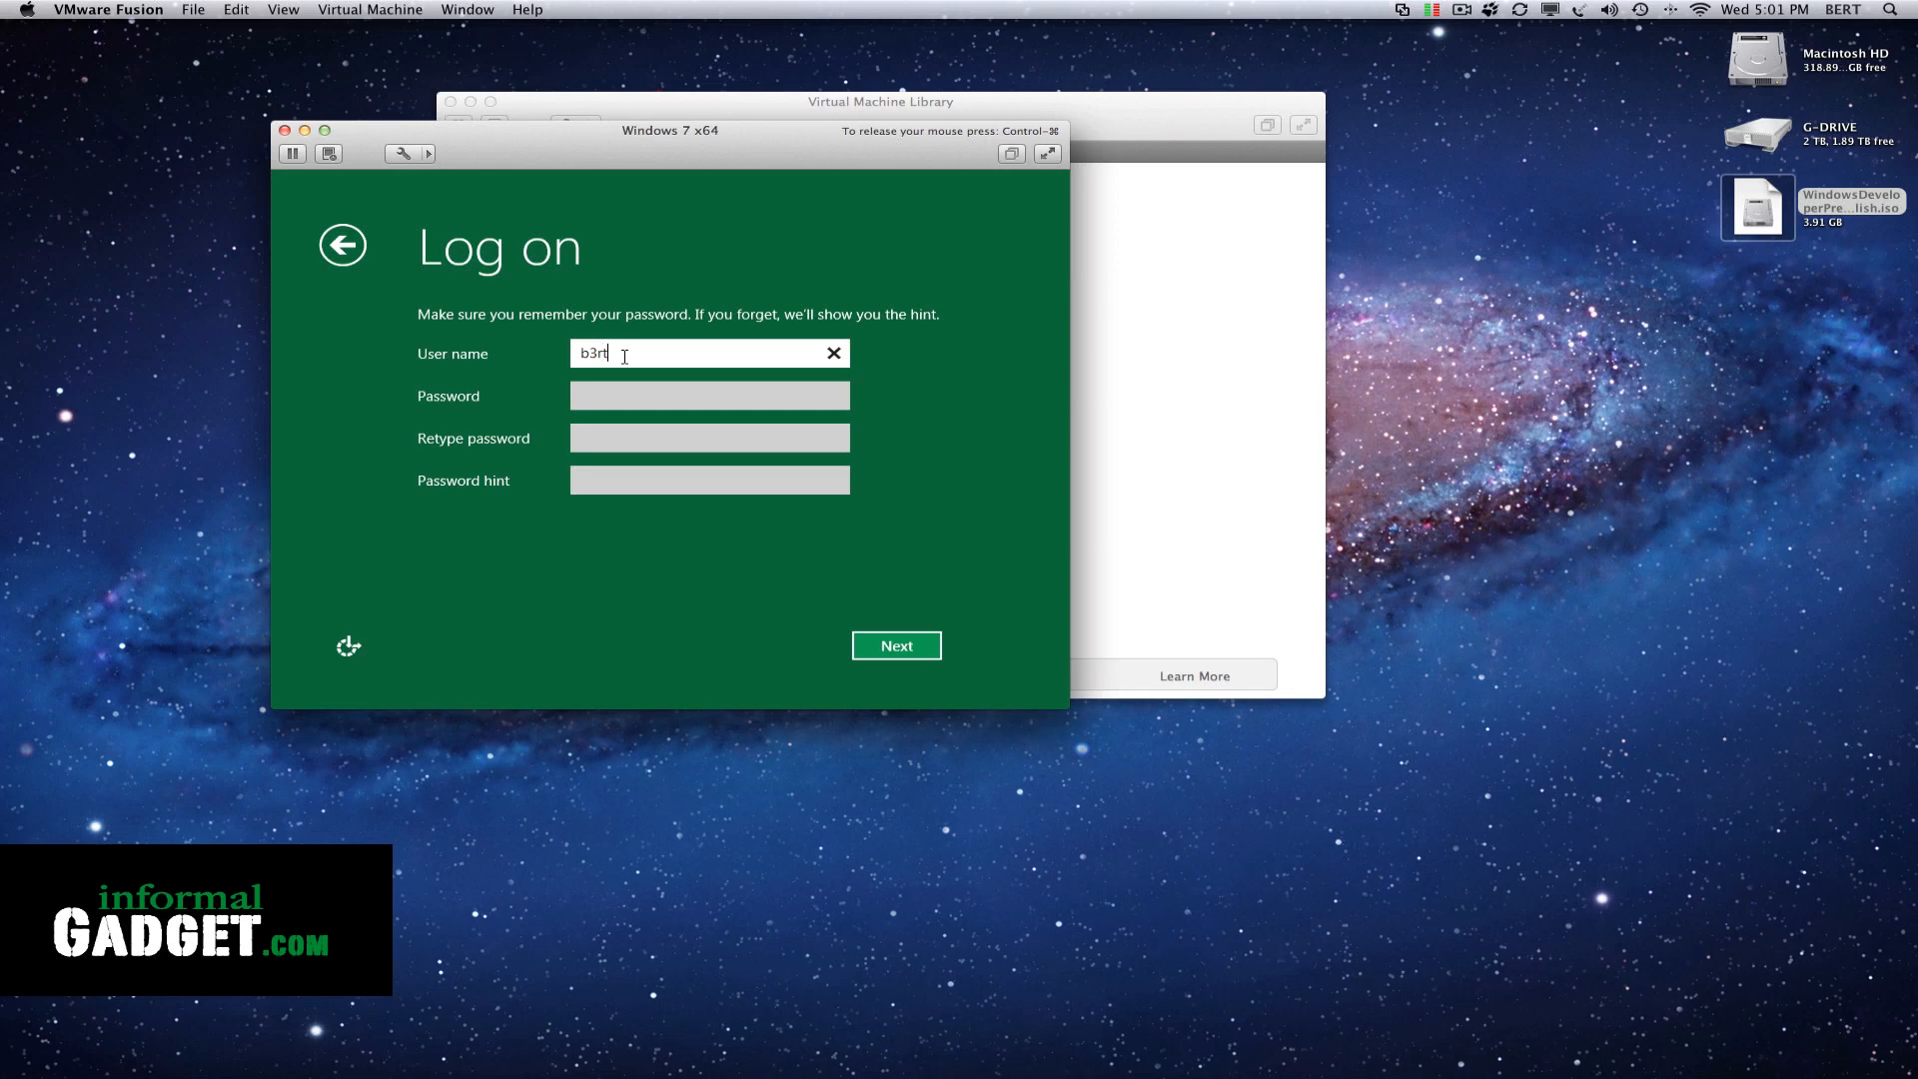
pyautogui.press('Tab')
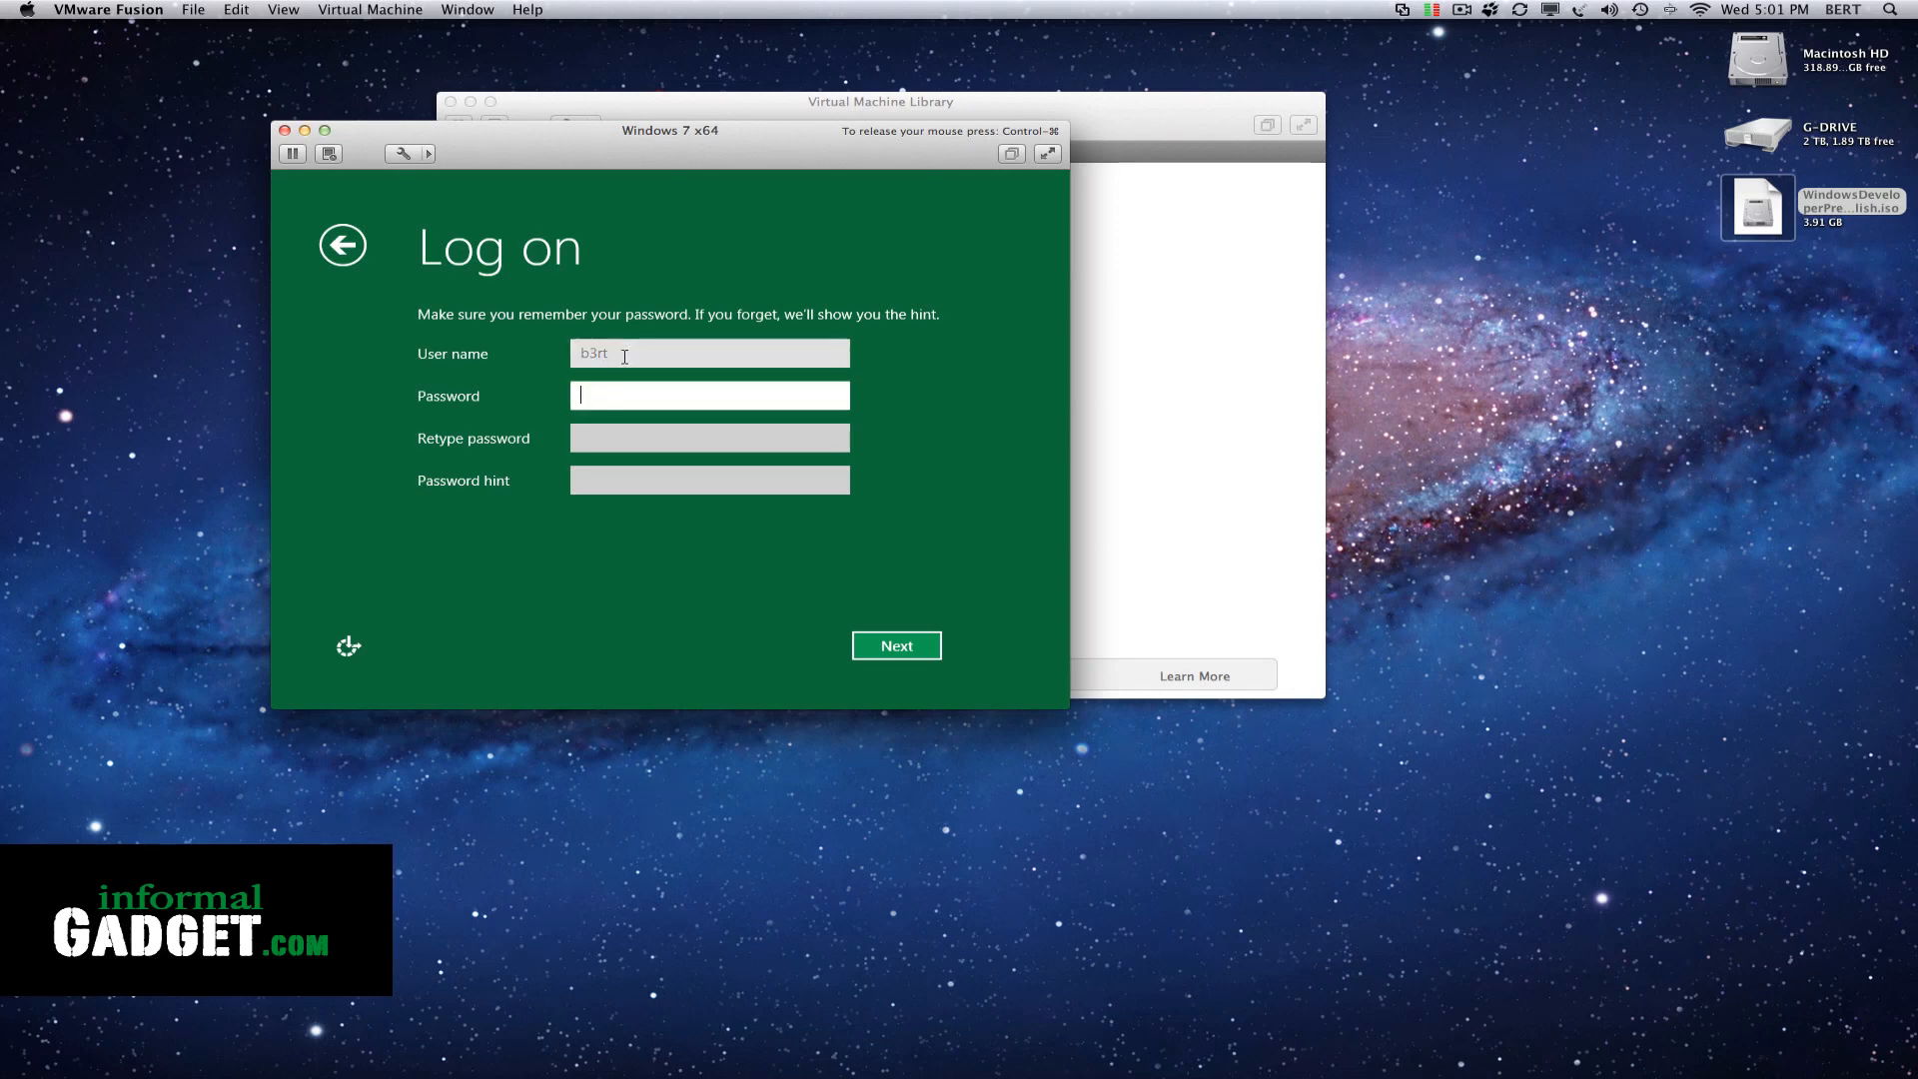
pyautogui.write('••')
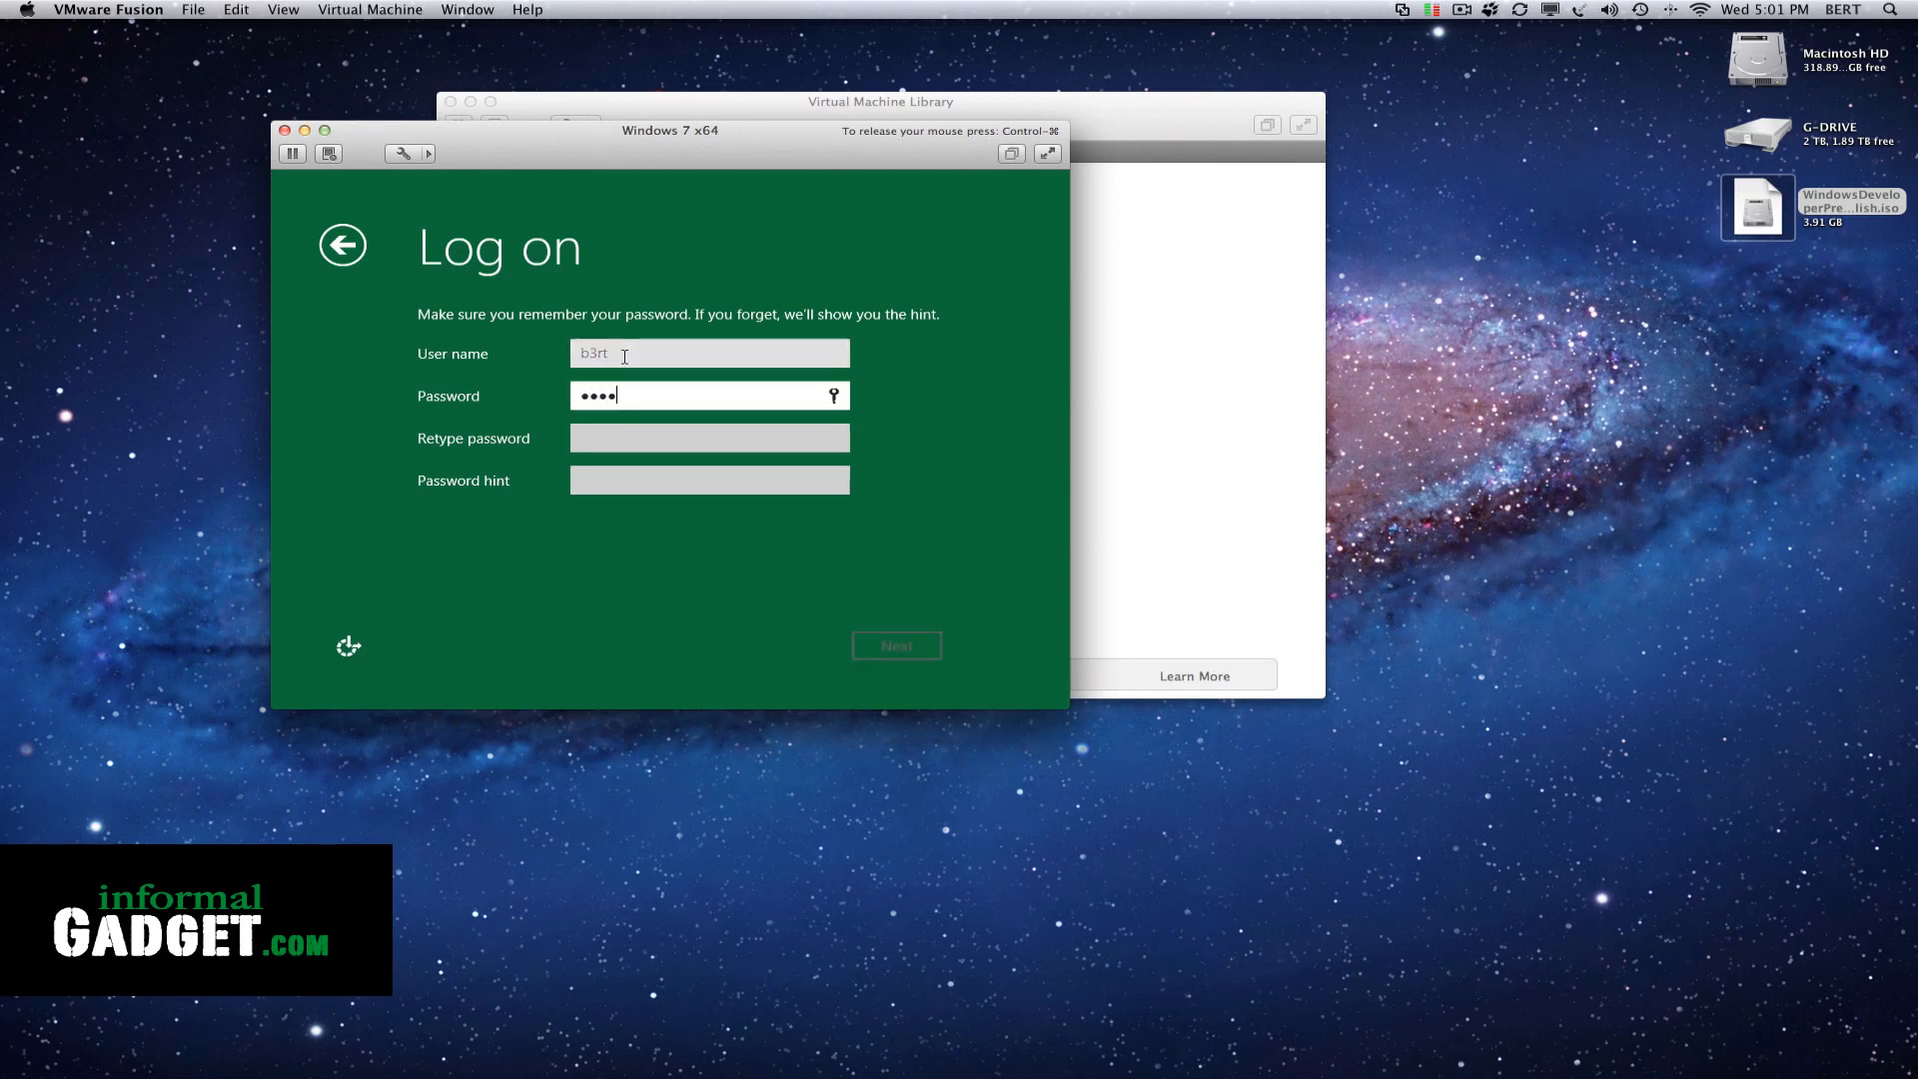
pyautogui.press('Tab')
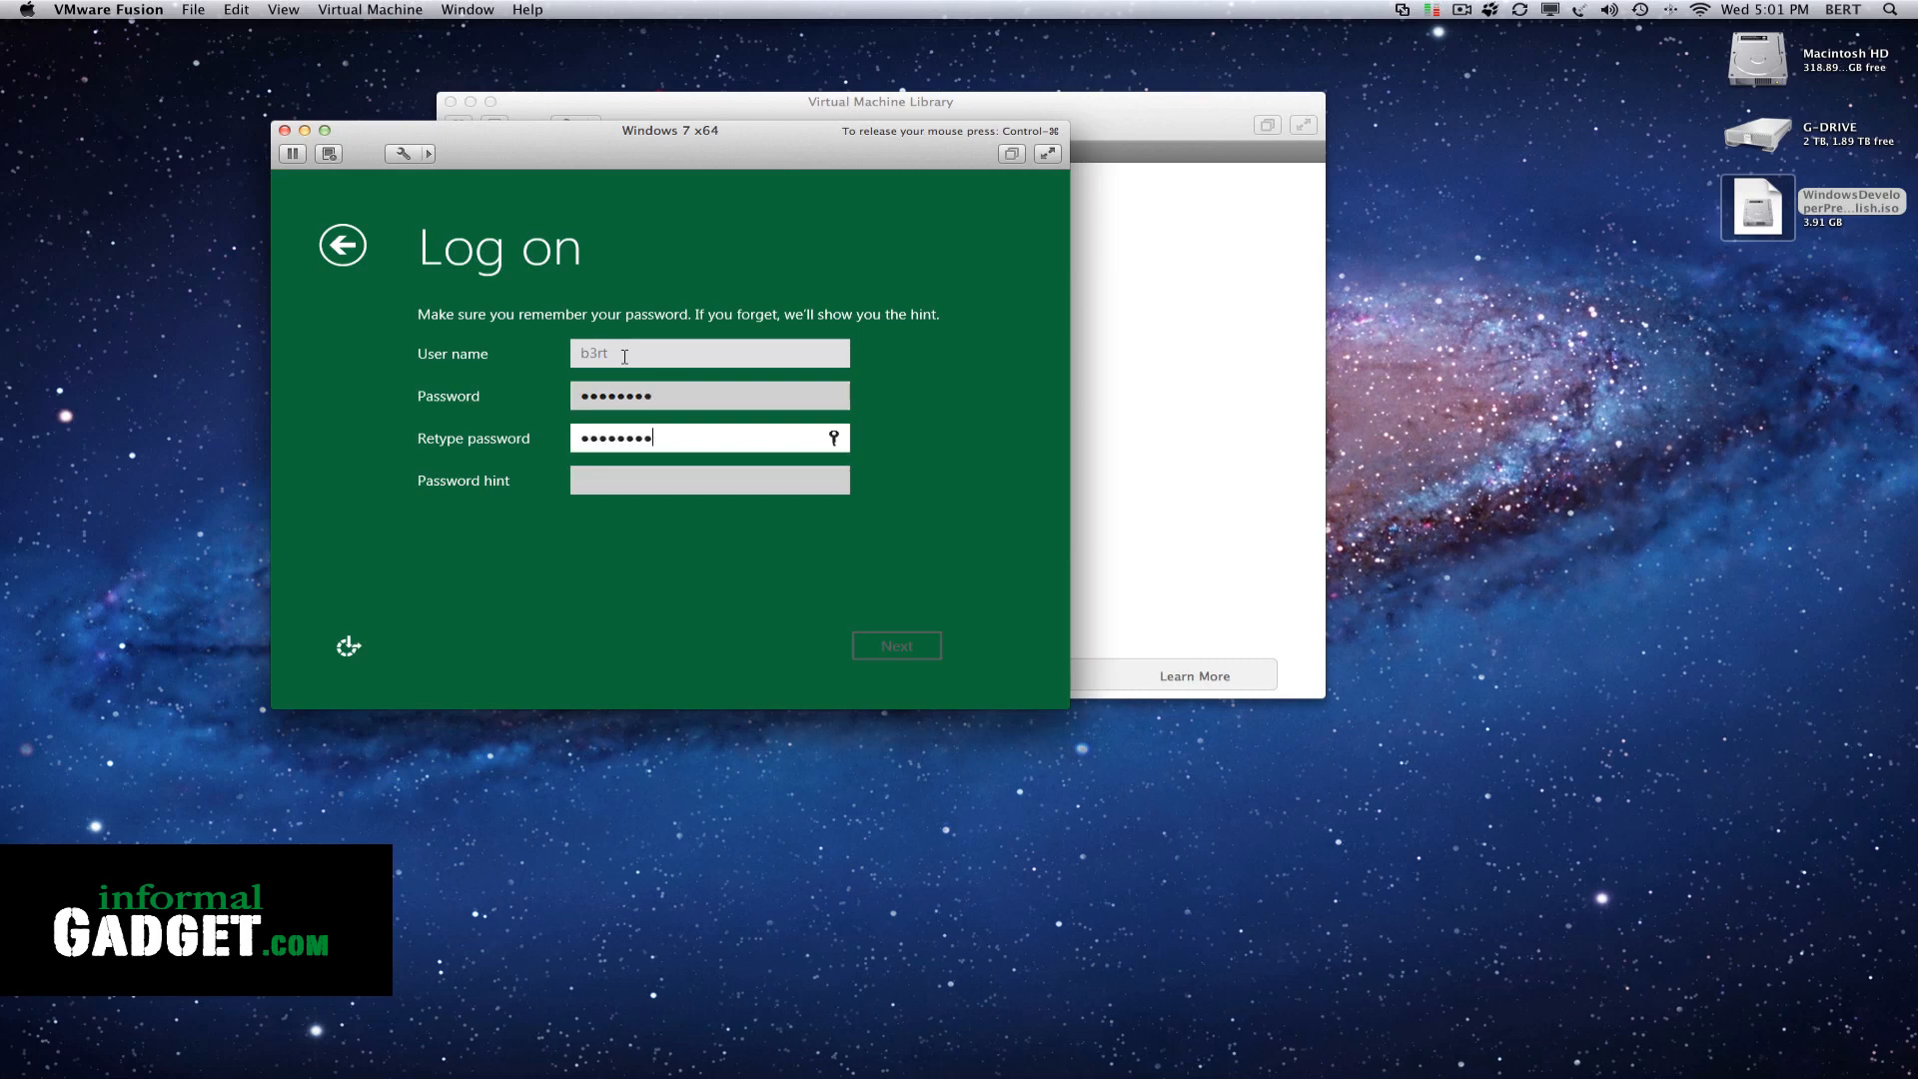
pyautogui.click(630, 484)
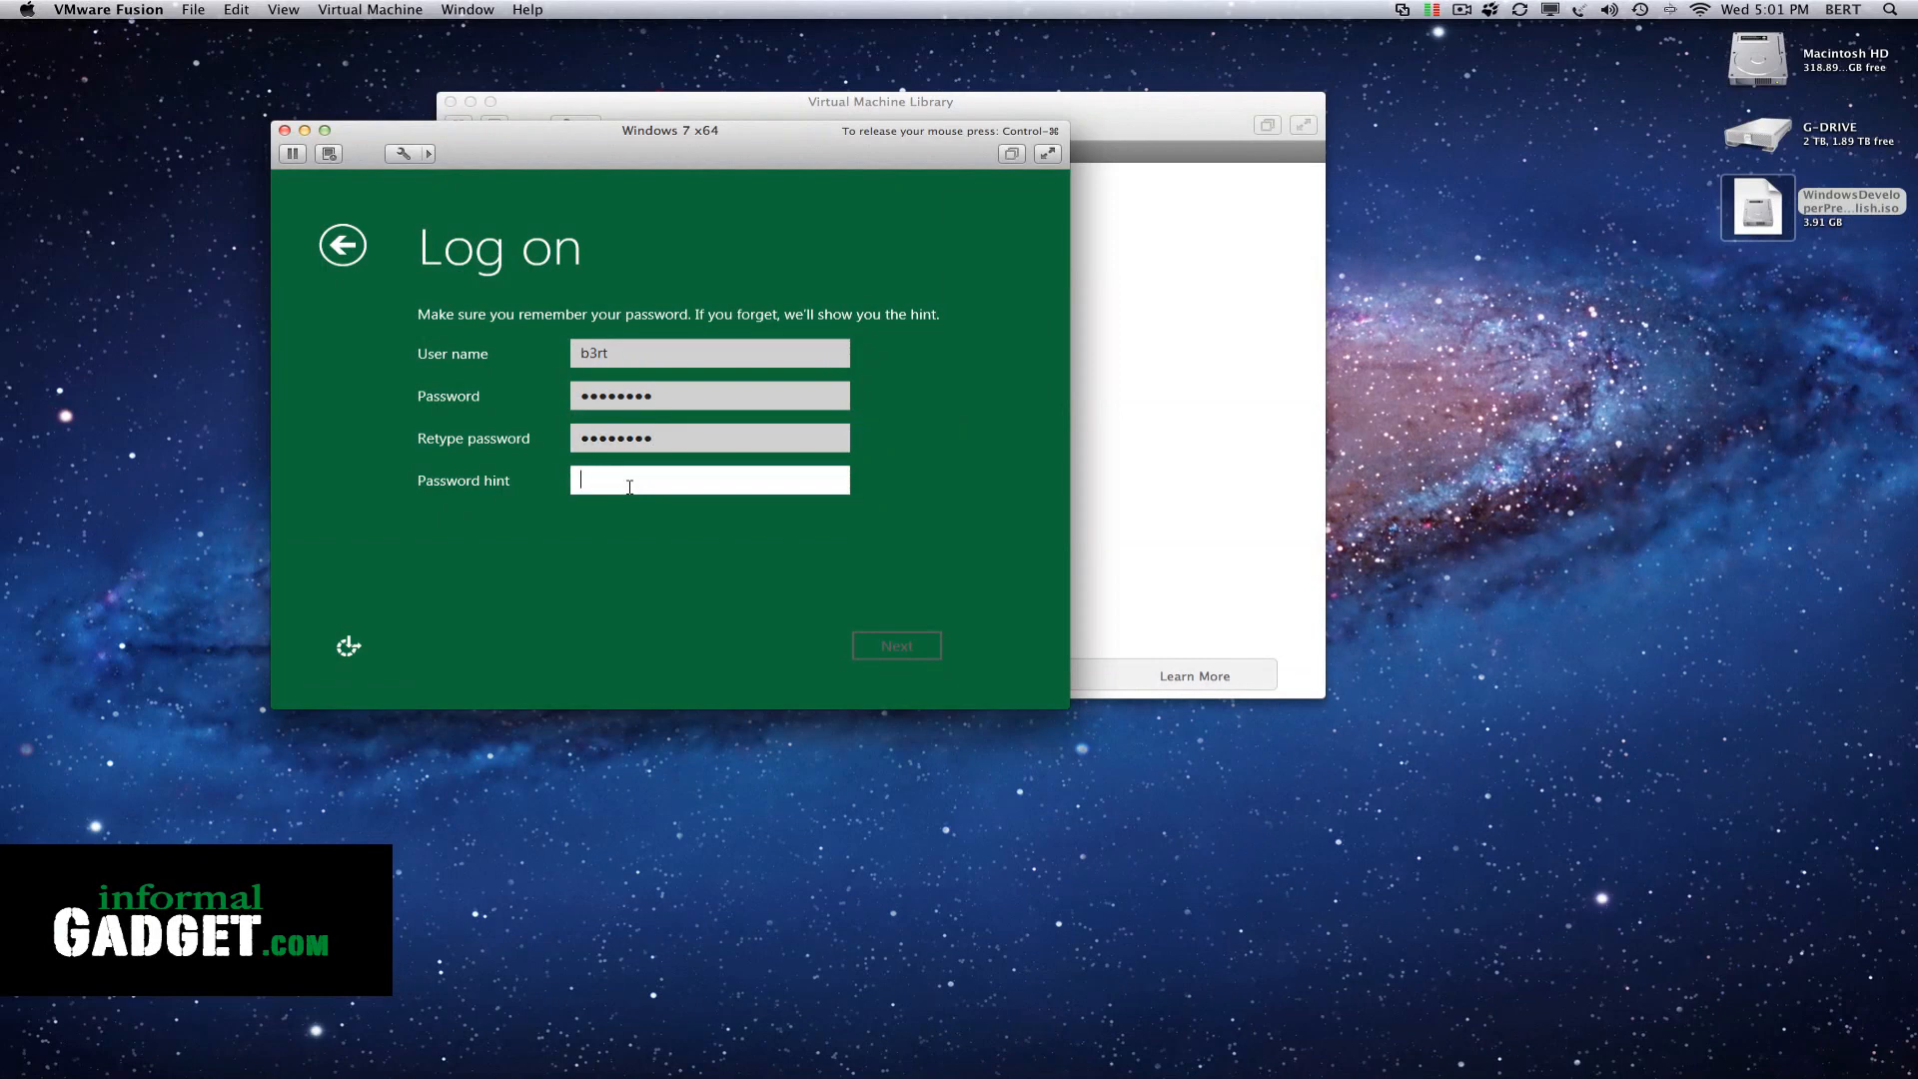
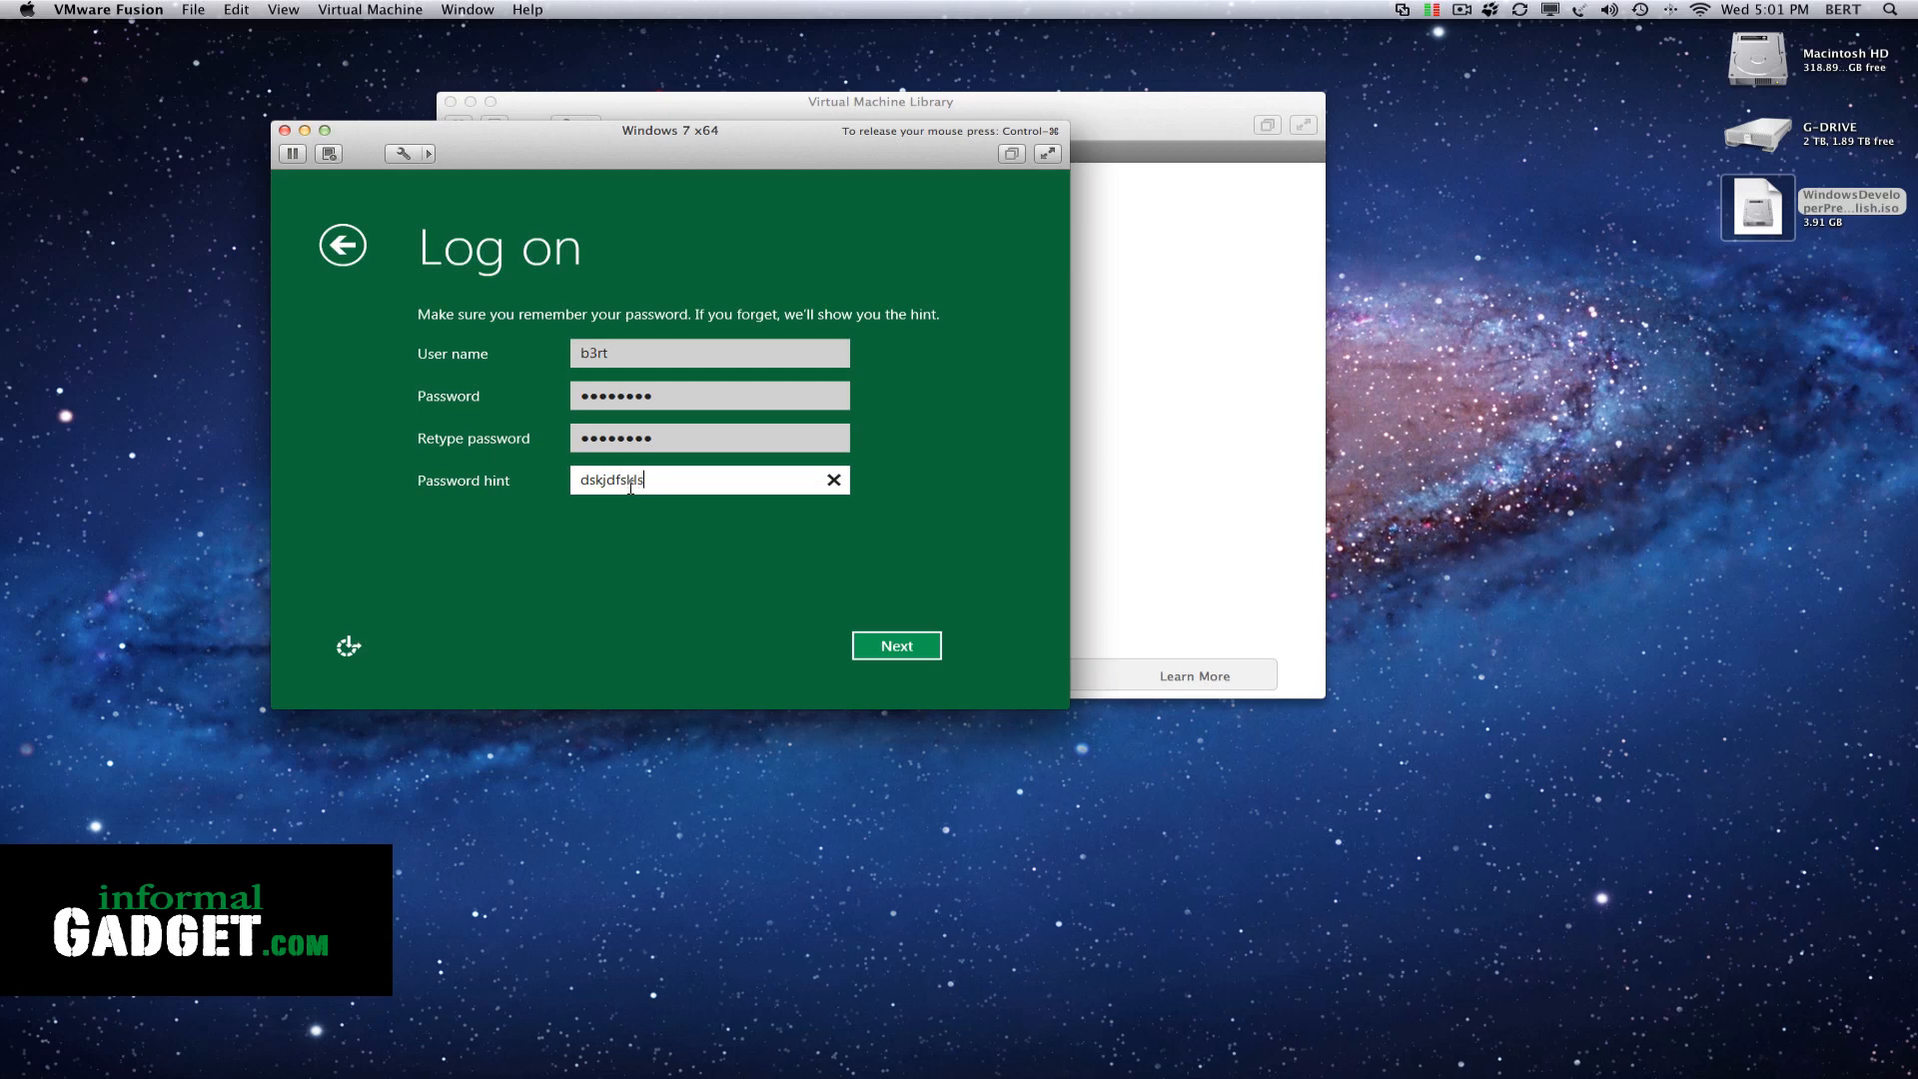
pyautogui.click(897, 646)
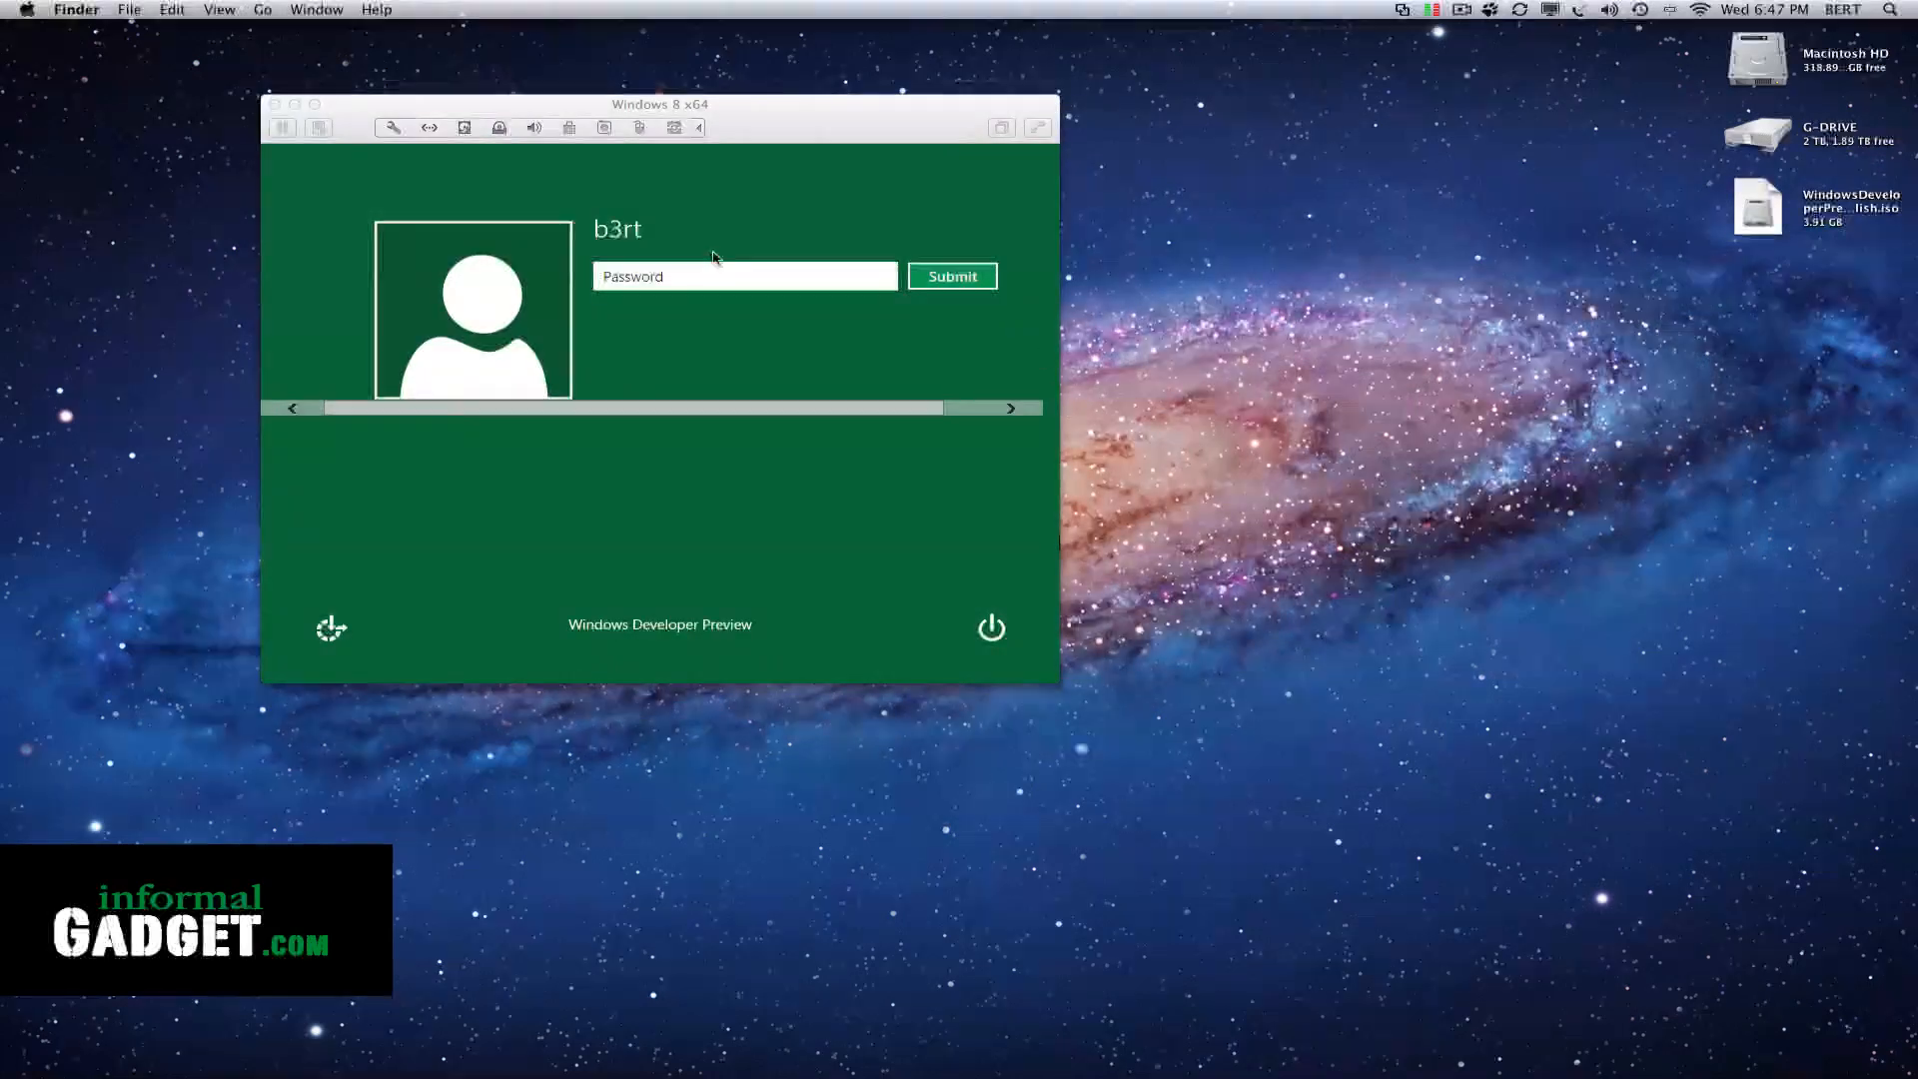
# Log on to Windows with the account password and switch the virtual machine to full screen
pyautogui.click(635, 274)
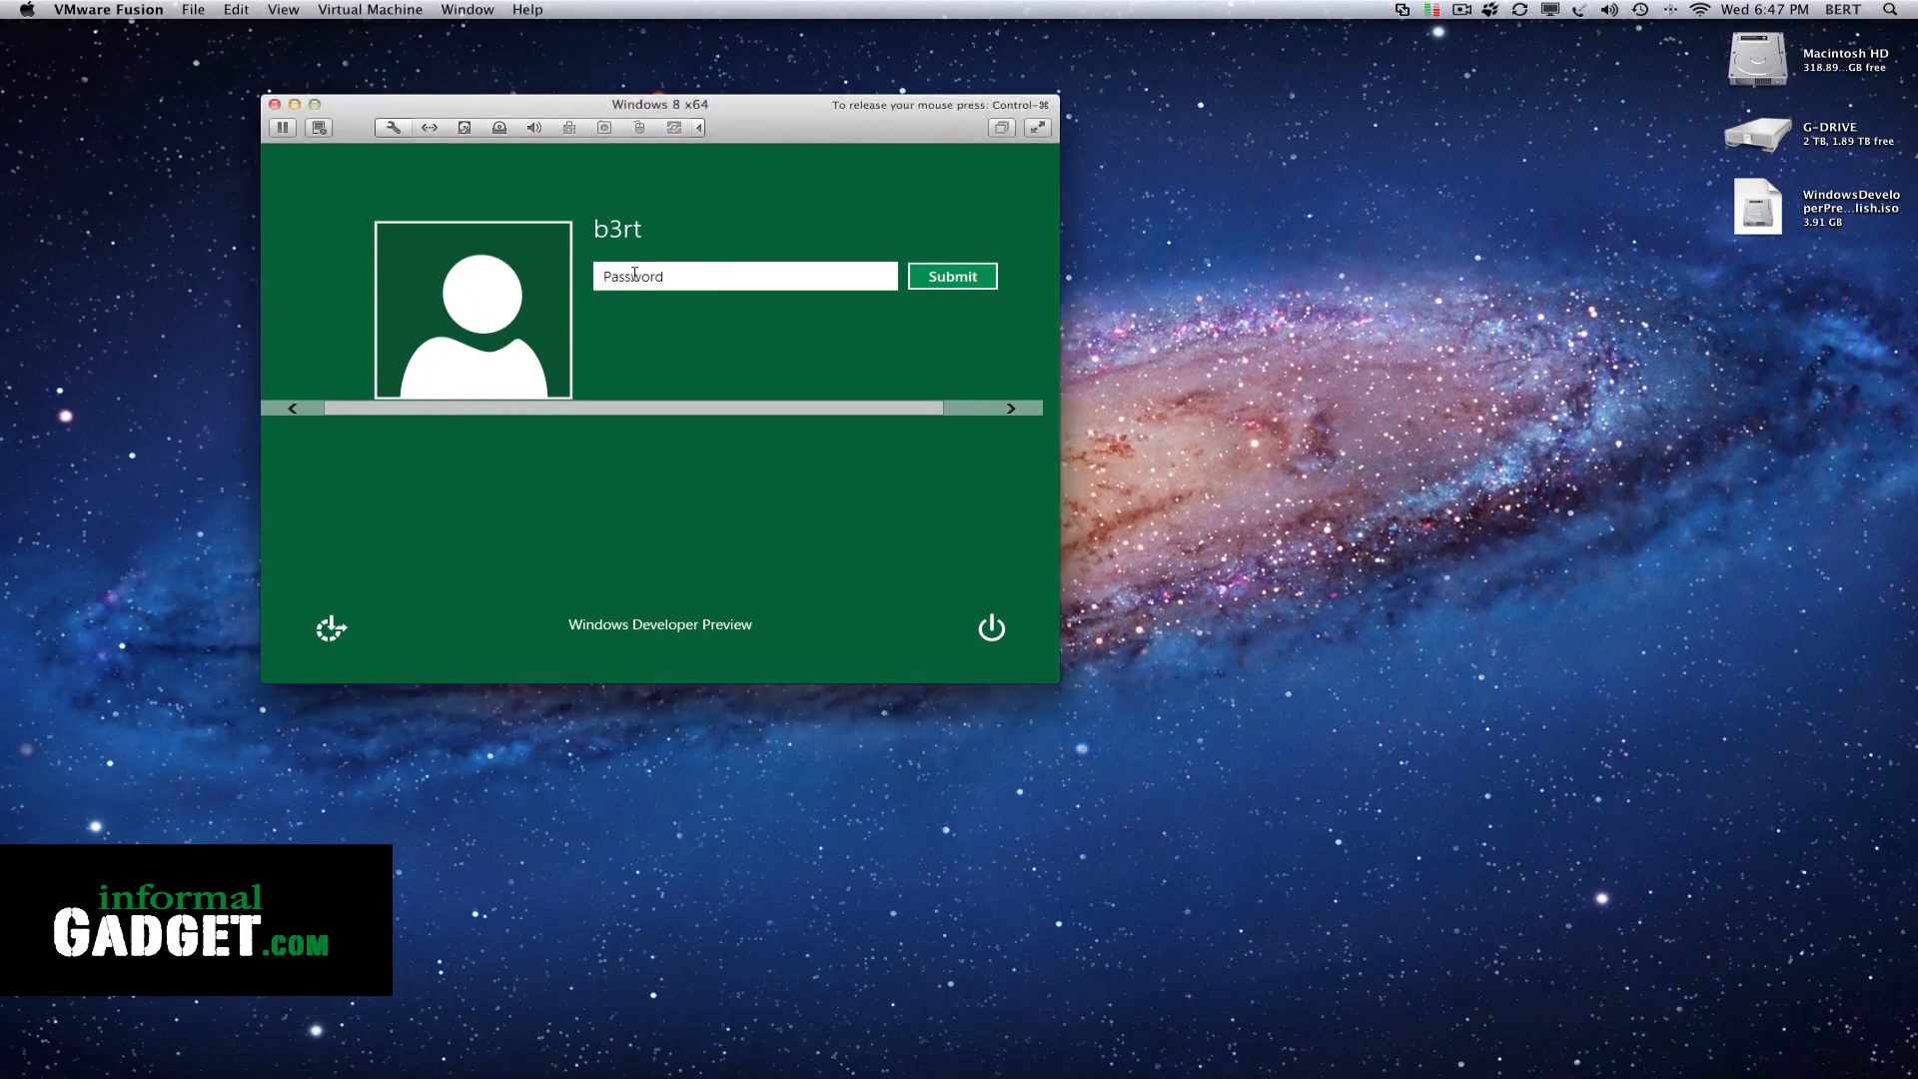
pyautogui.press('Return')
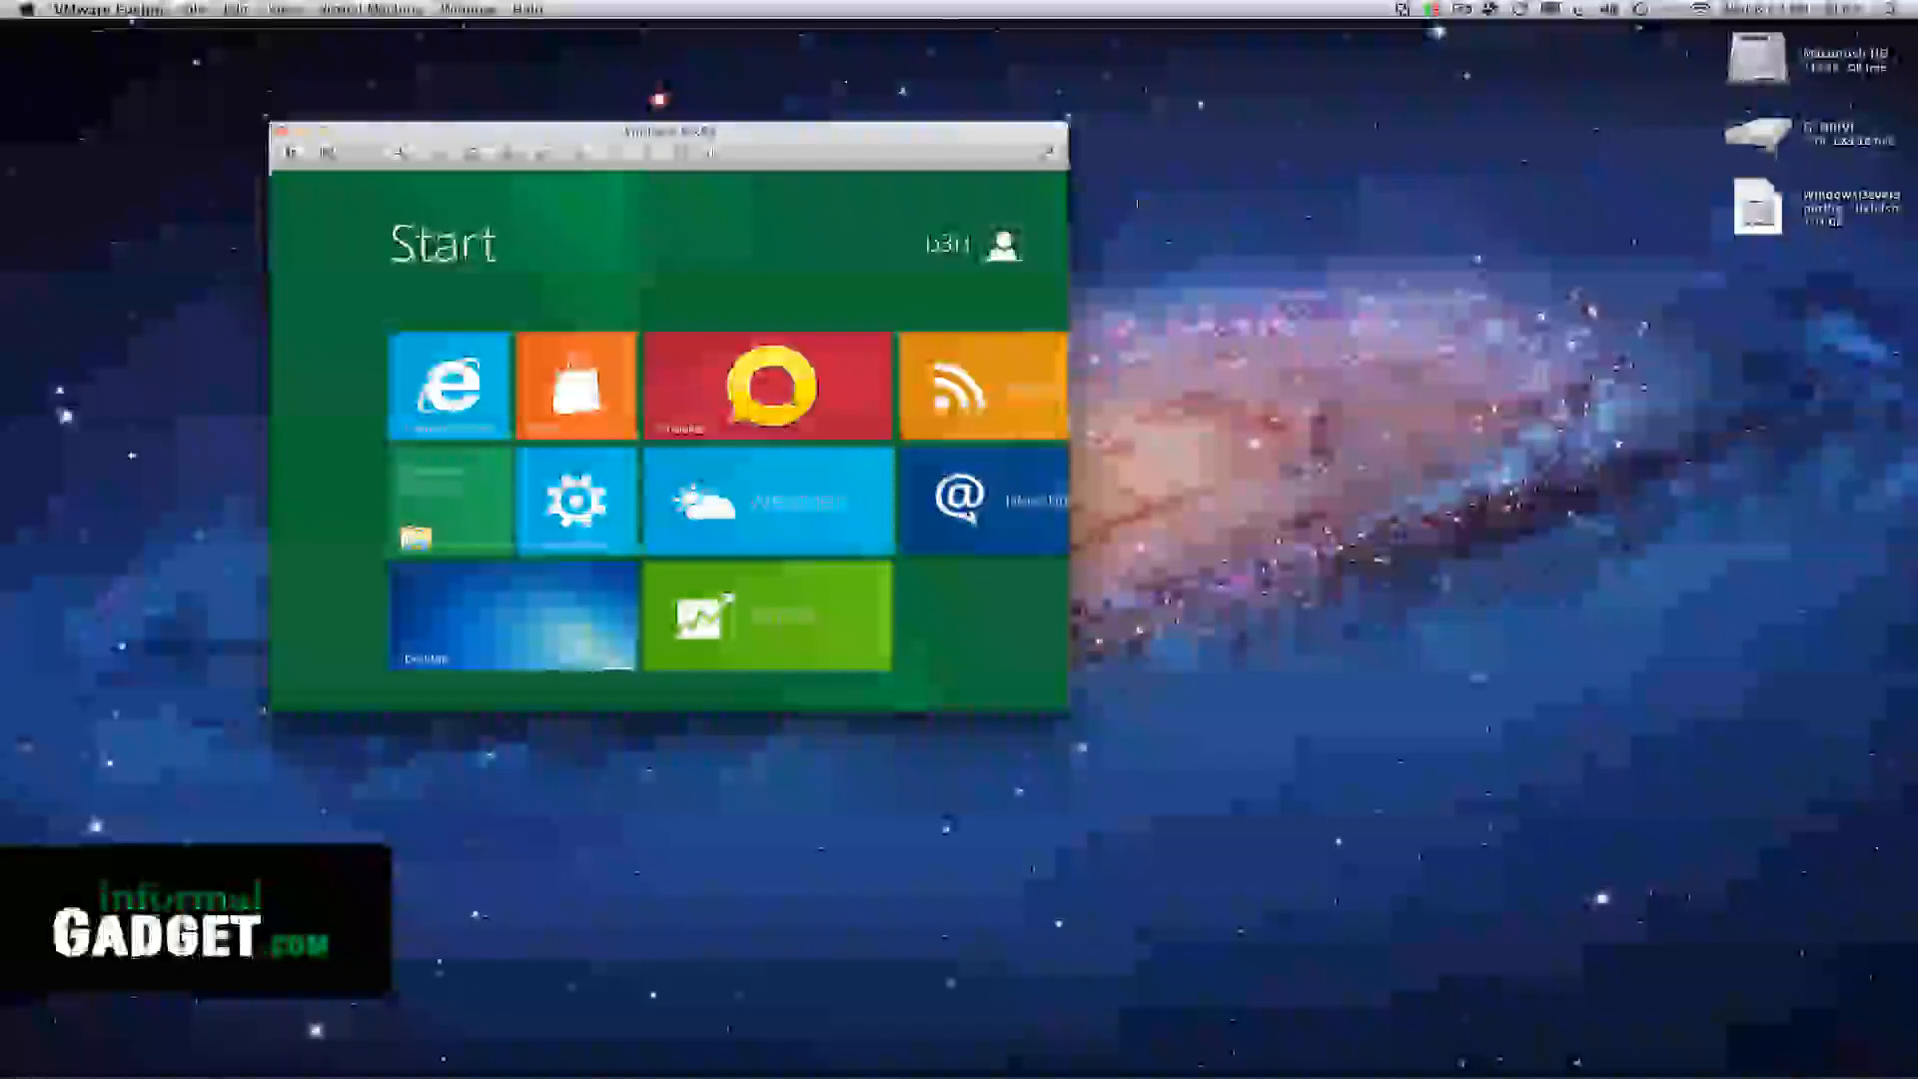
pyautogui.click(1045, 154)
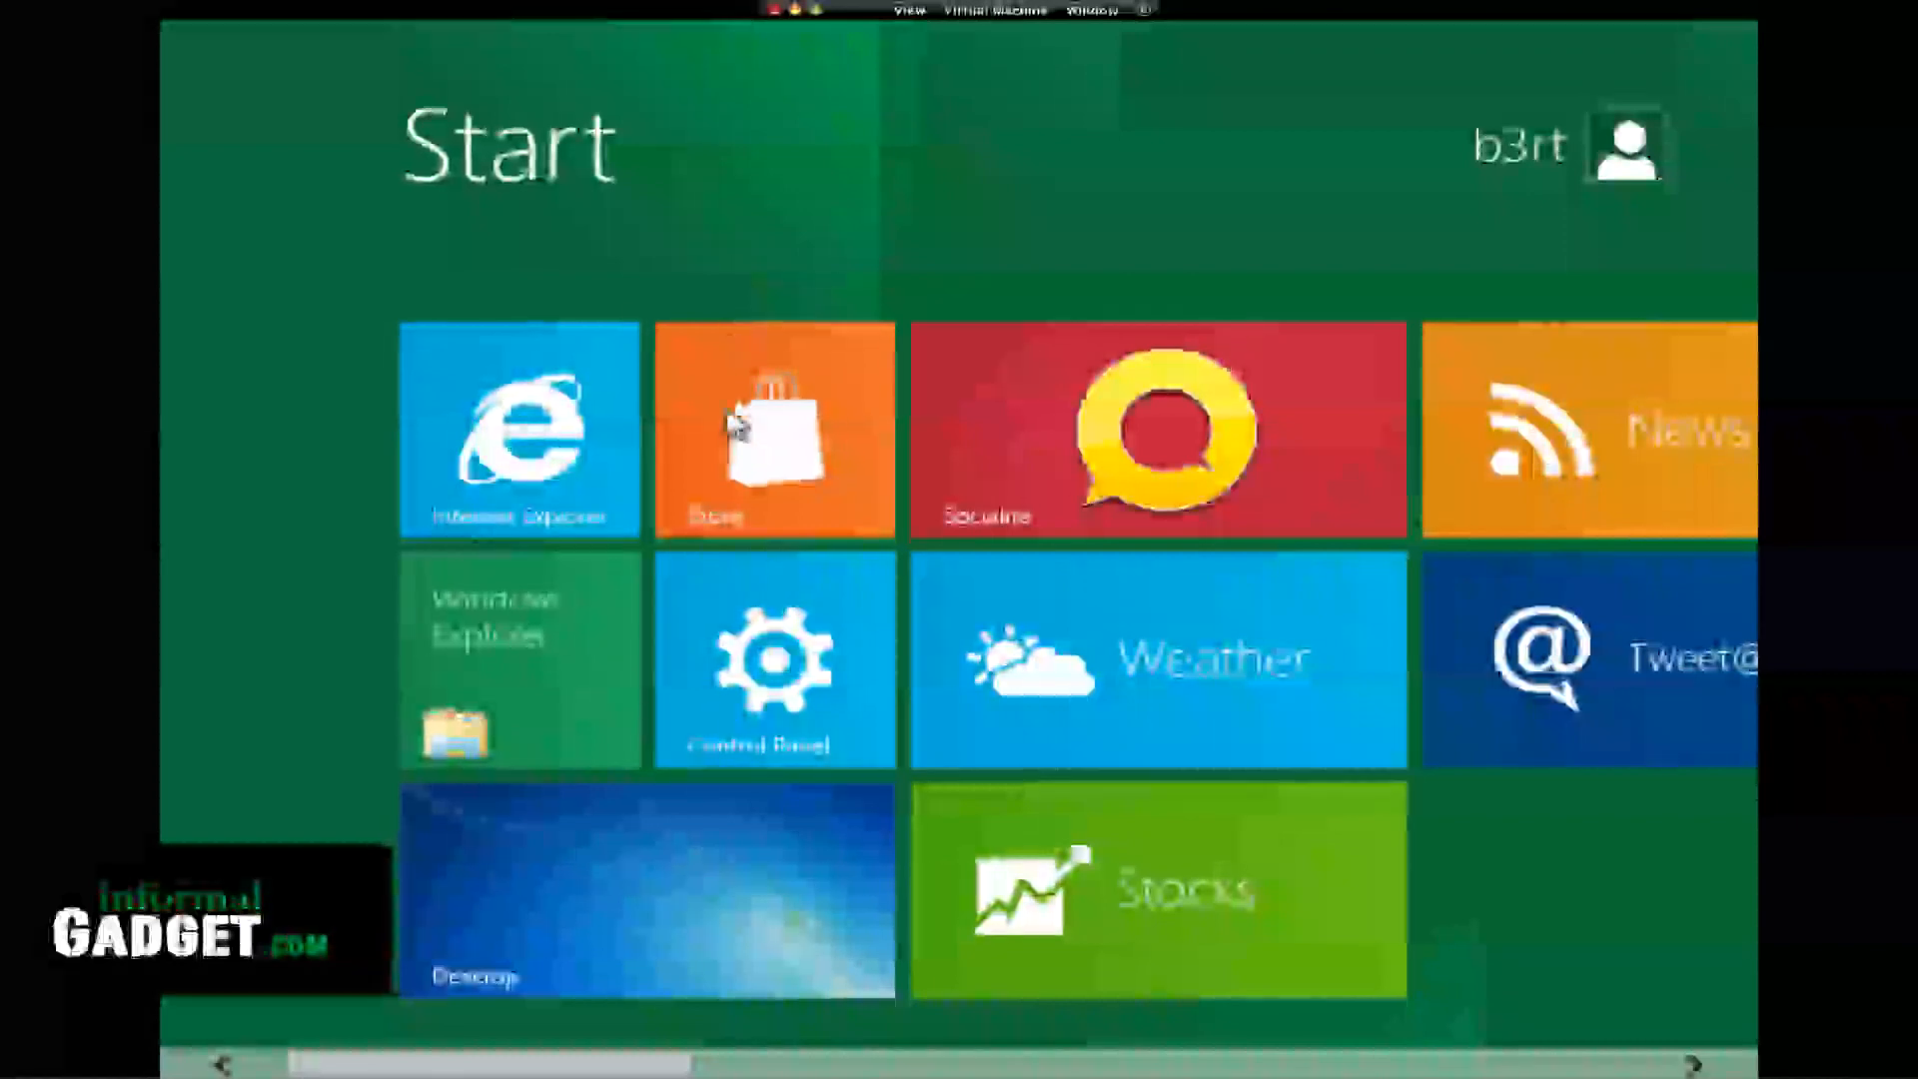
# View the Windows desktop, return to the Start screen and look through its further app tiles
pyautogui.click(674, 865)
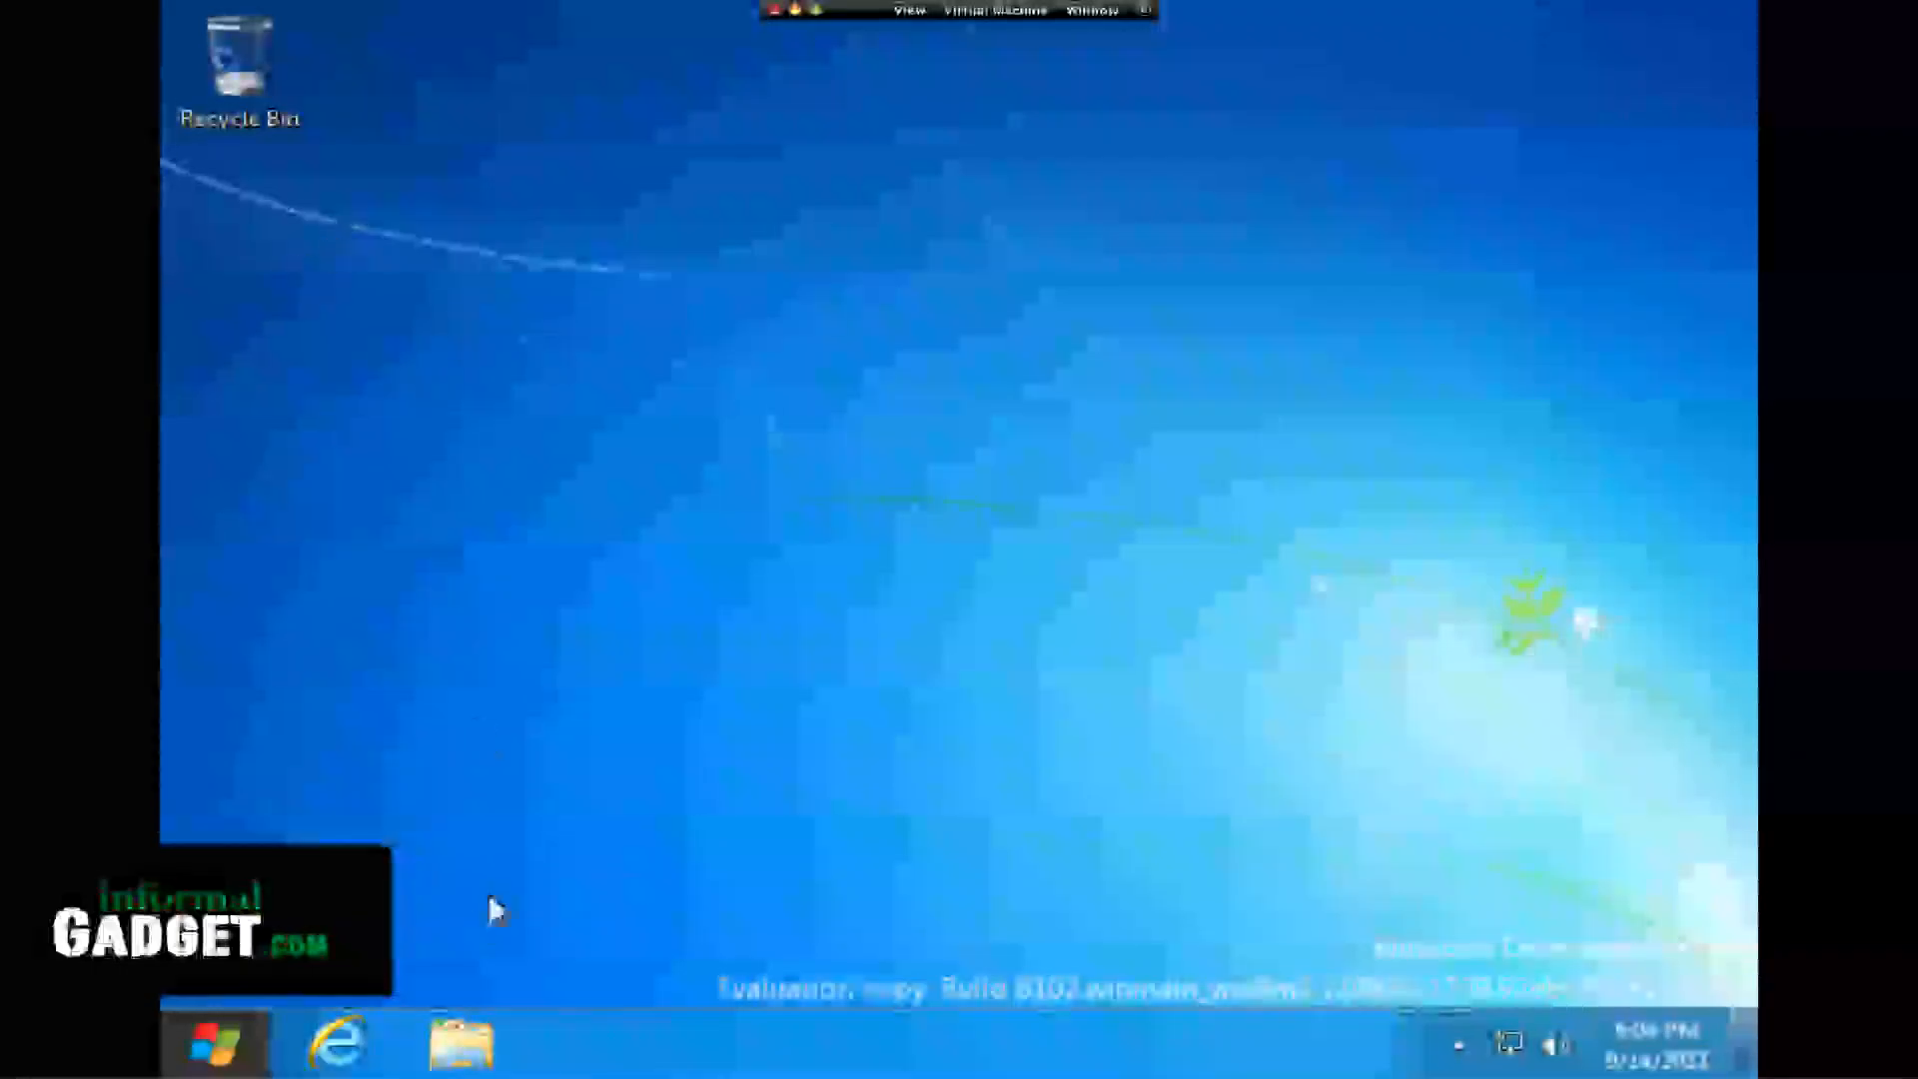
pyautogui.click(206, 1042)
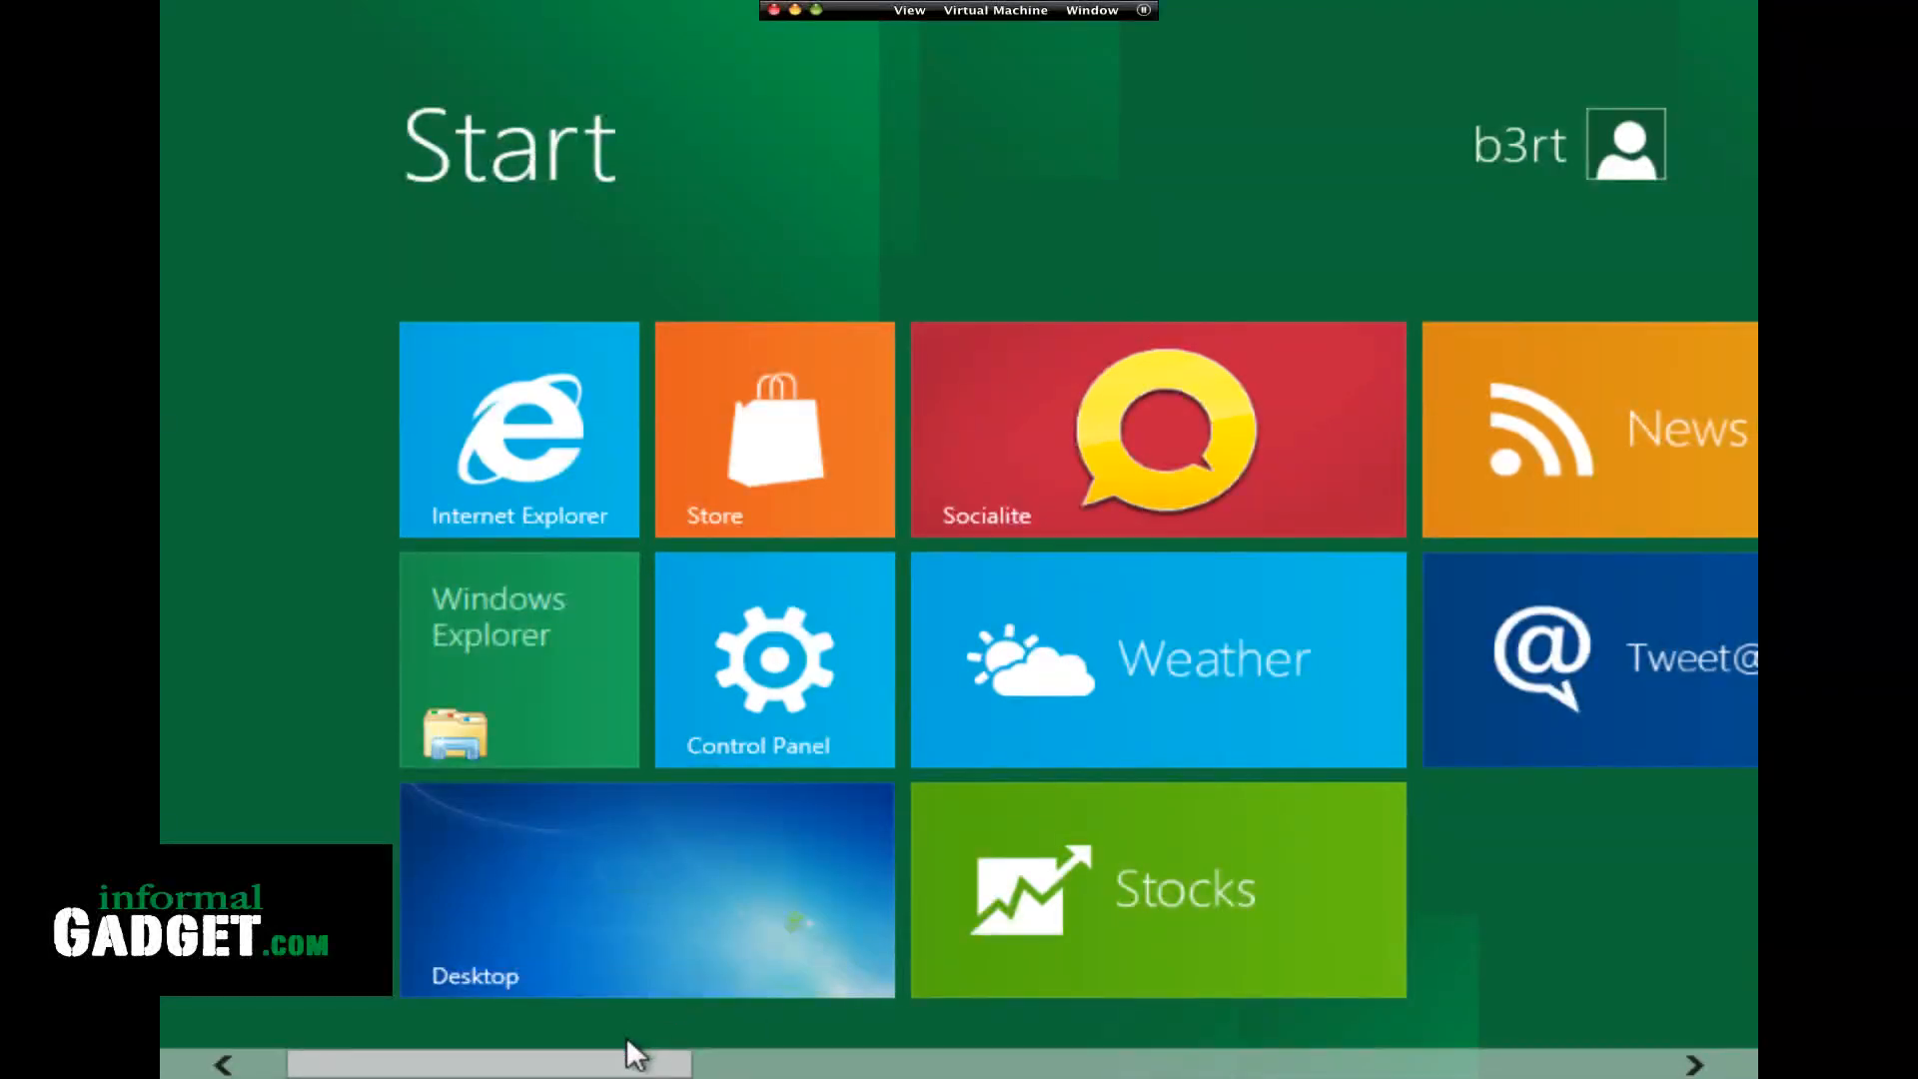
pyautogui.moveTo(642, 1062); pyautogui.dragTo(1246, 1076)
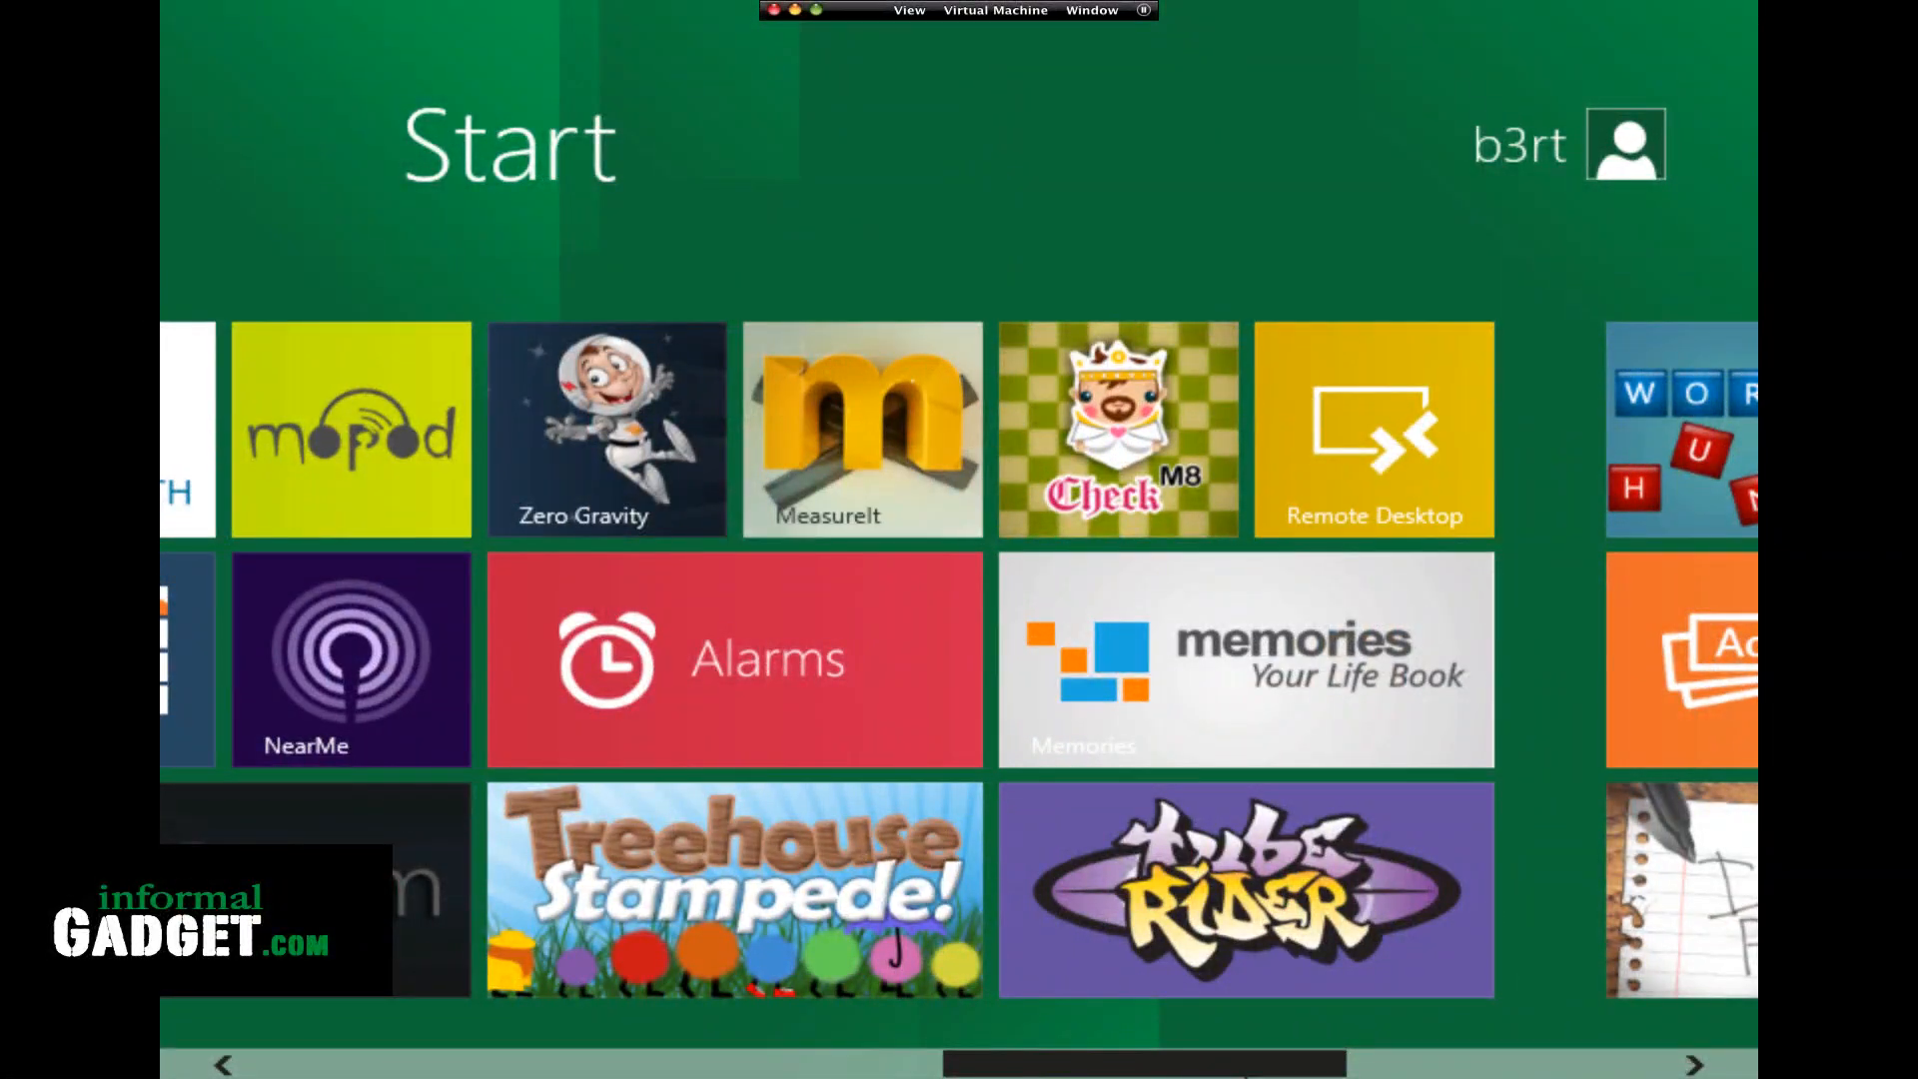